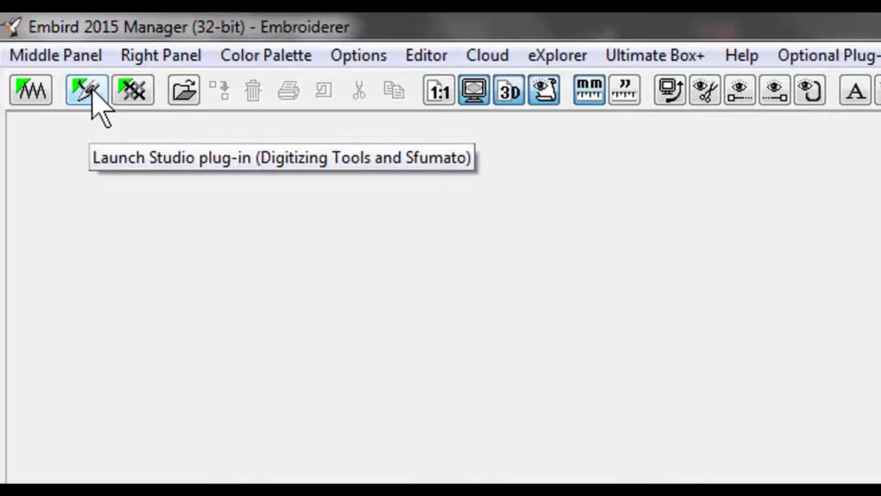
Launch the Studio plug-in and import the vw image from the desktop, scaled to fit the current hoop
left_click(90, 93)
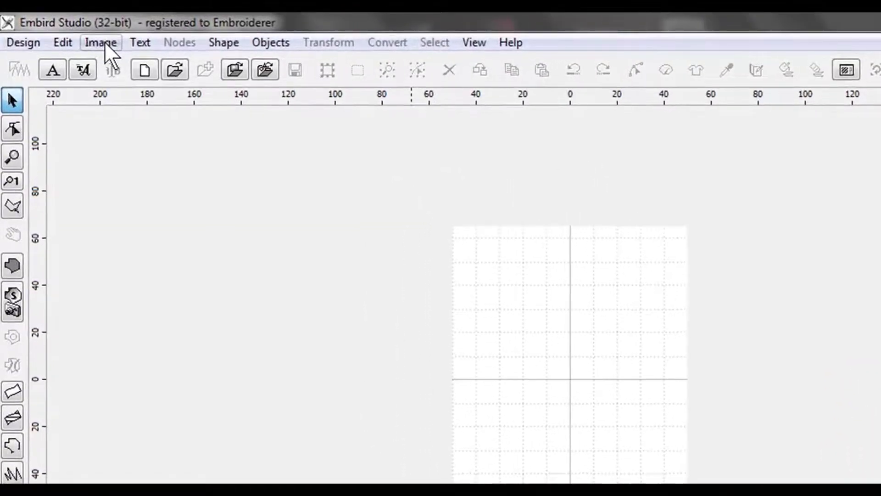
left_click(104, 42)
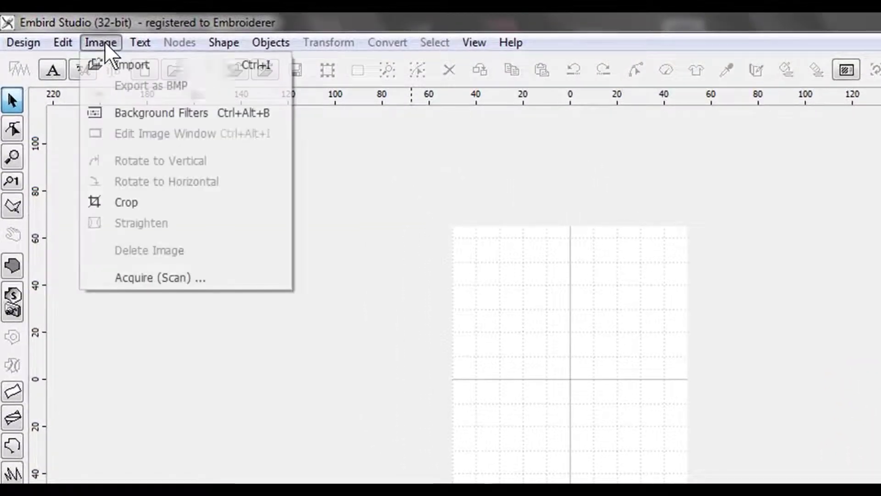
left_click(134, 65)
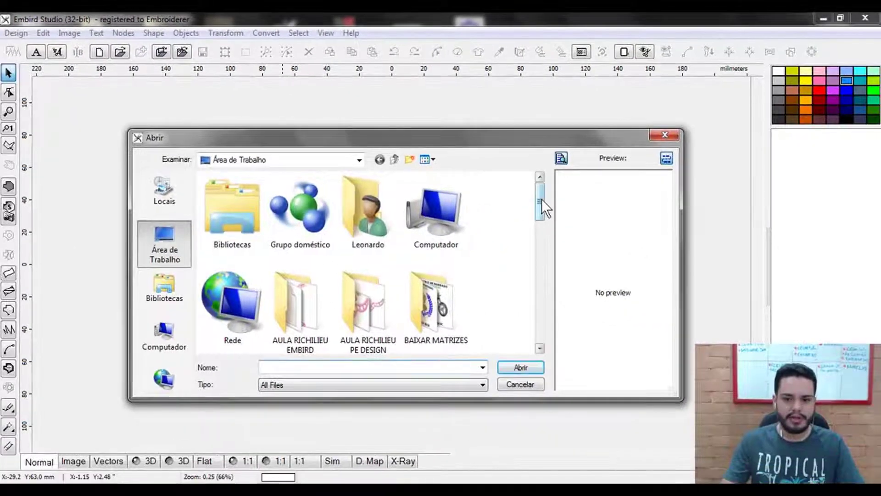
left_click_drag(541, 199, 548, 339)
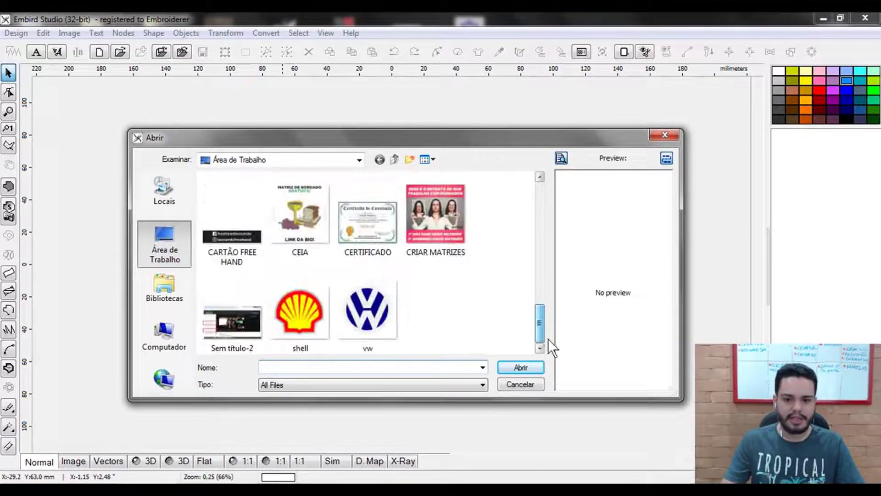
left_click(389, 321)
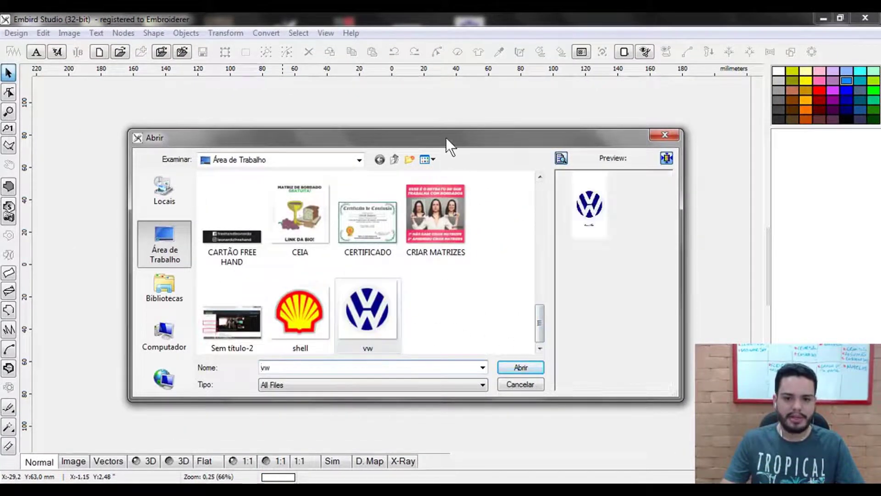
left_click_drag(454, 133, 485, 112)
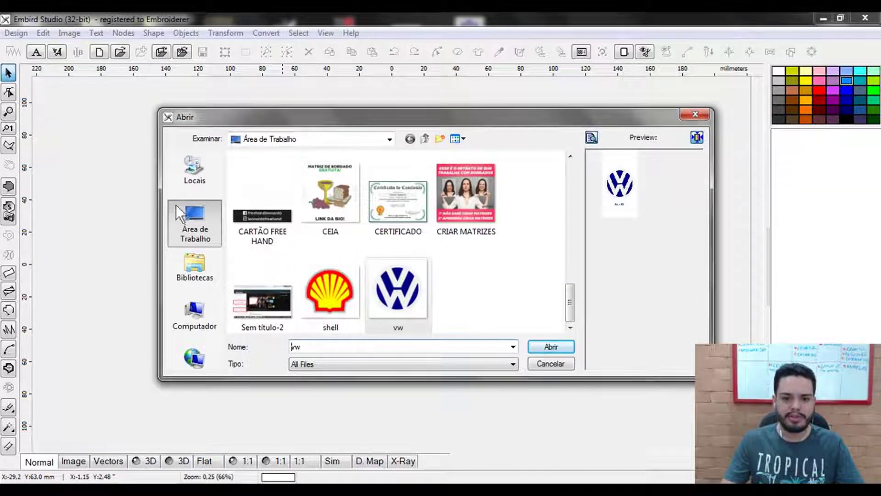
left_click(547, 346)
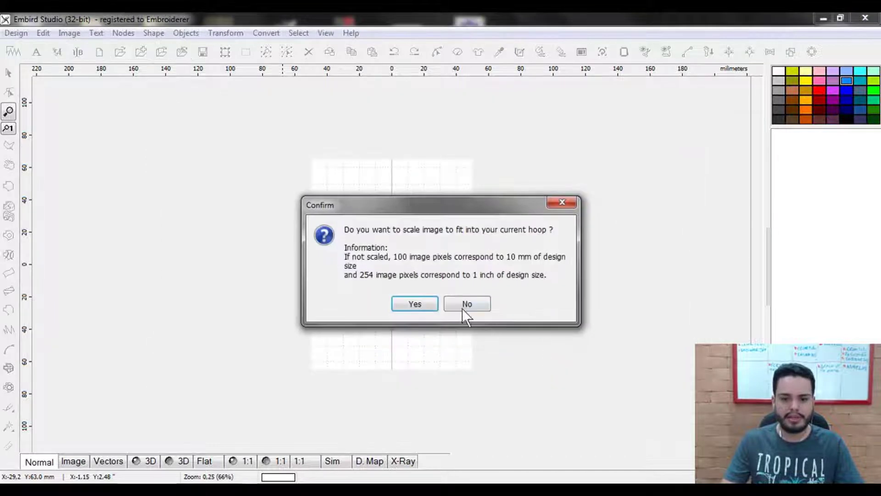
left_click(428, 302)
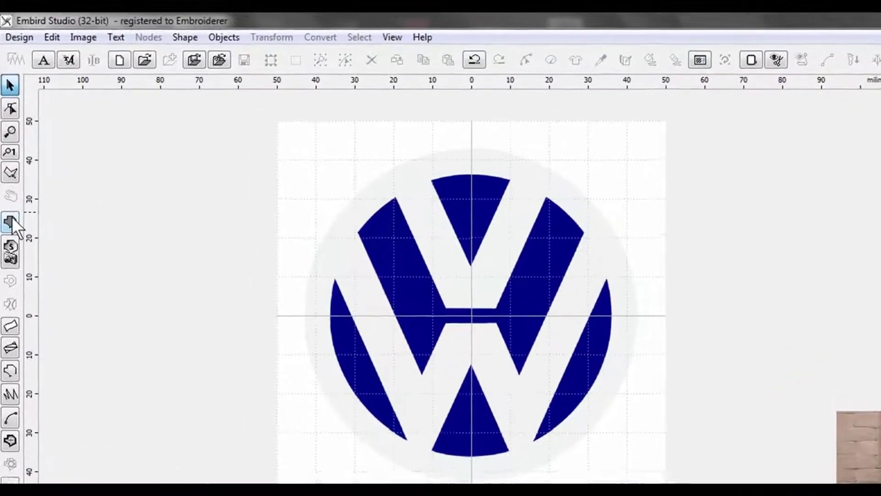
Create a plain fill object over the logo as a 16-element circle about 60 mm in diameter
left_click(11, 226)
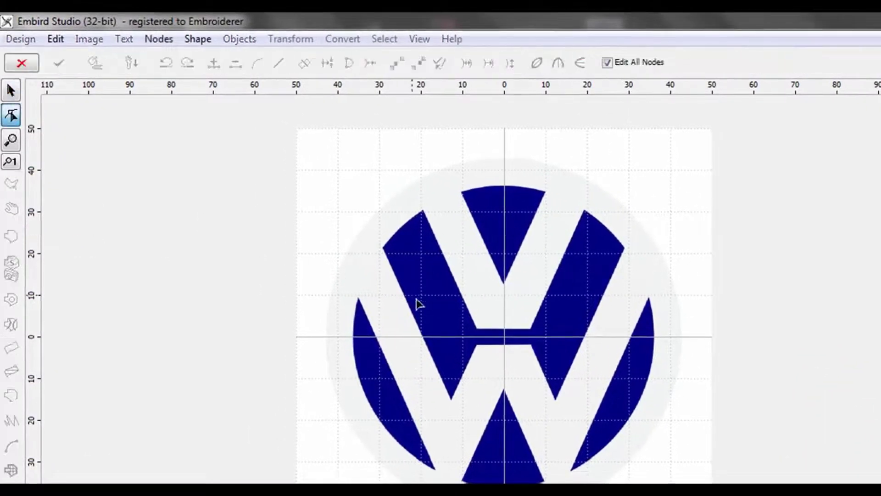
left_click(451, 320)
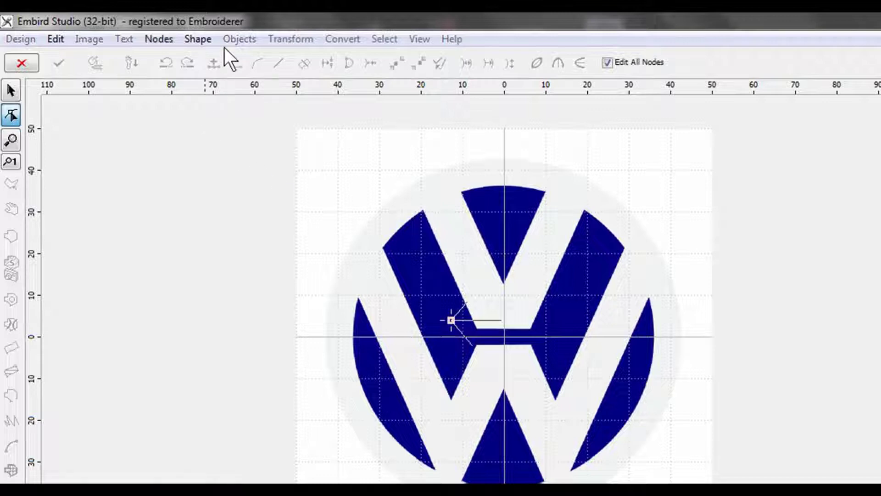
left_click(197, 37)
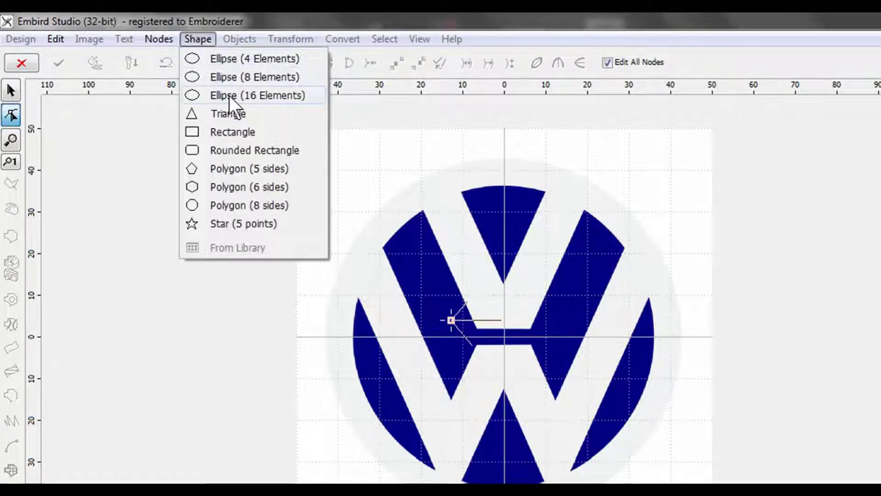
left_click(249, 95)
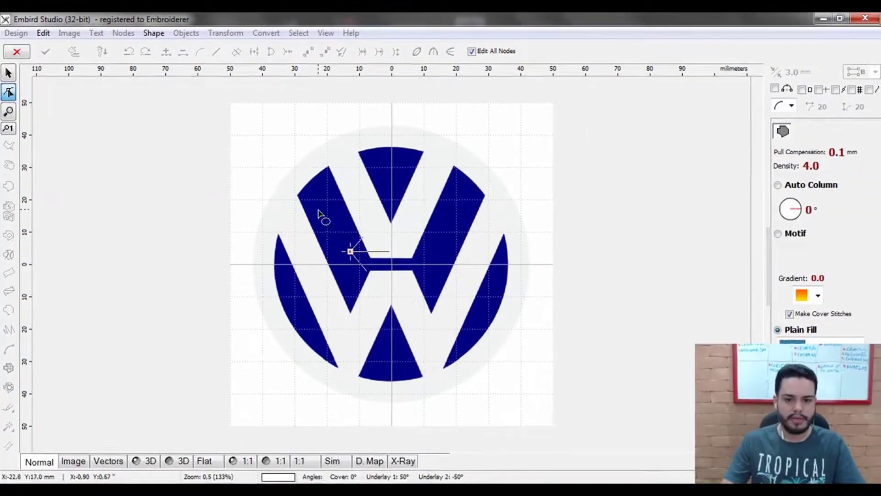
left_click_drag(318, 210, 419, 310)
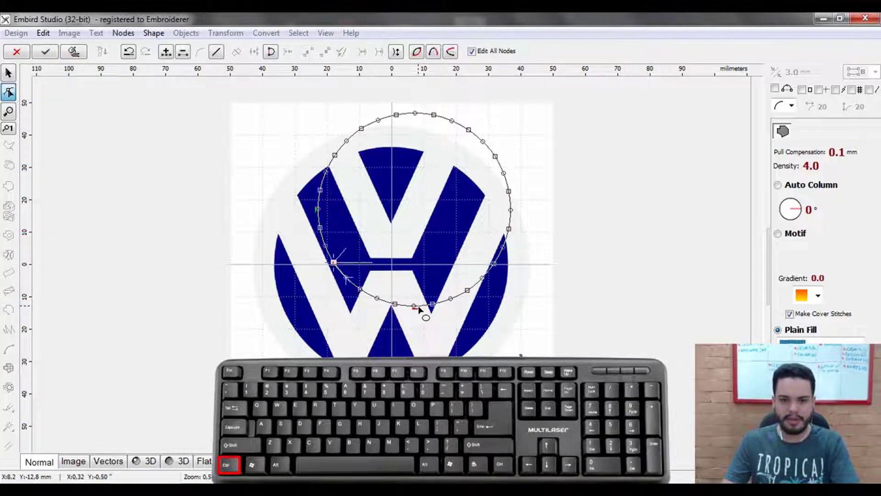
key("Return")
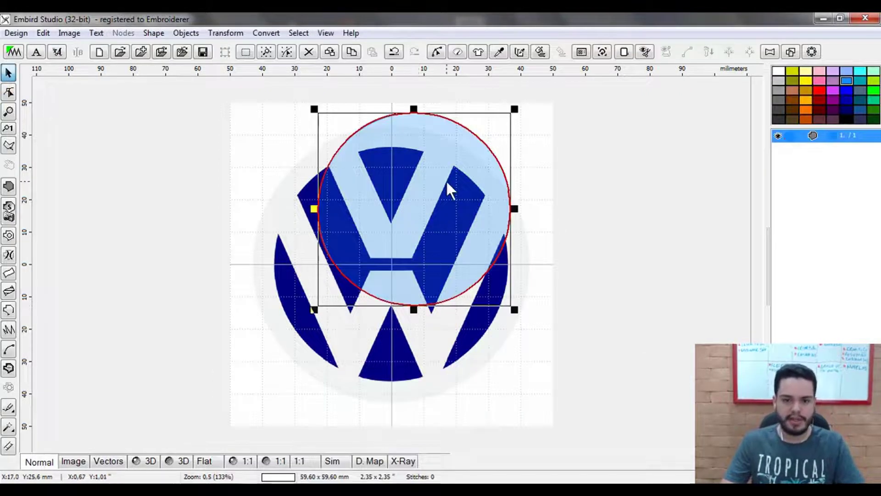
Move and stretch the filled circle to match the logo's outer disc, about 79 × 80 mm
left_click_drag(448, 180, 395, 237)
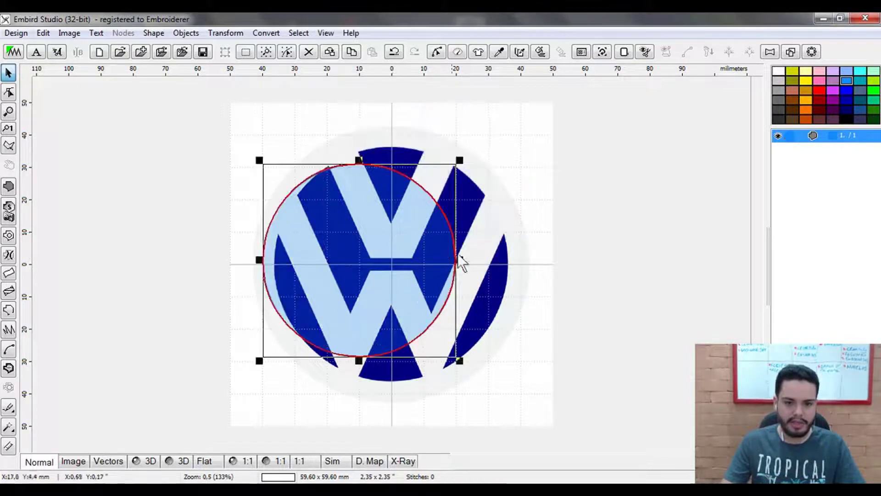
left_click_drag(459, 260, 519, 276)
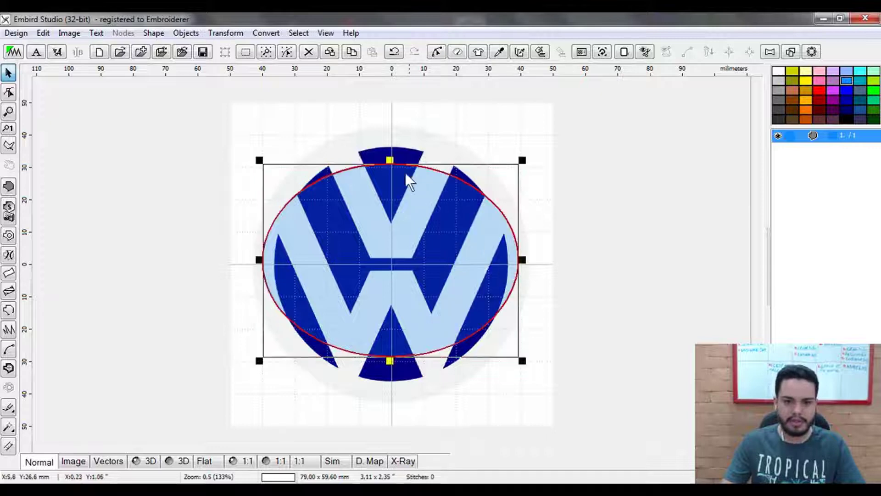
left_click_drag(390, 159, 402, 135)
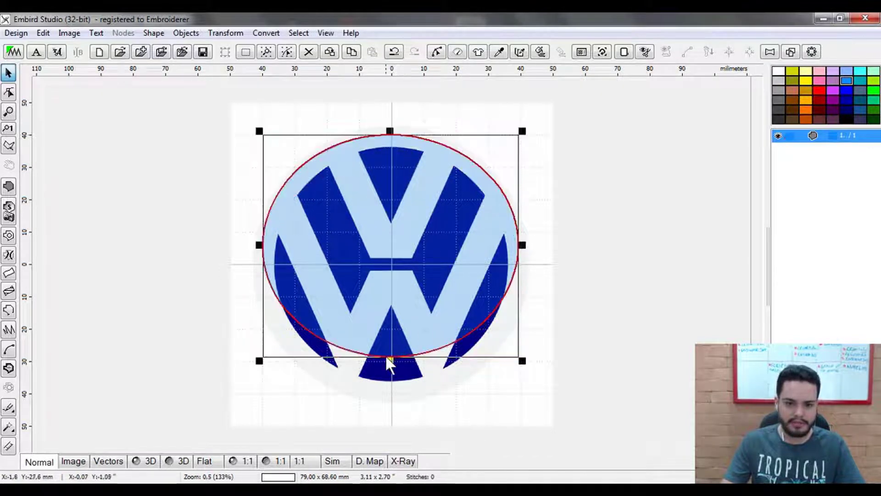
left_click_drag(391, 359, 411, 393)
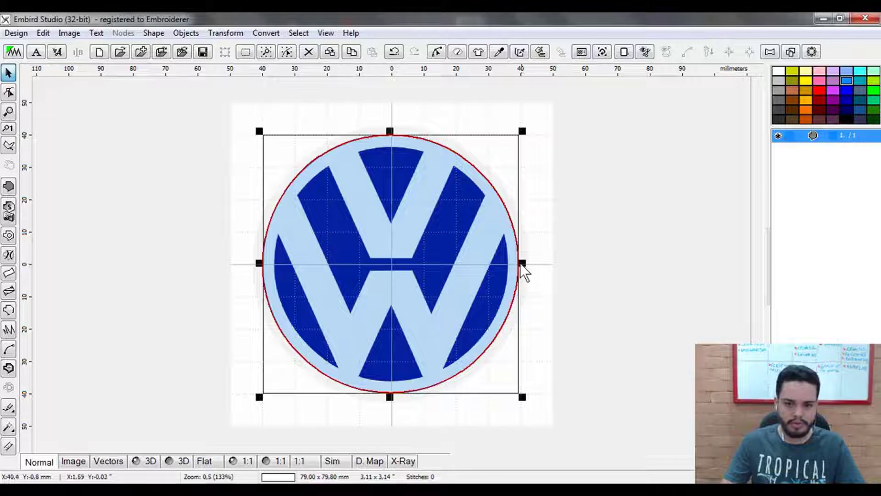
mouse_move(520, 264)
left_mouse_down()
mouse_move(527, 263)
mouse_move(519, 266)
left_mouse_up()
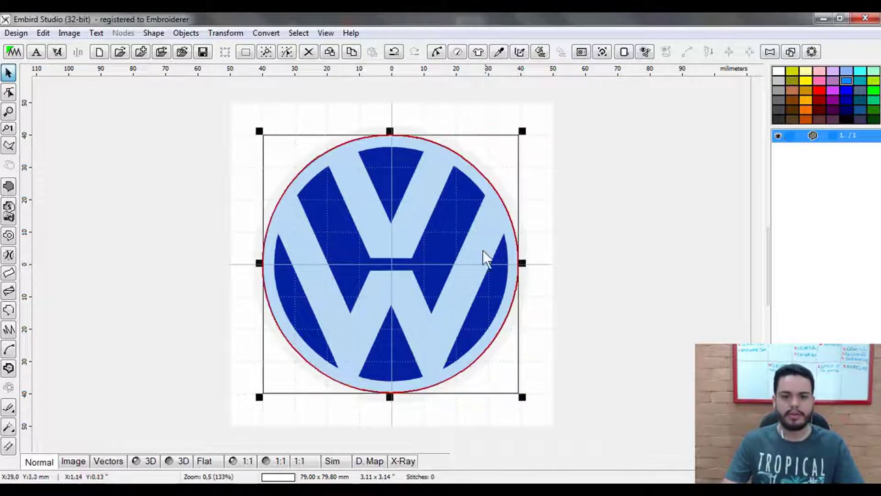
Generate the circle's fill stitches in 3D view and recolor the circle dark blue
left_click(192, 461)
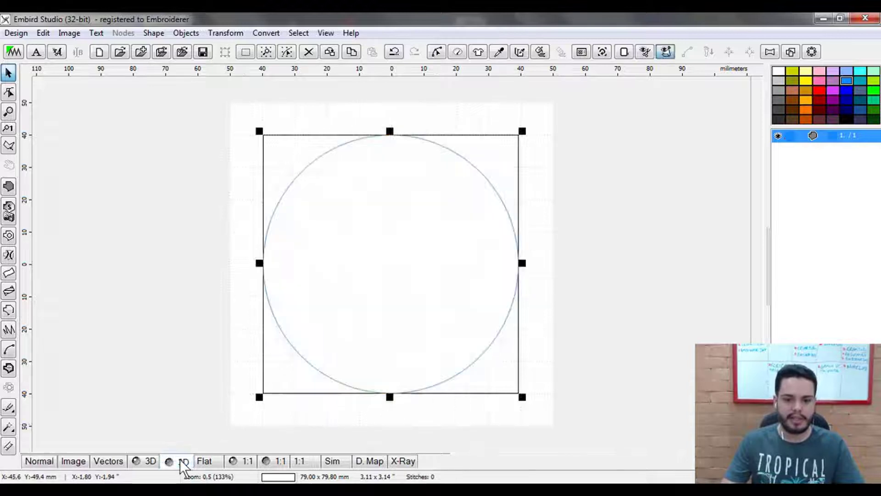
left_click(541, 52)
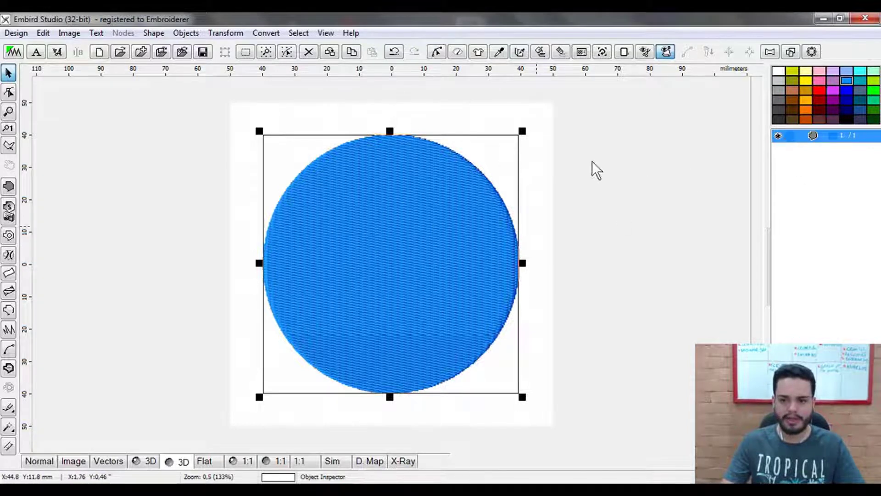
left_click_drag(847, 99, 801, 142)
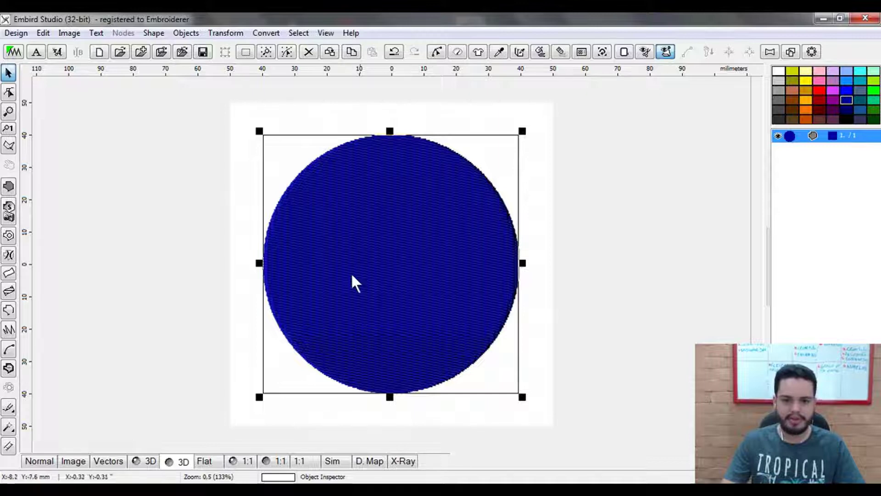
Auto-outline the circle as a compact outline using connections, then generate the outline's stitches and show them in 3D
left_click(40, 461)
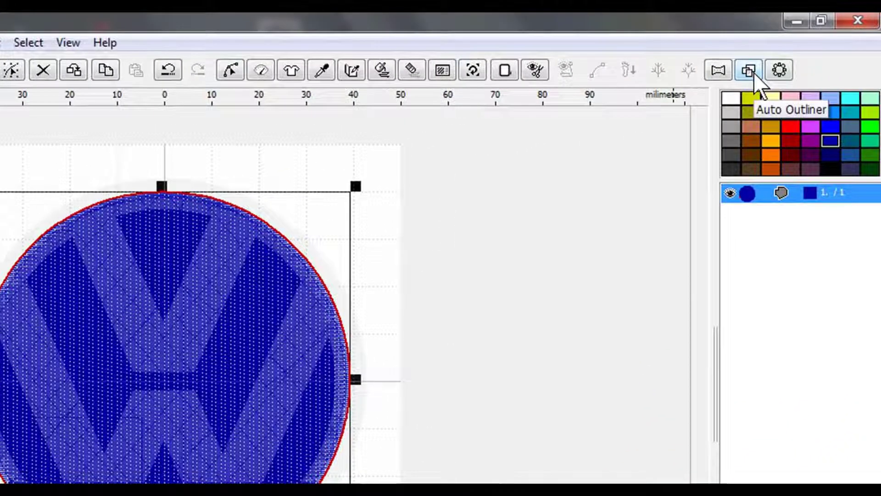
left_click(754, 73)
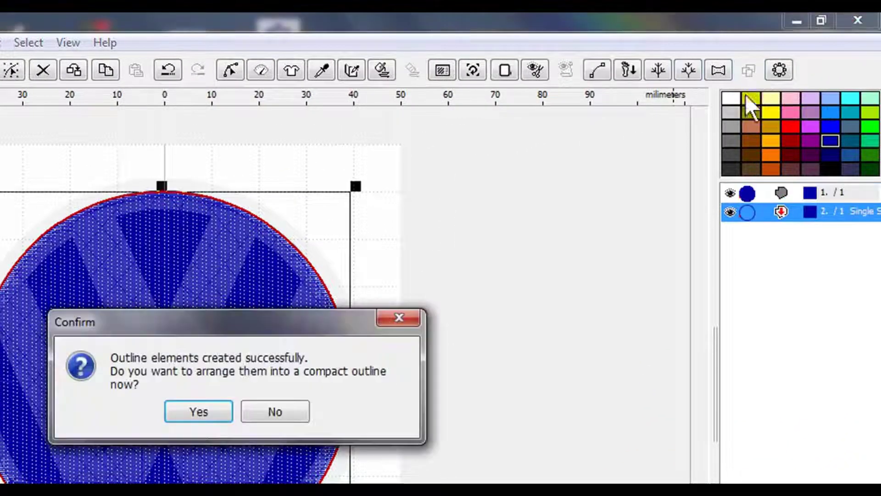
left_click(214, 415)
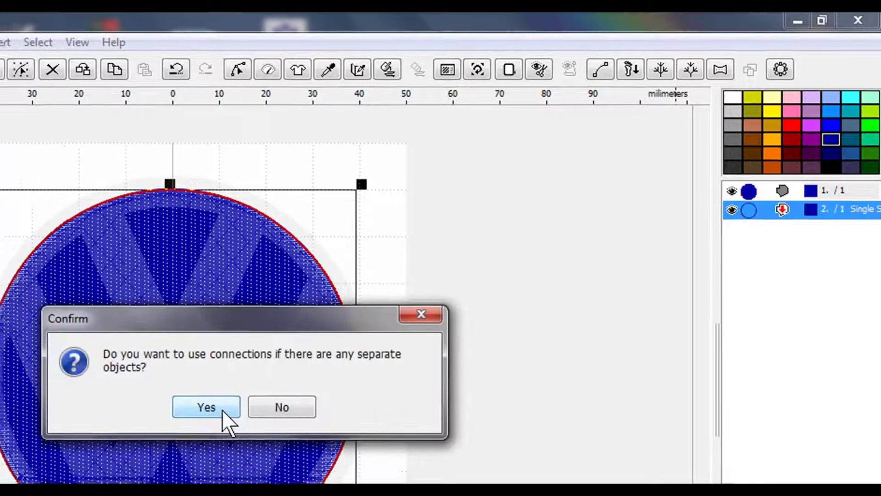
left_click(221, 409)
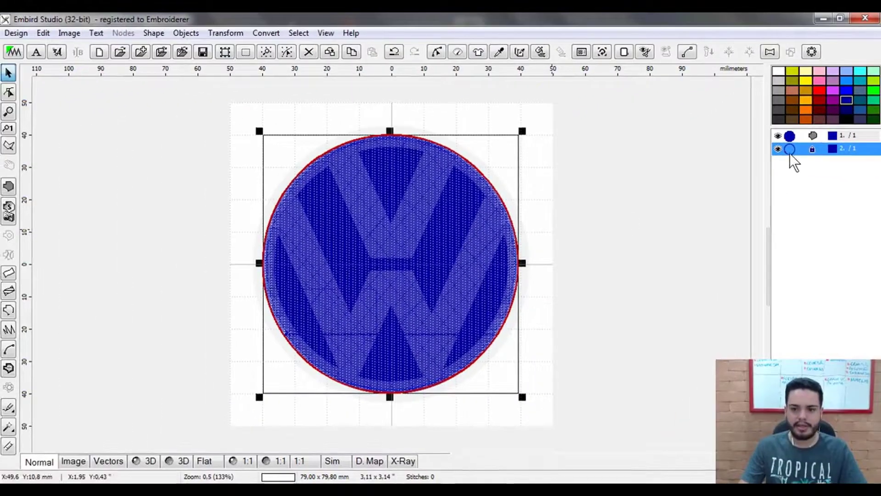
left_click(542, 52)
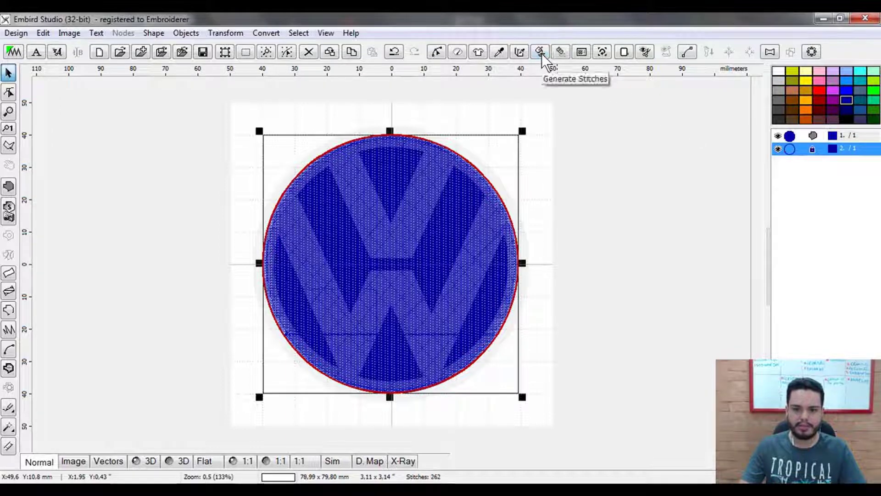
left_click(147, 457)
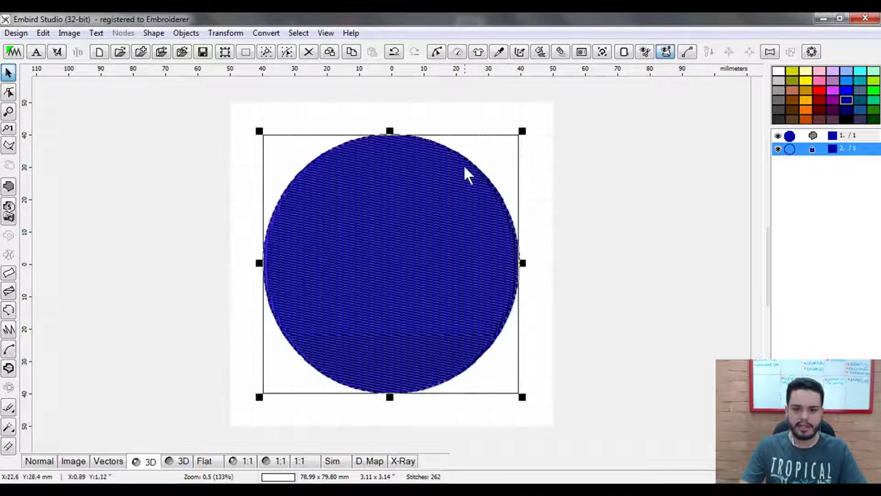
Change the circle outline's stitch type to Satin Stitches and apply it
right_click(790, 150)
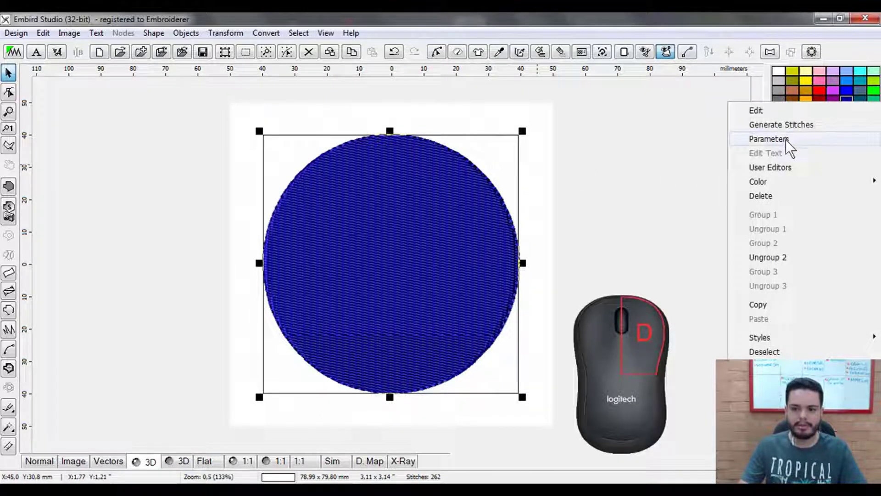
left_click(786, 140)
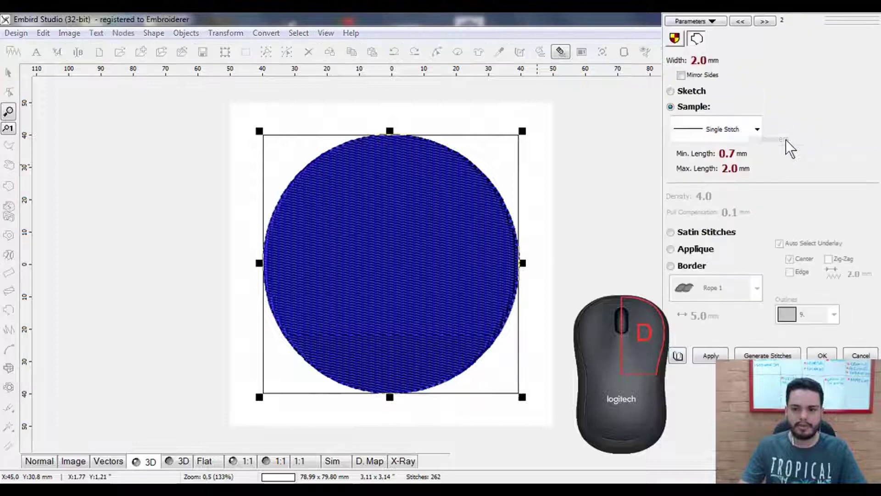
left_click(671, 232)
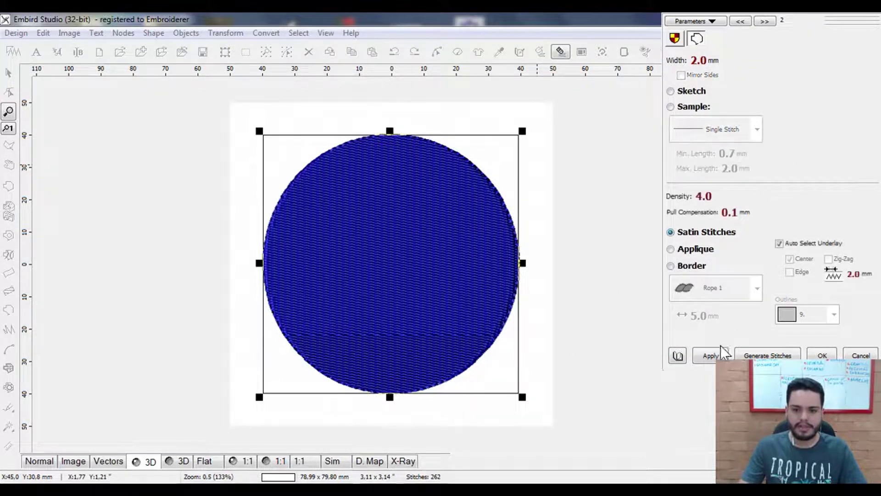
left_click(711, 356)
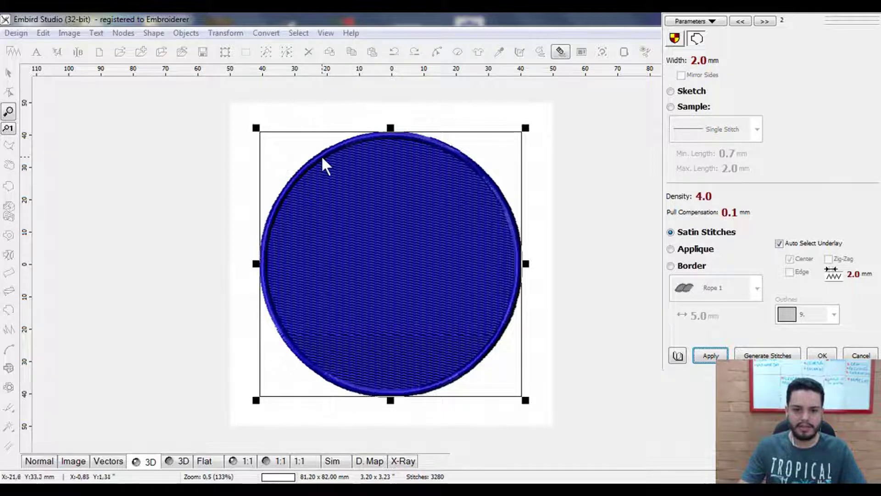
Set the satin circle outline's width to 4.0 mm and apply it
left_click(678, 62)
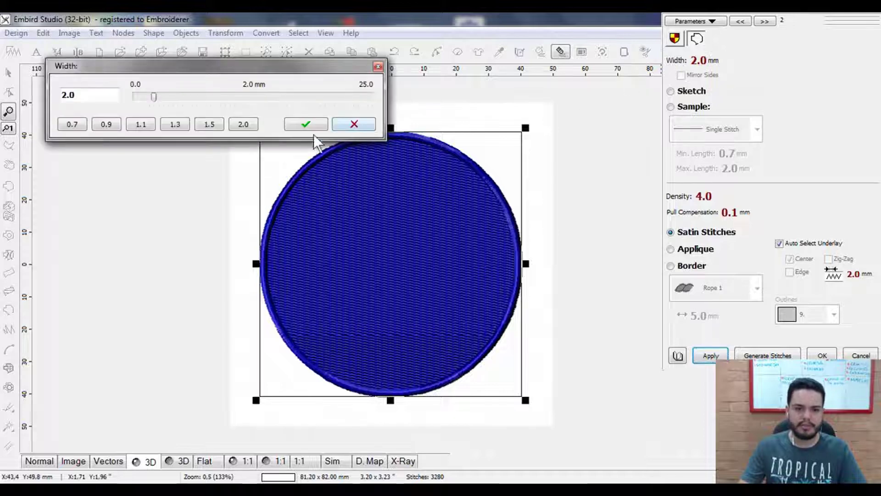
double_click(85, 95)
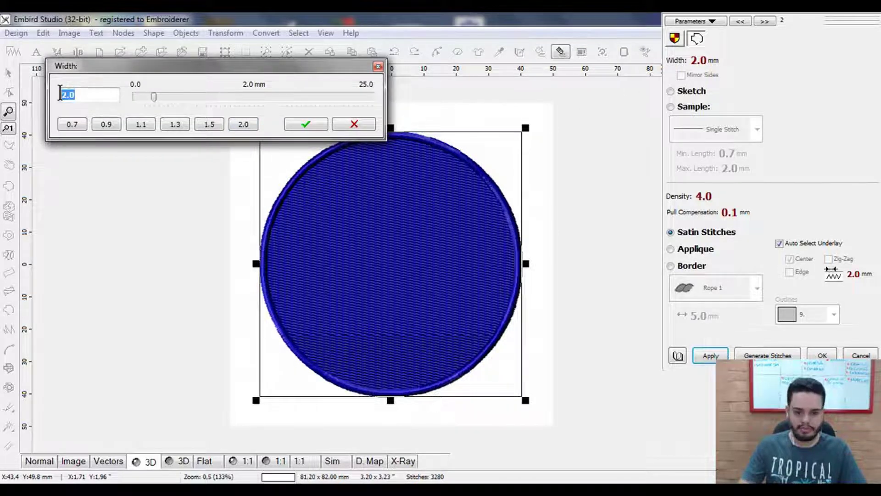
type("4.0")
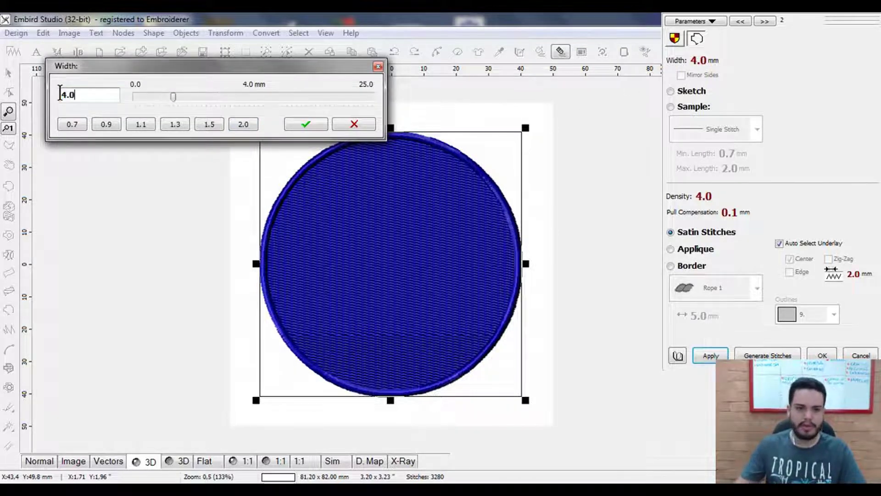
left_click(306, 124)
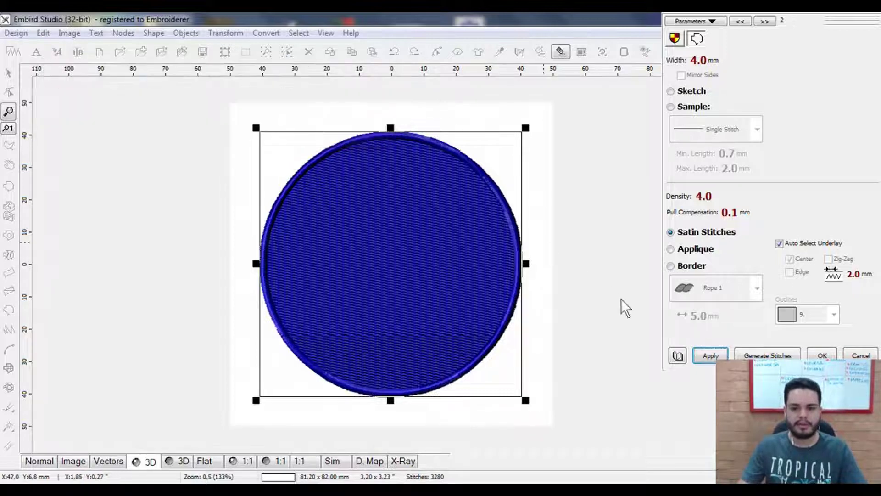
left_click(710, 357)
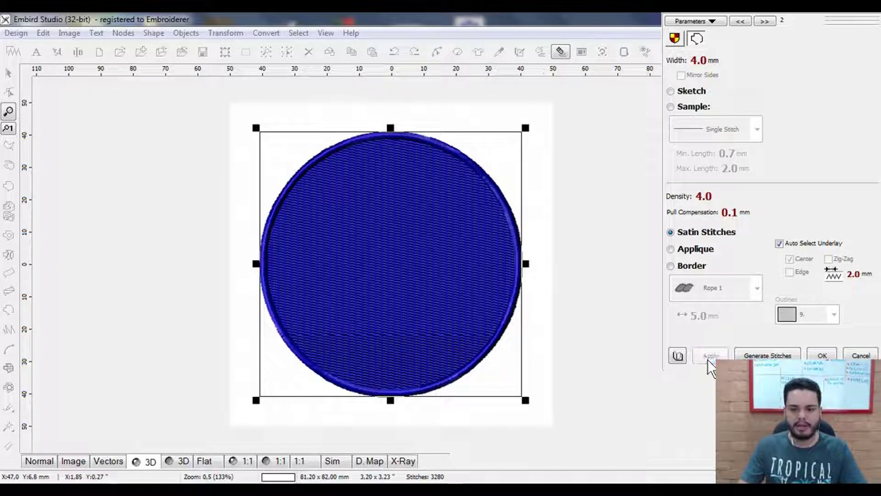
left_click(811, 356)
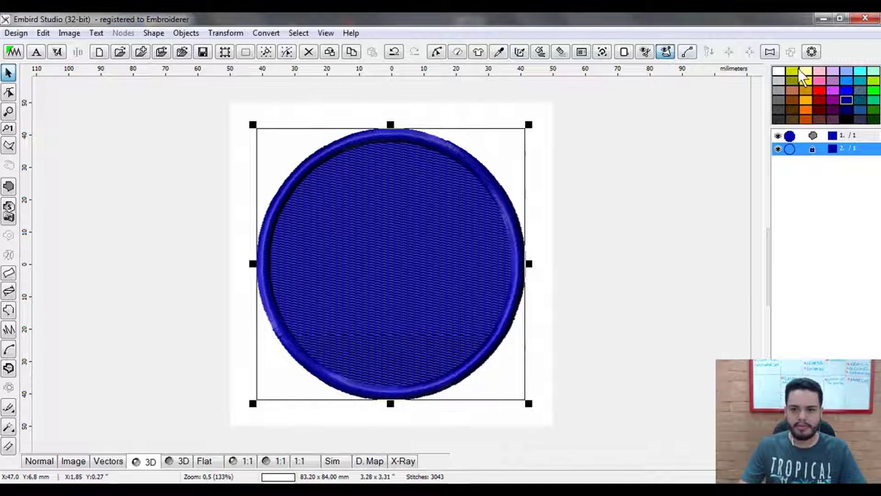
Recolor the circle outline light gray and compare its stitches with the logo in Normal view
left_click(779, 81)
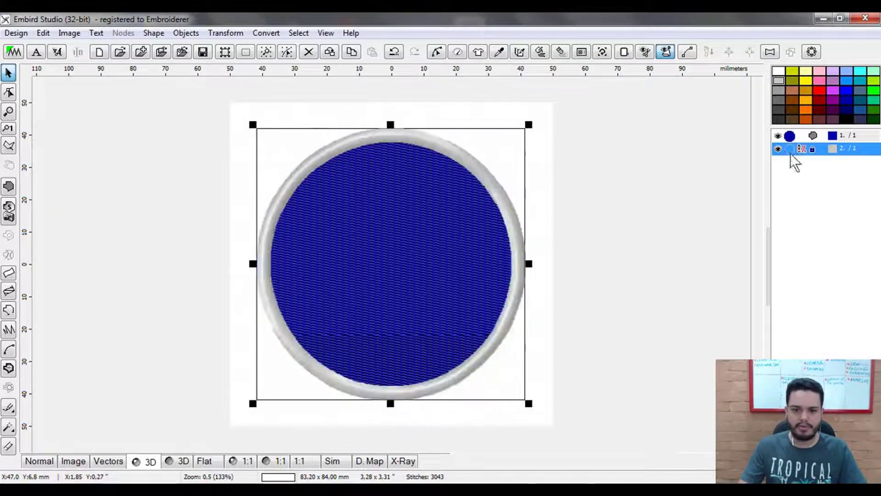
left_click(39, 461)
scroll(352, 159, "up", 2)
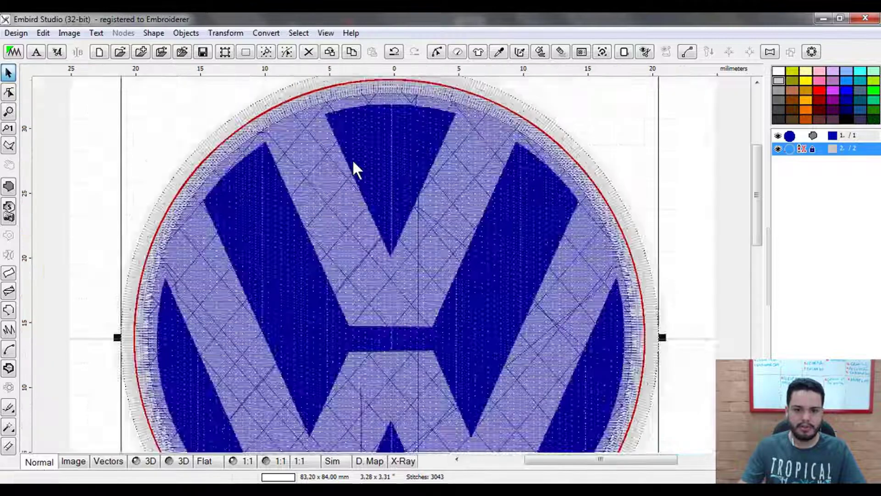
scroll(352, 159, "up", 1)
scroll(224, 167, "down", 1)
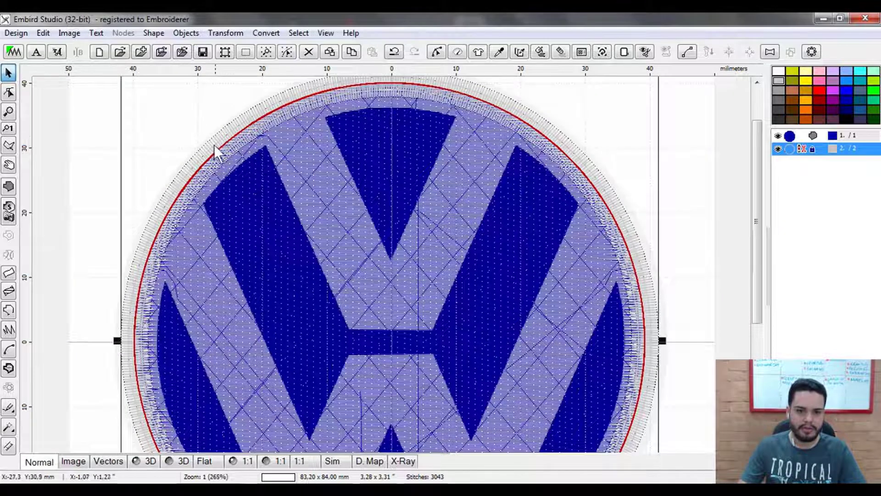
Widen the gray circle outline to 5.0 mm in its parameters, apply it and show the design in 3D
right_click(792, 149)
left_click(782, 142)
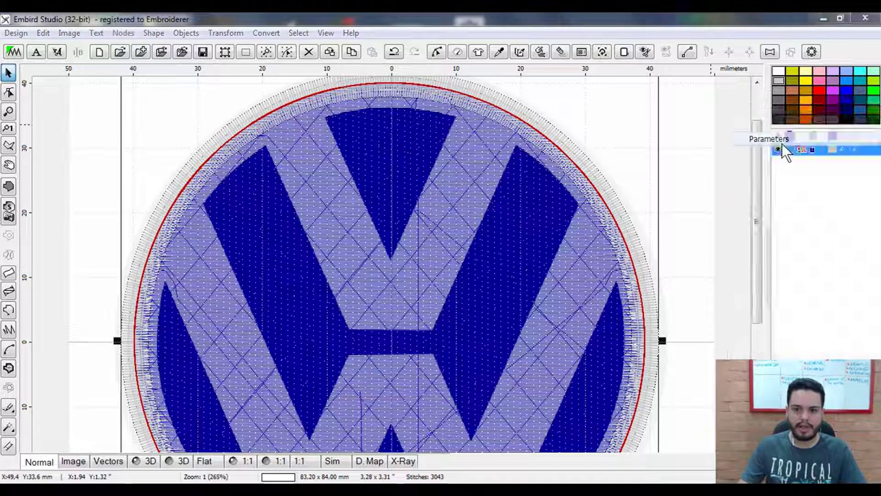
left_click(698, 60)
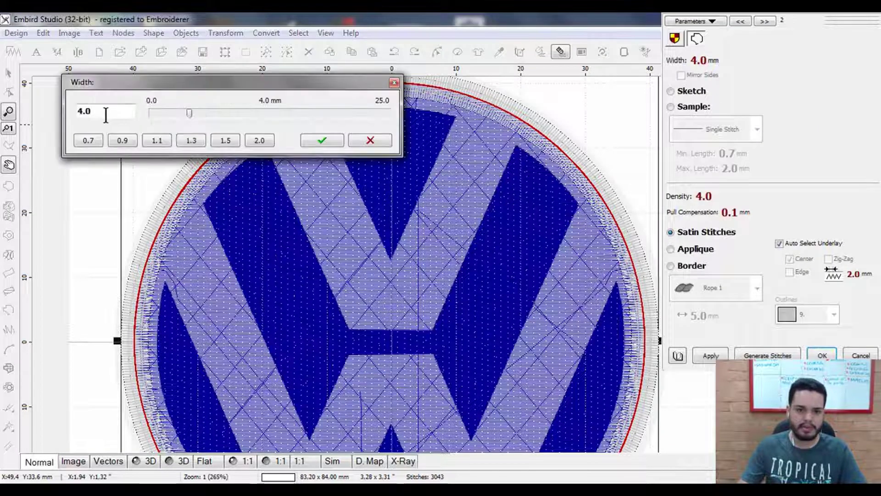
left_click_drag(106, 113, 71, 123)
type("5.0")
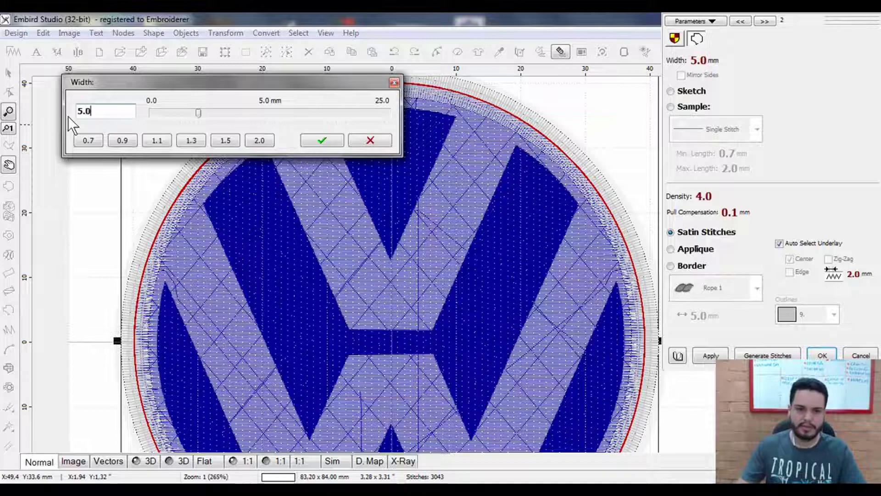
left_click(341, 143)
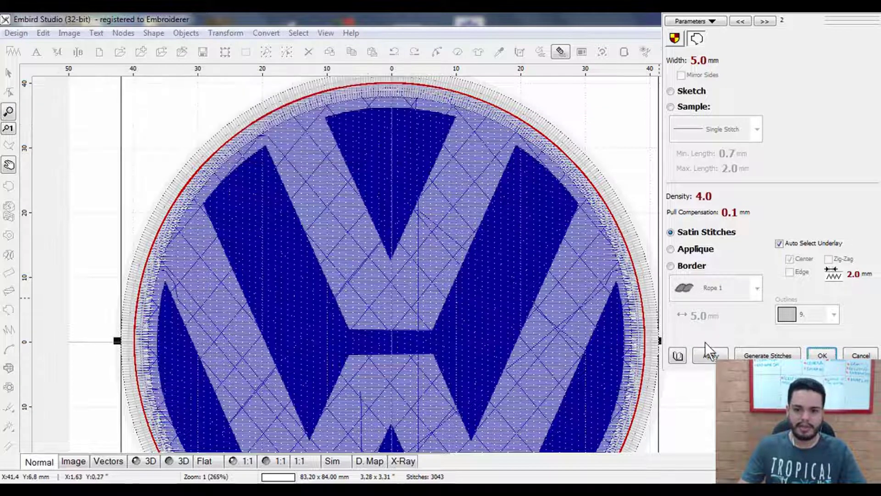
left_click(712, 356)
left_click(823, 356)
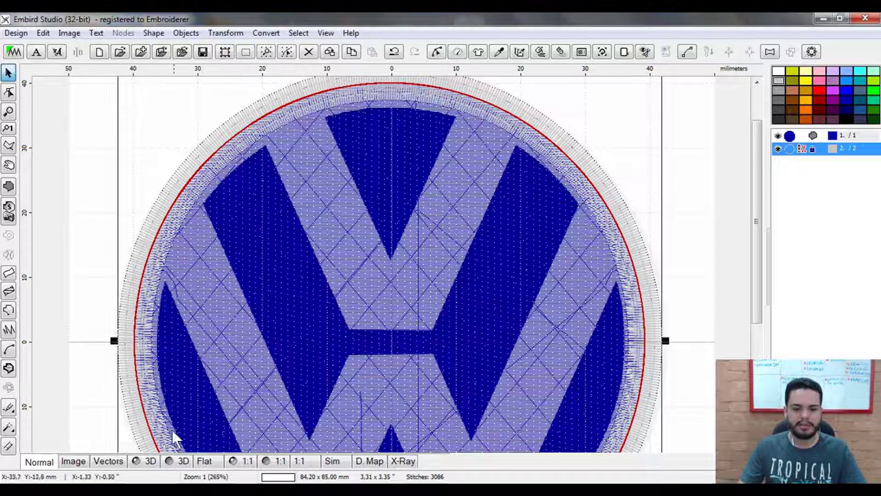
left_click(146, 462)
scroll(433, 250, "down", 2)
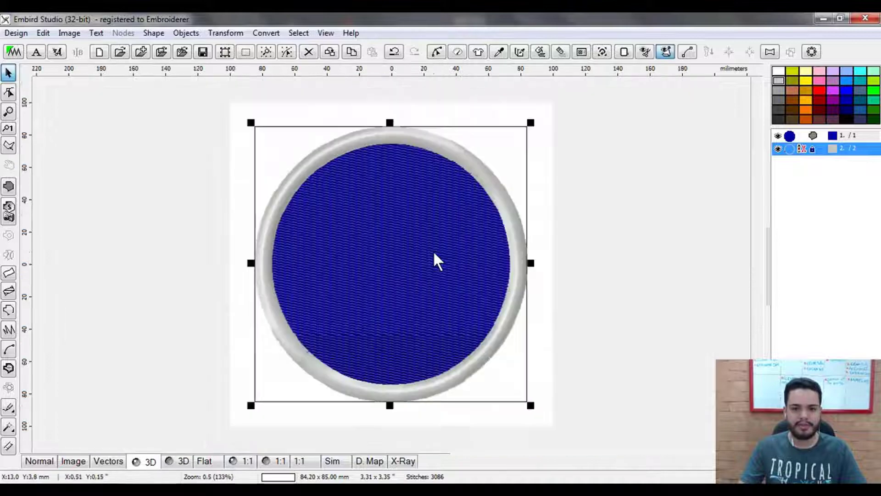
scroll(426, 252, "up", 1)
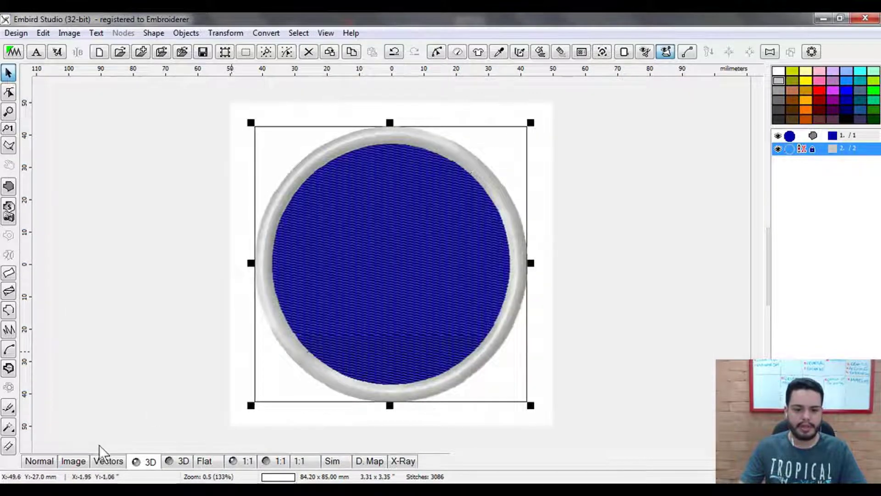
In Normal view, trace the logo's V as a closed fill object about 41 × 37 mm, its arm ends reaching into the gray ring
left_click(40, 461)
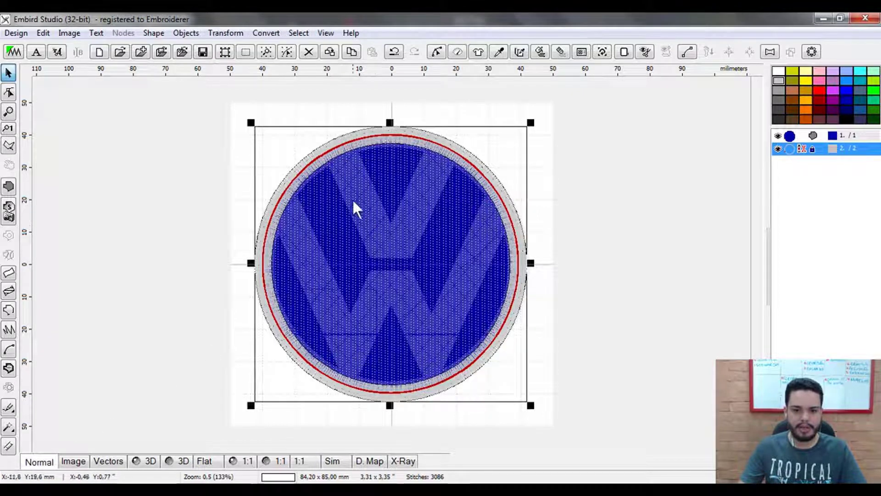
left_click(540, 119)
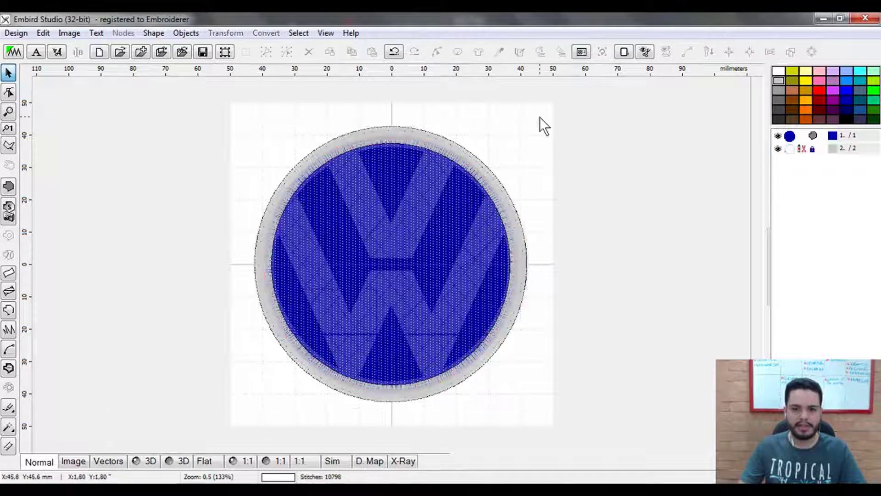
scroll(370, 203, "up", 1)
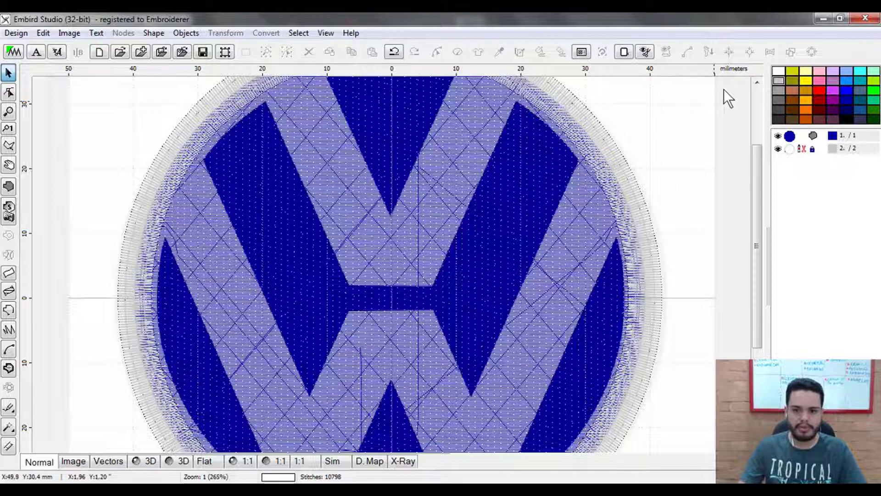
left_click(756, 80)
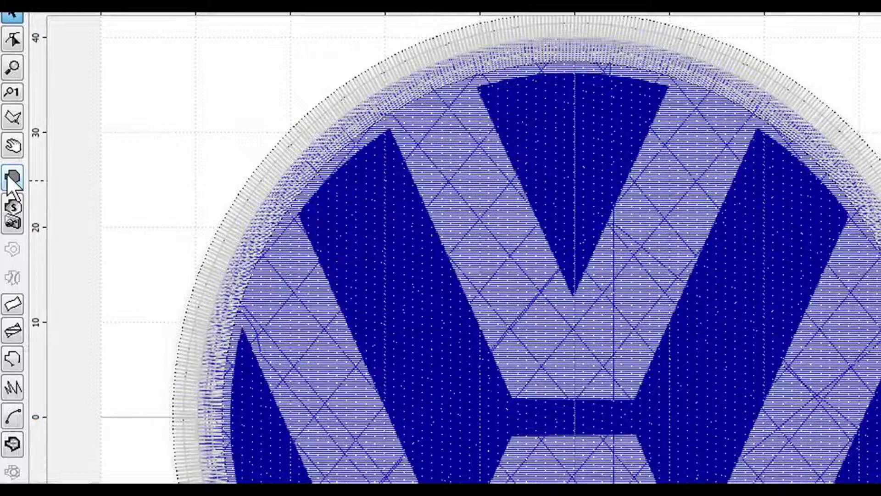
left_click(10, 177)
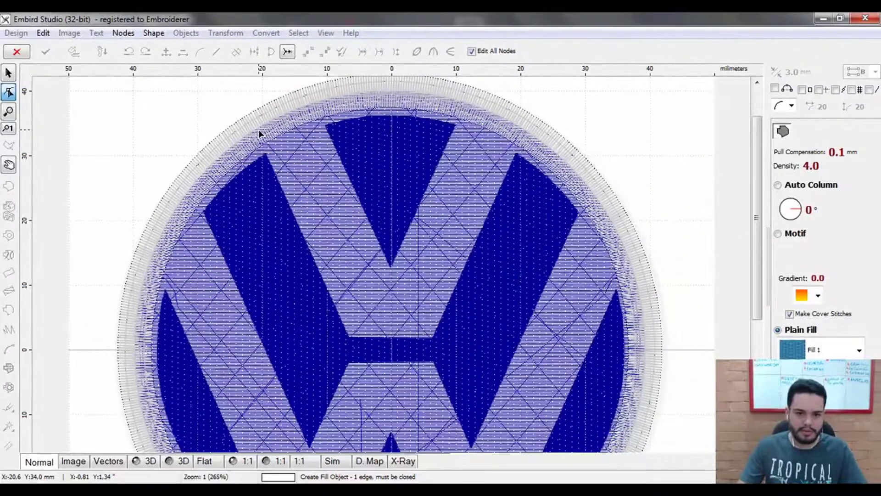
left_click(257, 130)
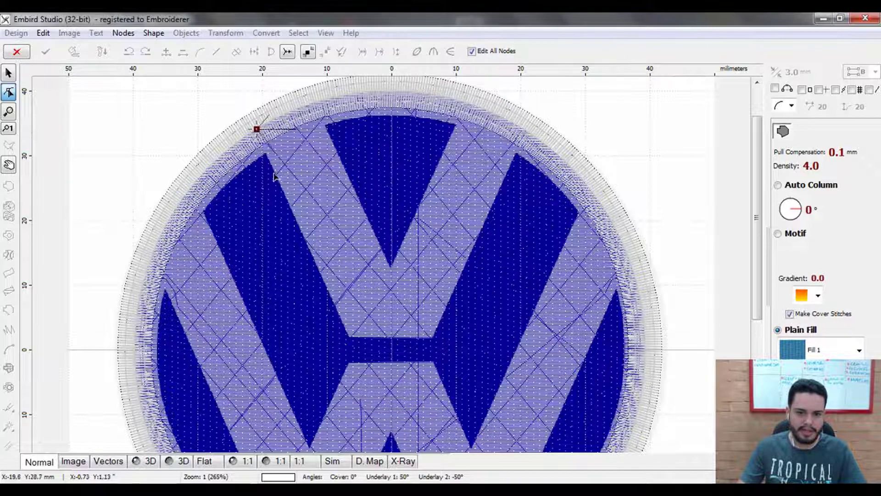
left_click(350, 339)
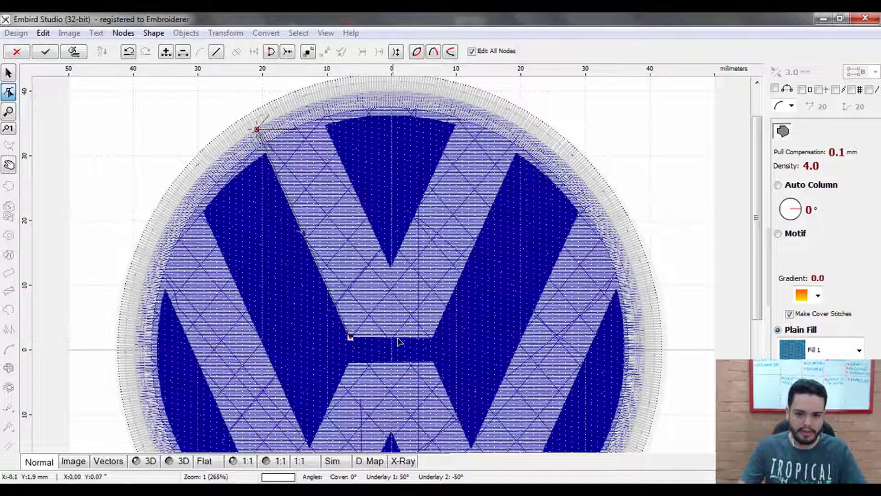
left_click(434, 339)
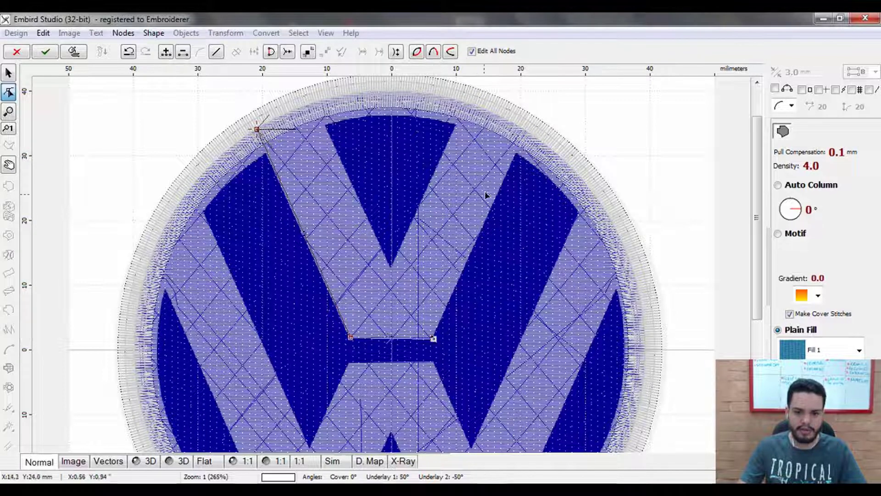
left_click(525, 134)
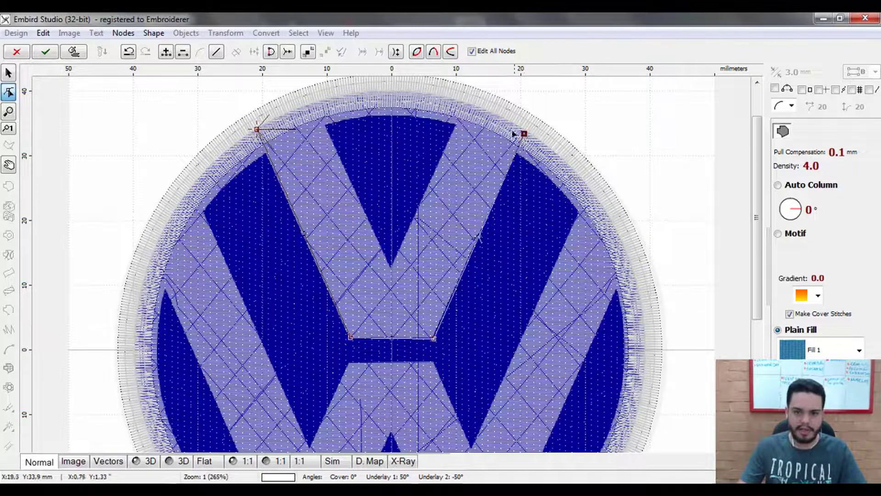
left_click(458, 104)
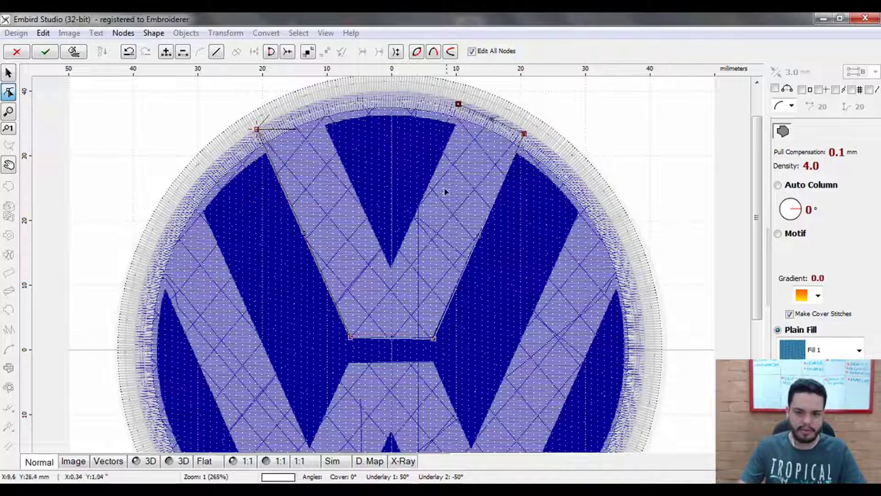
left_click(320, 104)
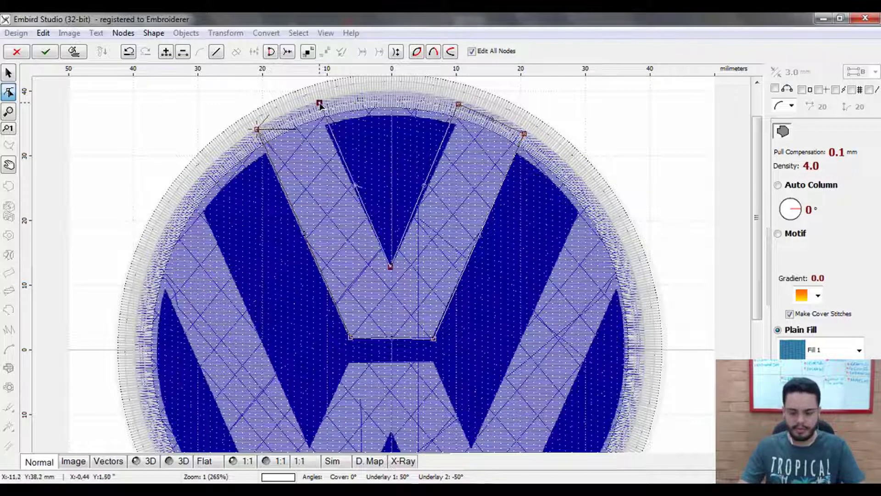
key("Return")
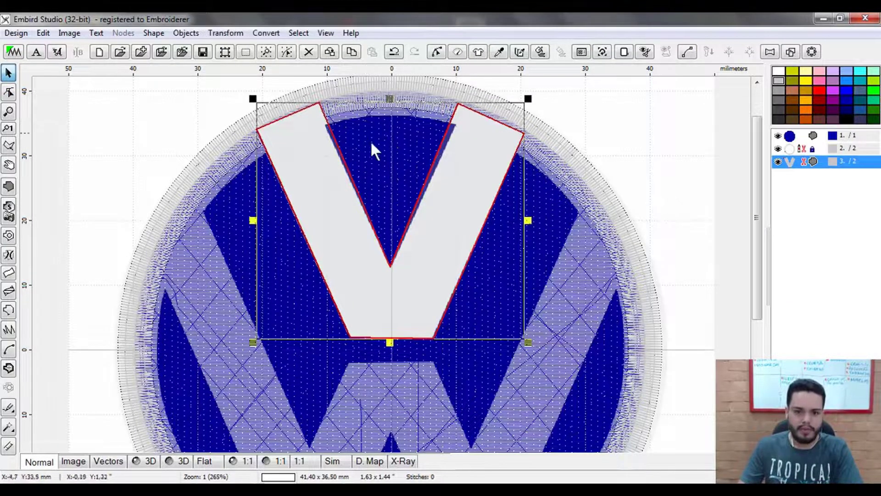
Edit the V's nodes, moving both inner arm tips slightly outward and converting the two inner edges to straight lines
left_click(8, 93)
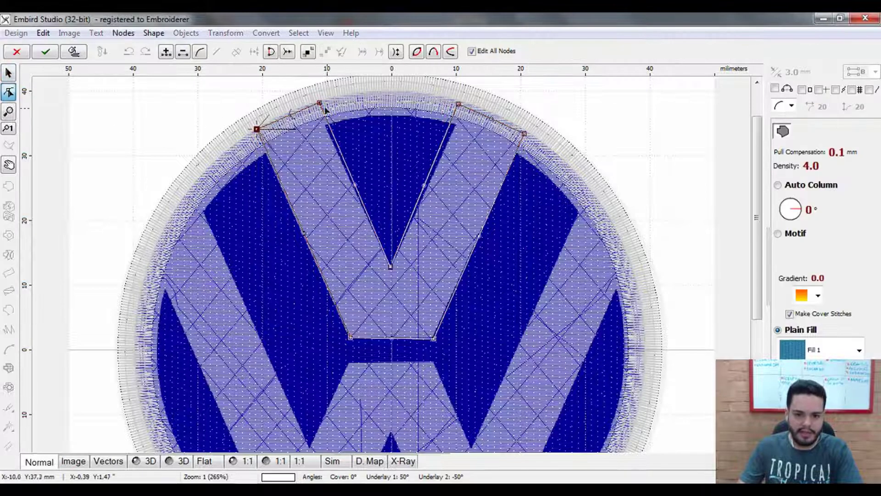
left_click_drag(320, 103, 314, 105)
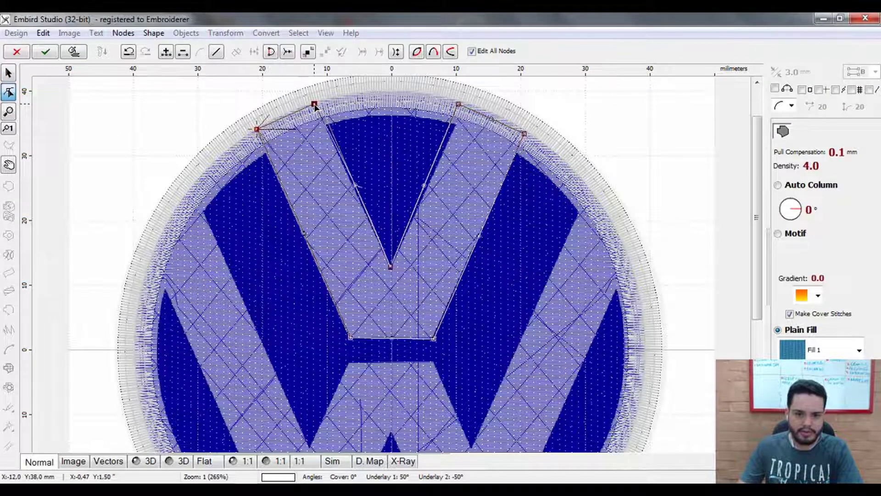
right_click(357, 185)
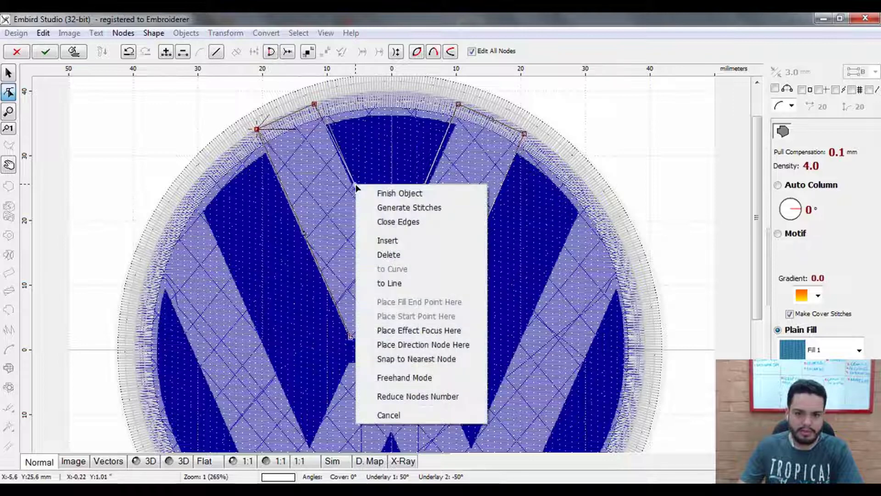
left_click(396, 283)
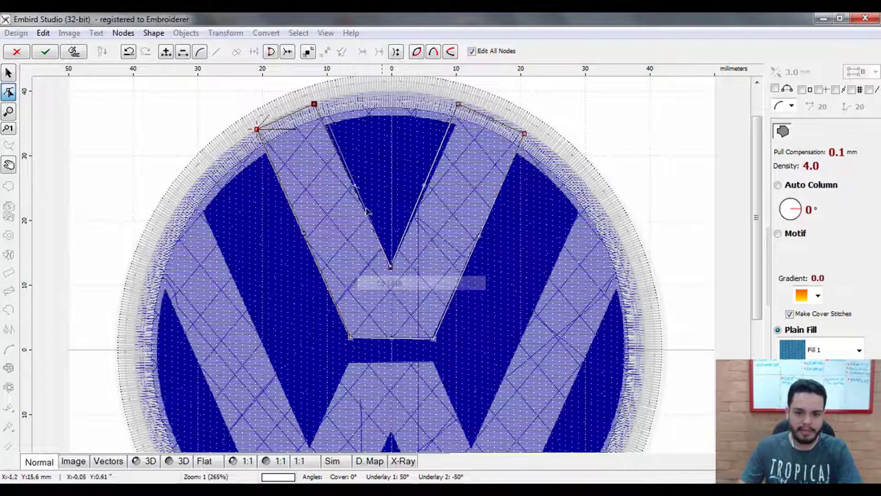
right_click(427, 190)
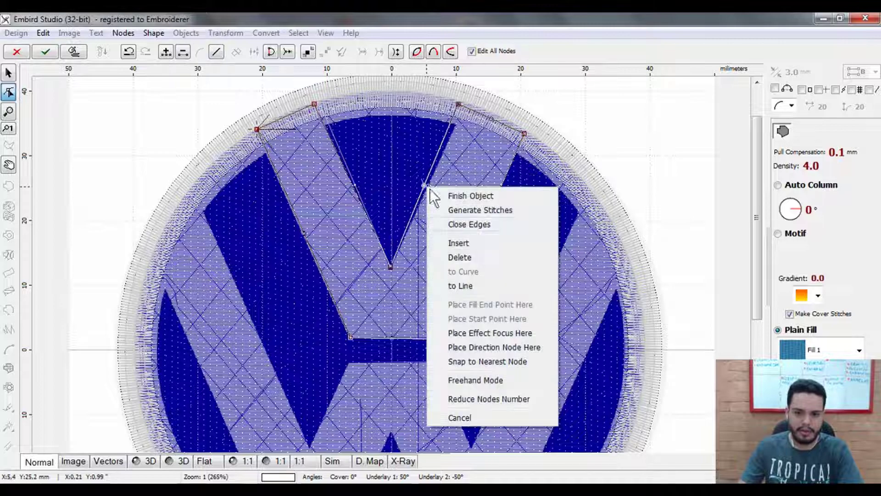
left_click(477, 282)
left_click_drag(459, 105, 465, 107)
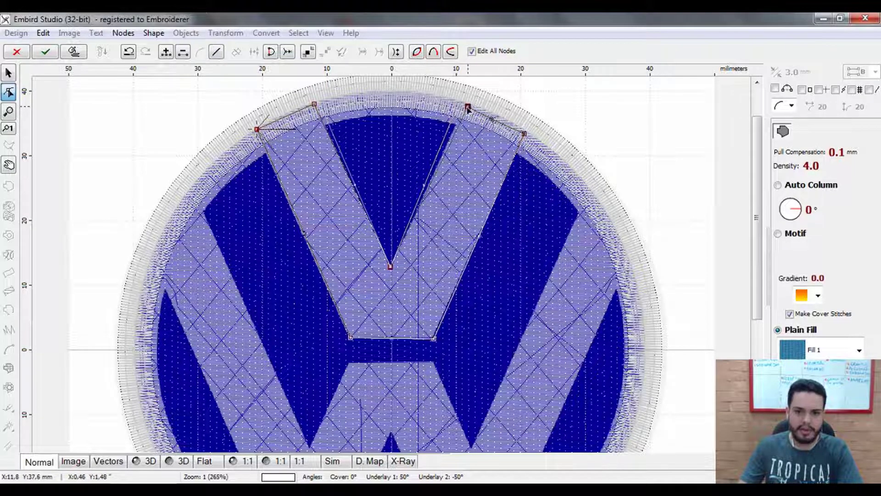
Convert the V's outer and base edges to straight lines and nudge its right base corner slightly inward
right_click(479, 237)
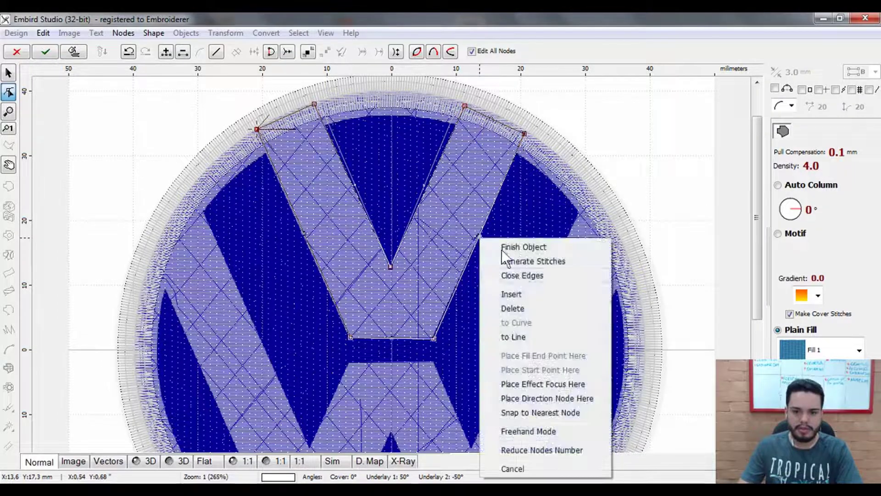
left_click(526, 337)
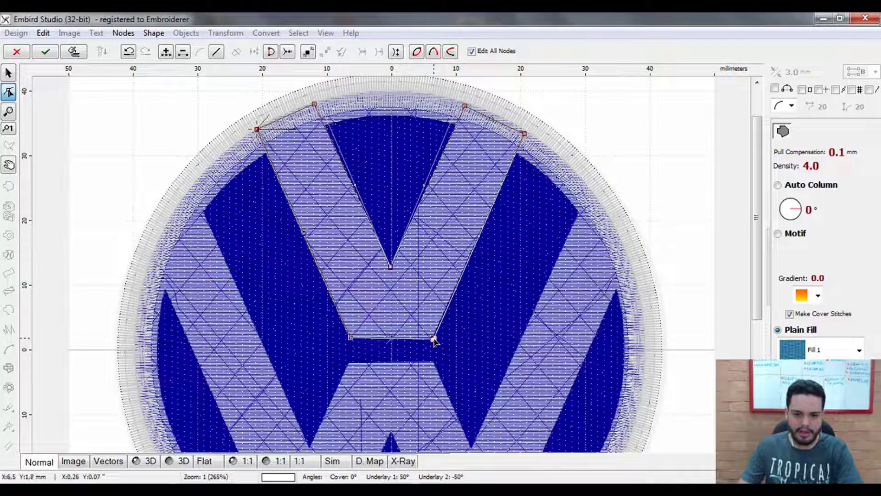
left_click_drag(434, 339, 432, 340)
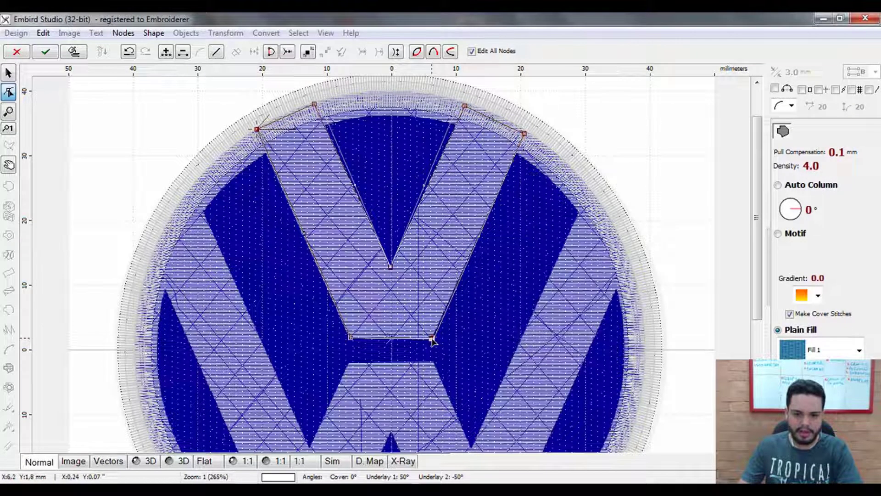
right_click(392, 339)
left_click(435, 196)
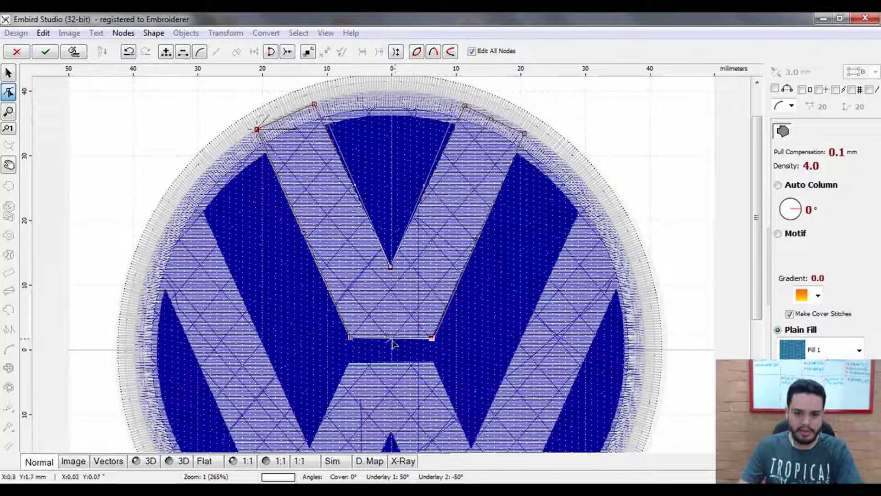
right_click(307, 237)
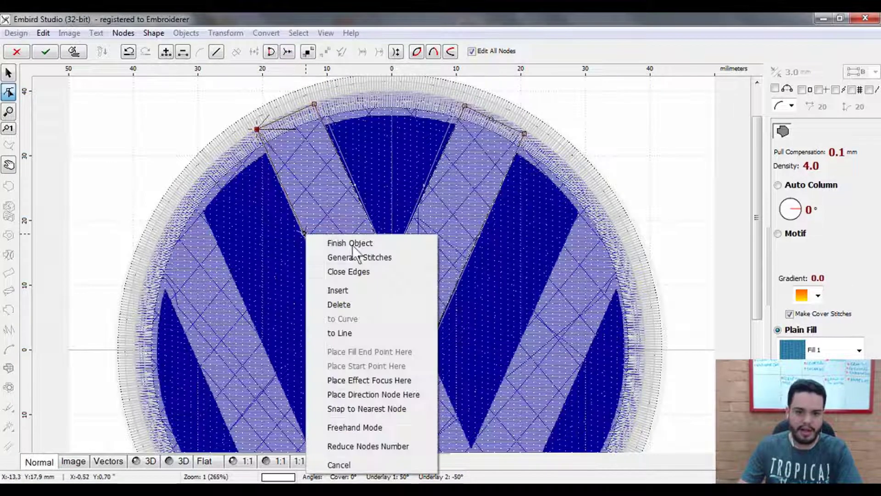
left_click(351, 332)
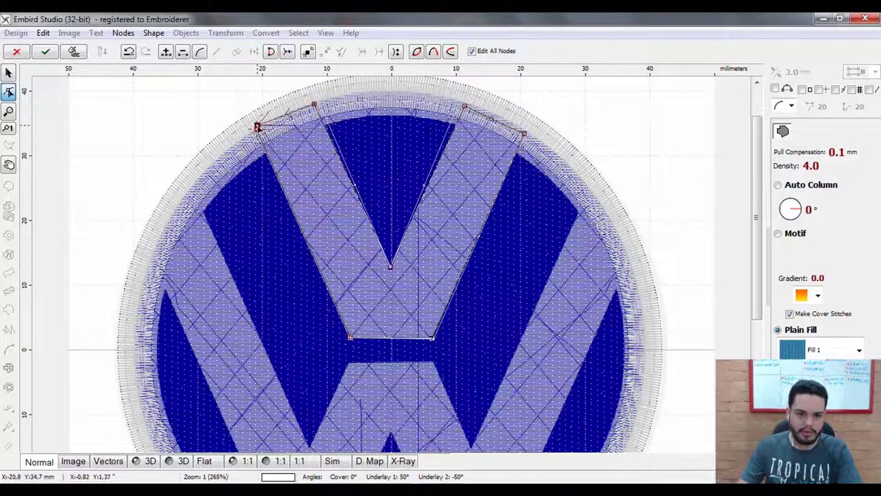
left_click(268, 125)
left_click_drag(268, 126, 257, 129)
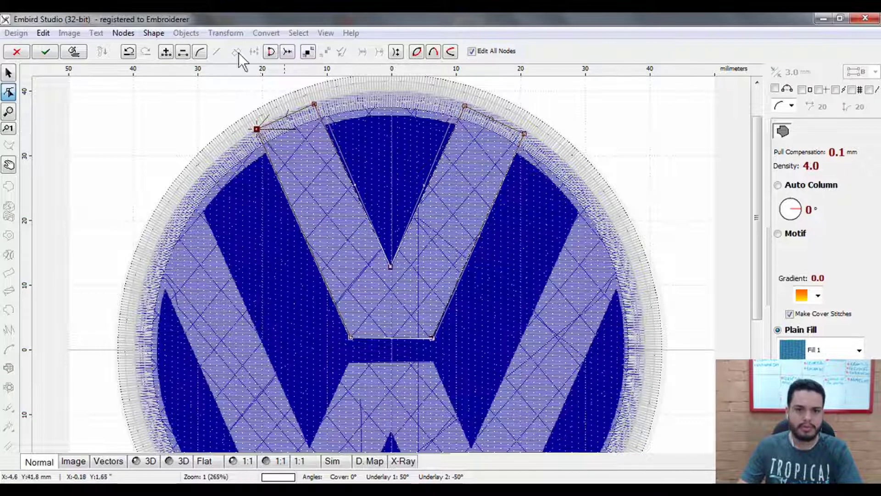
Generate the V's stitches and inspect the design in 3D
left_click(73, 51)
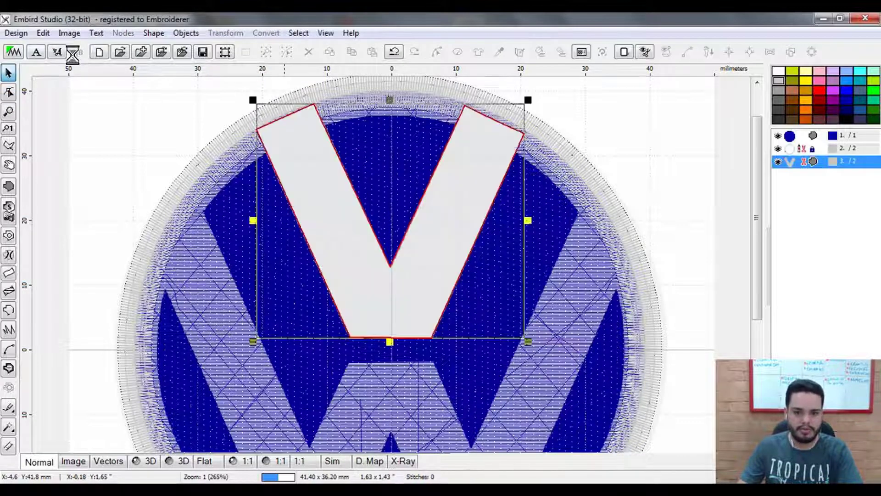
left_click(150, 461)
scroll(344, 214, "down", 1)
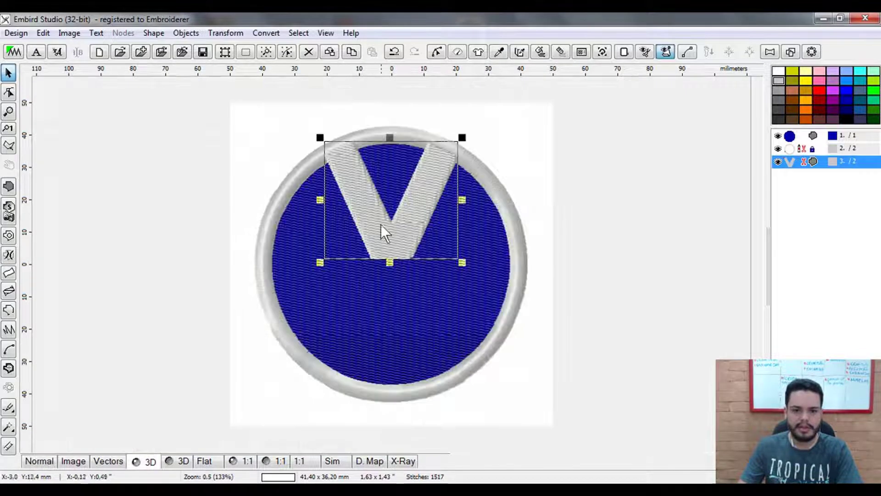
scroll(411, 216, "up", 1)
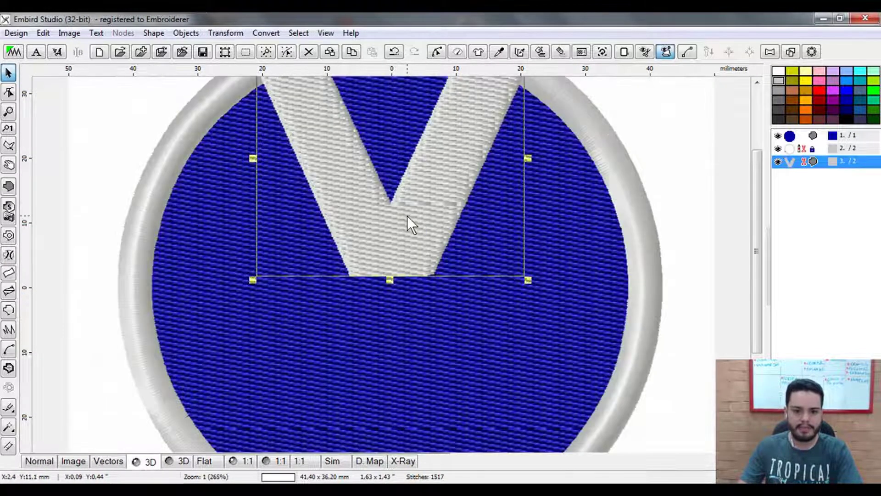
scroll(407, 216, "down", 1)
scroll(389, 260, "up", 1)
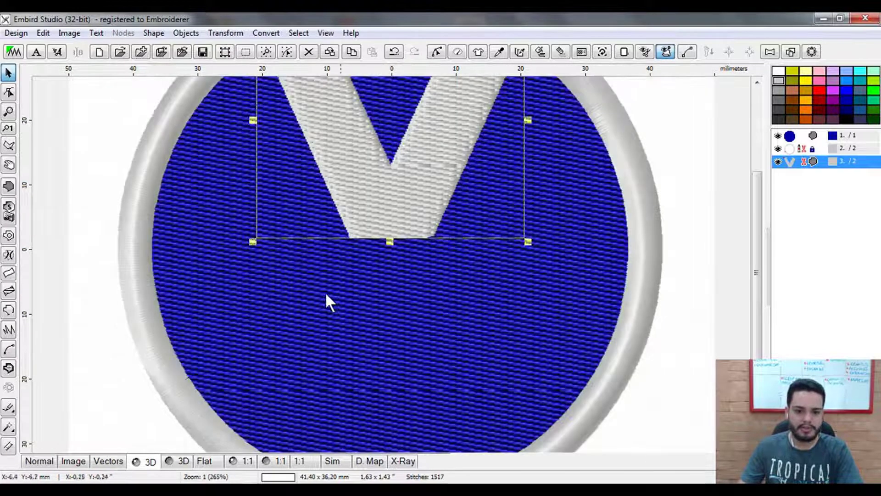
In Normal view, start a fill object for the W, tracing from its left outer tip along both feet, with the ends reaching into the ring
left_click(39, 463)
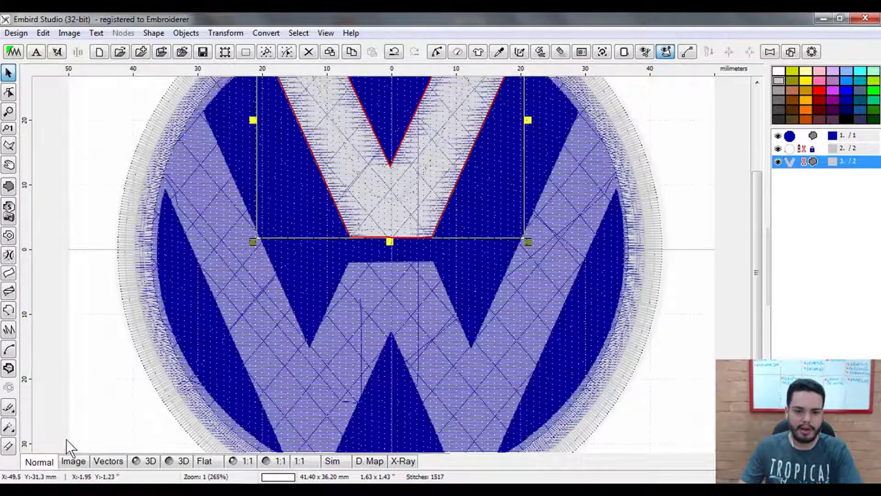
left_click(71, 313)
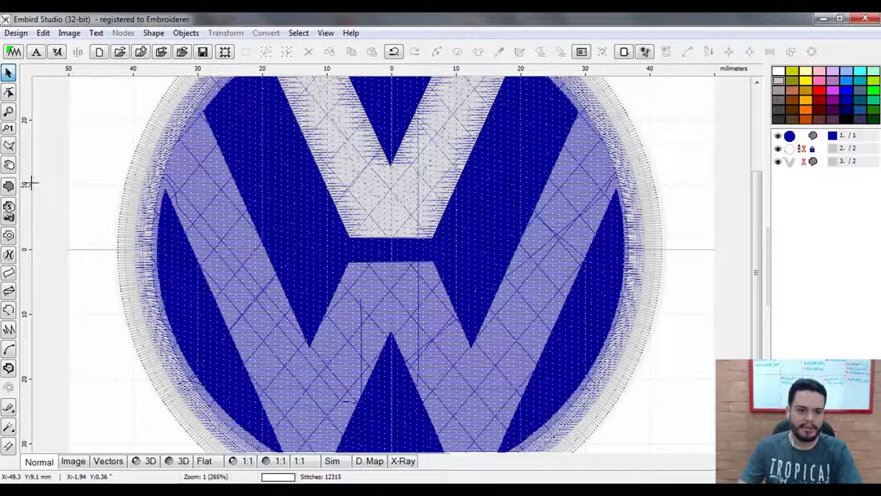
left_click(8, 187)
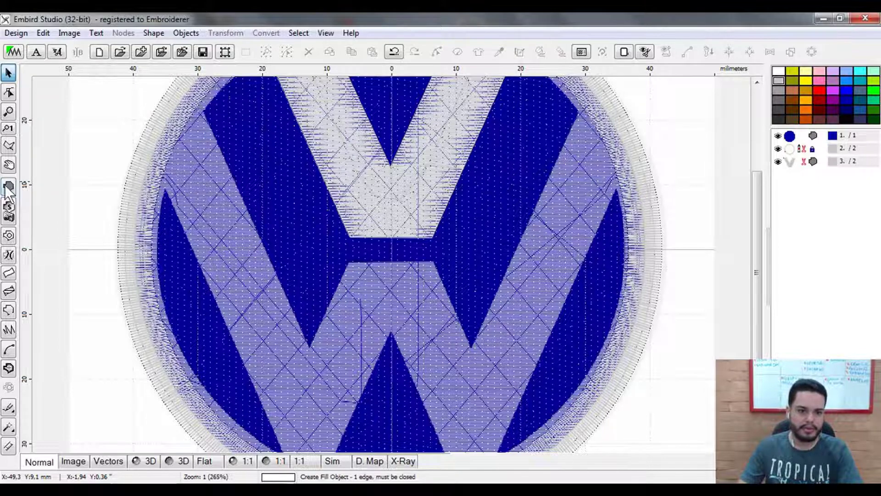
left_click(147, 164)
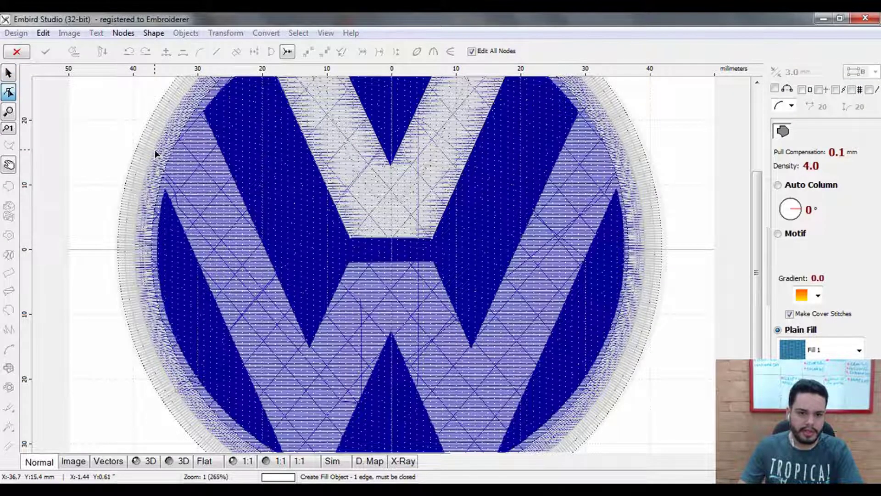
left_click(155, 150)
scroll(253, 369, "down", 2)
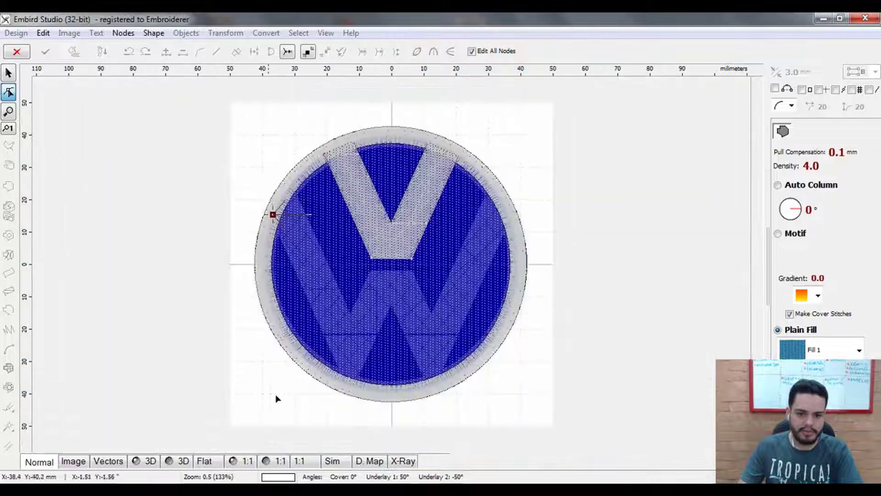
scroll(277, 398, "up", 2)
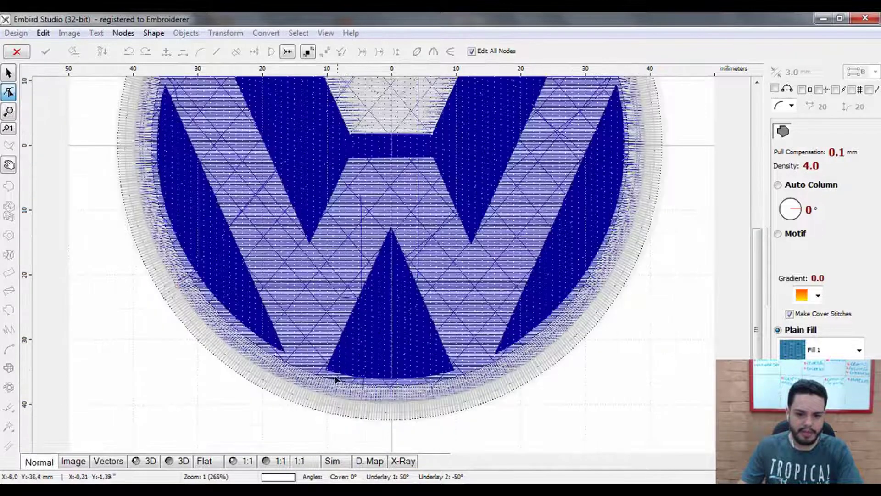
left_click(288, 380)
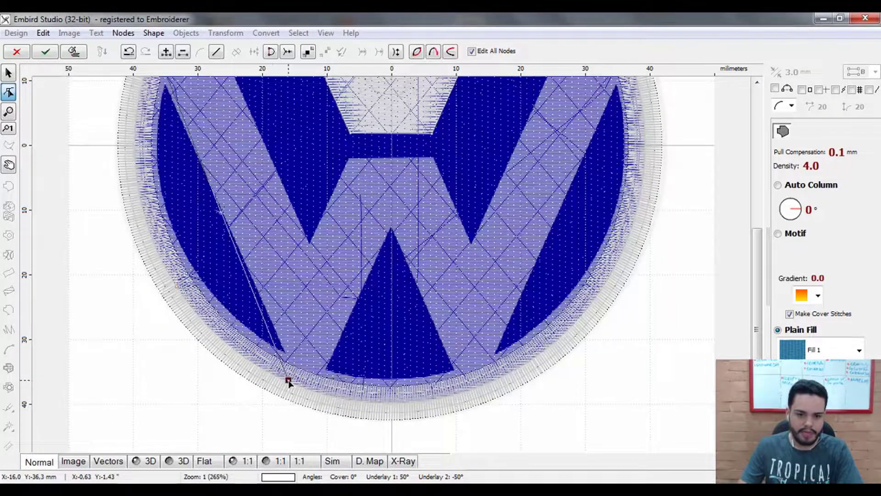
left_click(320, 389)
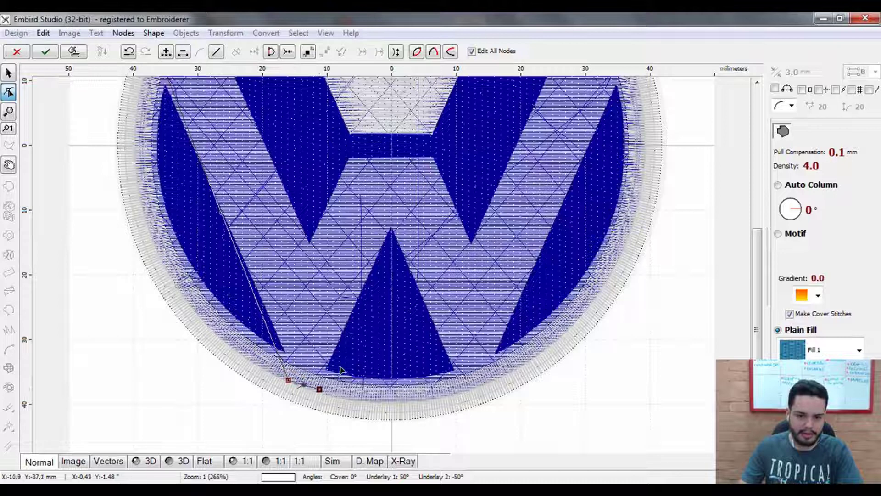
left_click(393, 230)
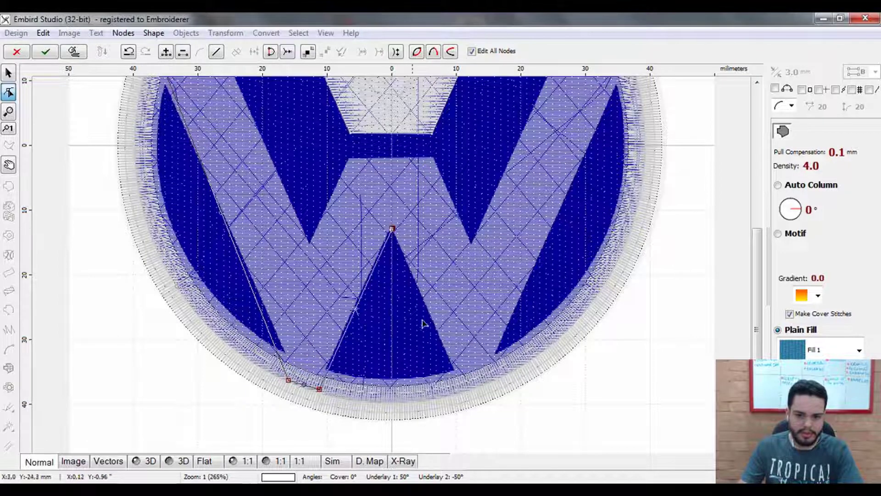
left_click(463, 392)
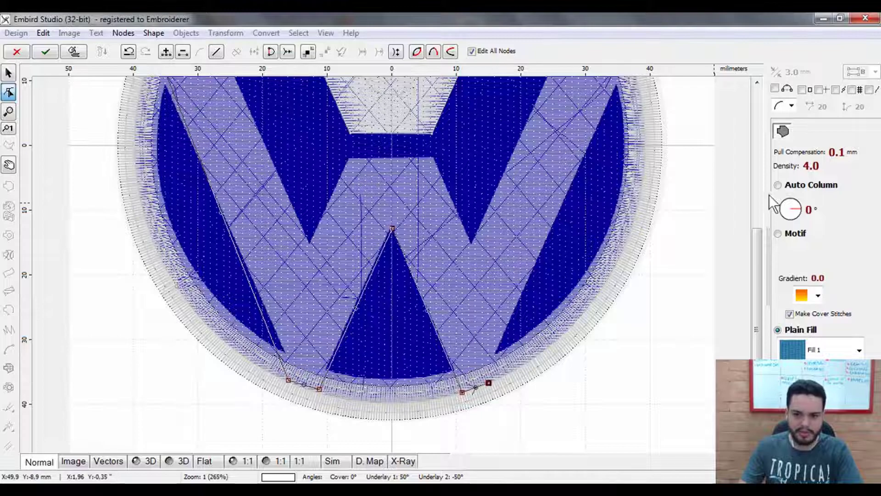
Trace the W's right arm, flat centre peak and left arm, and finish the closed fill object at about 74 × 64 mm
left_click(758, 81)
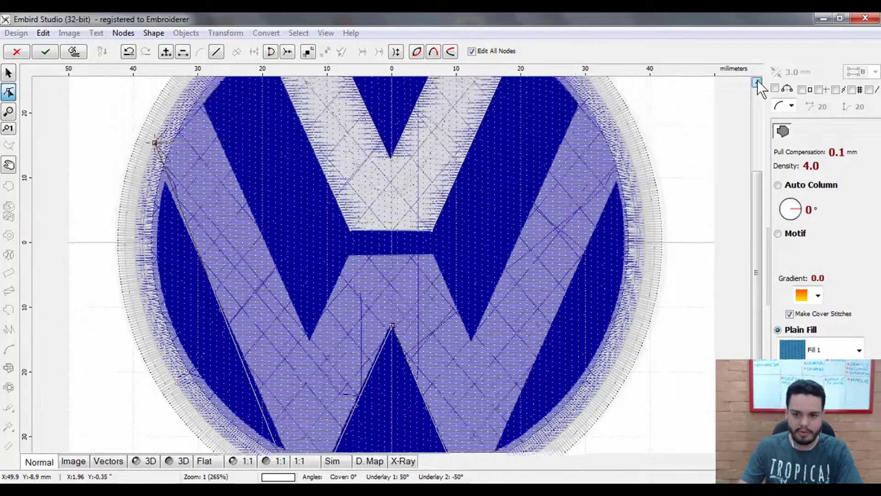
left_click(633, 168)
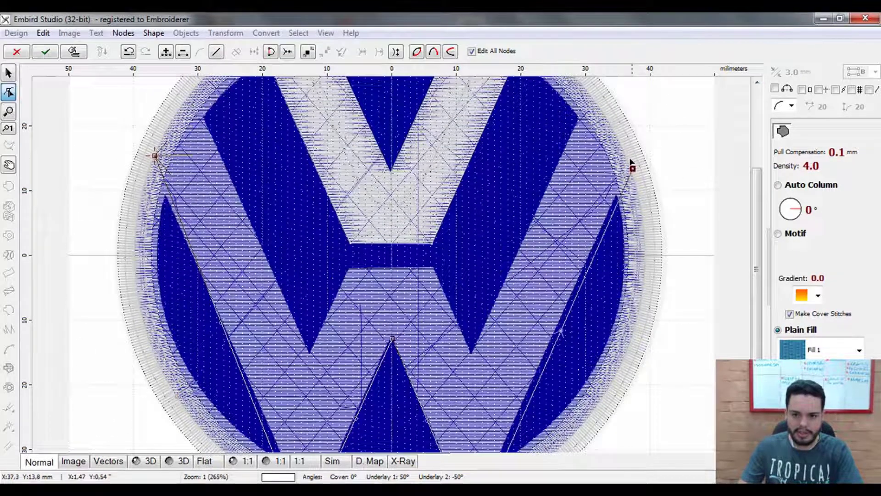
left_click(585, 95)
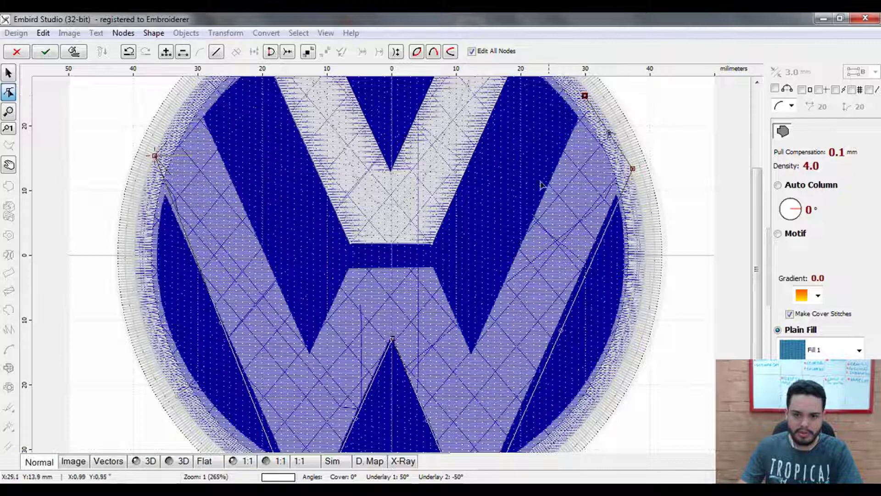
left_click(473, 352)
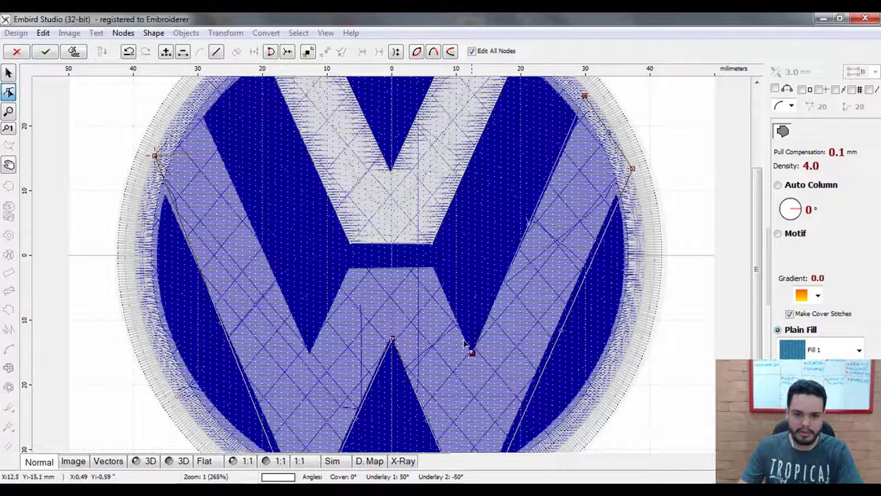
left_click(434, 269)
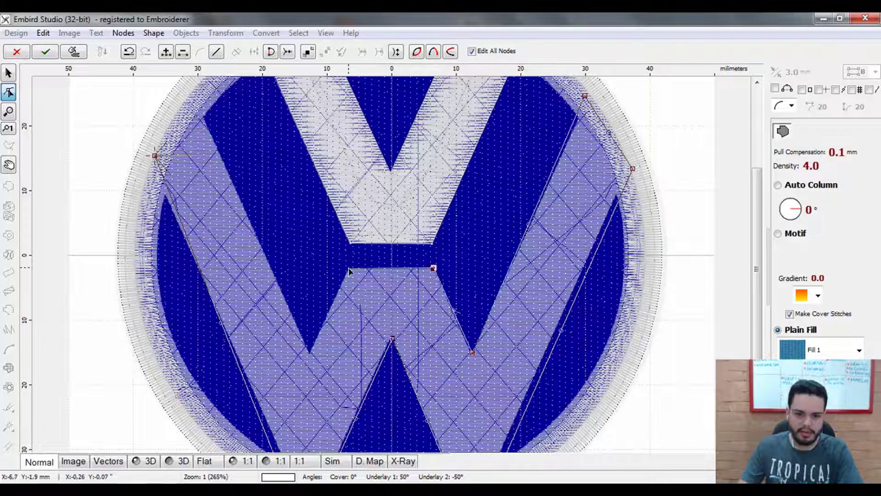
left_click(349, 269)
left_click(309, 353)
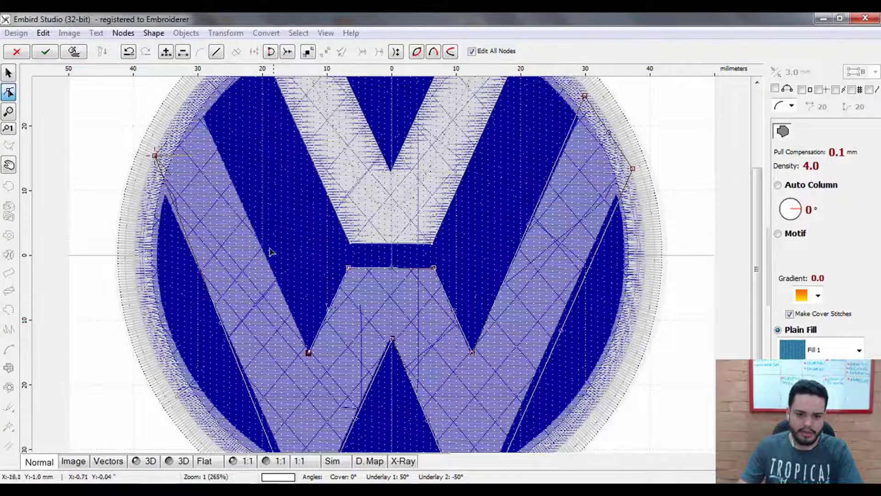
left_click(193, 88)
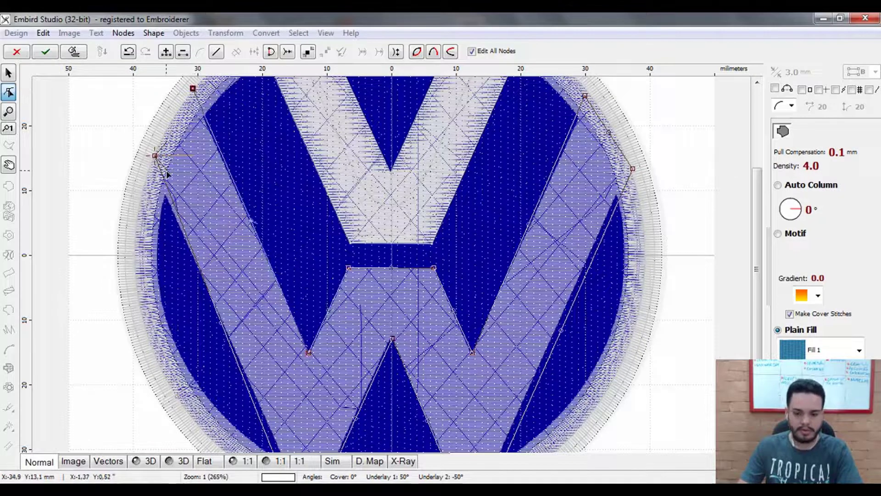
key("Return")
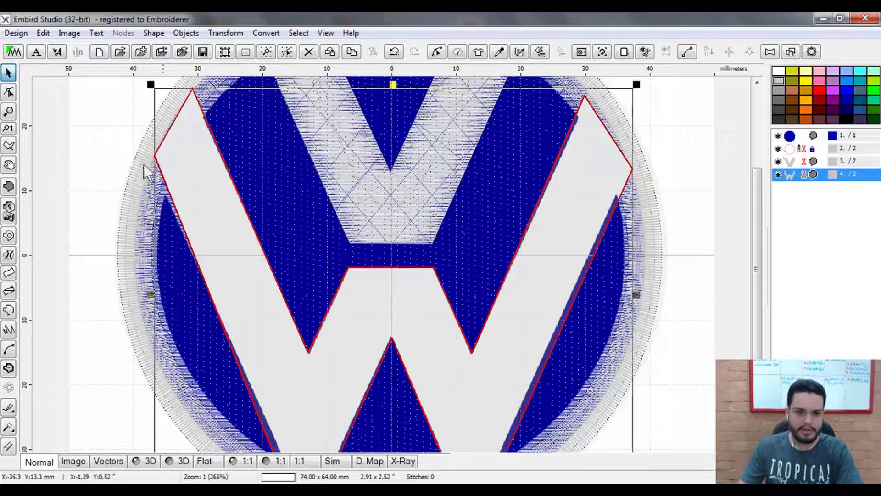
Edit the W's nodes and convert its left arm's inner edge and the centre peak's left slope to straight lines
left_click(9, 93)
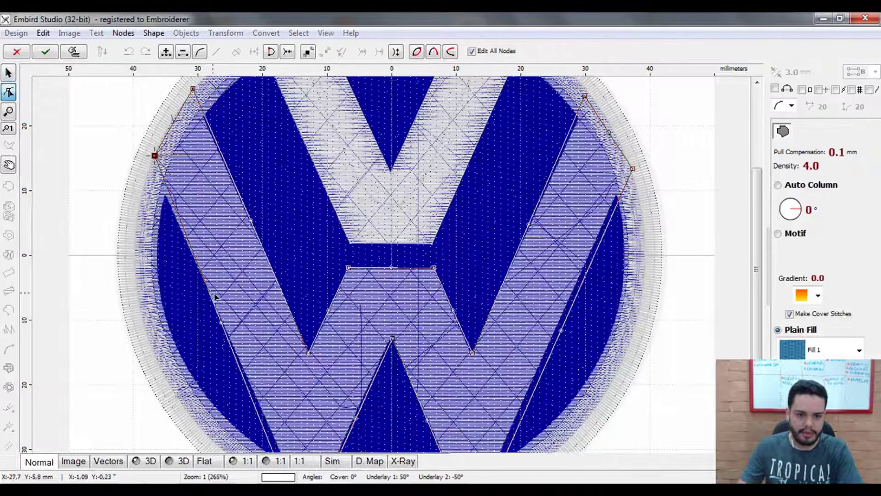
left_click_drag(193, 89, 194, 136)
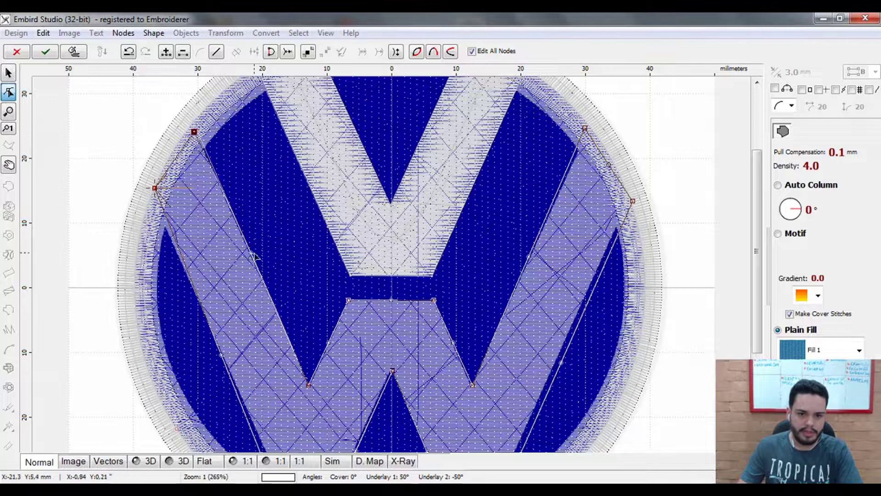
right_click(255, 255)
left_click(291, 114)
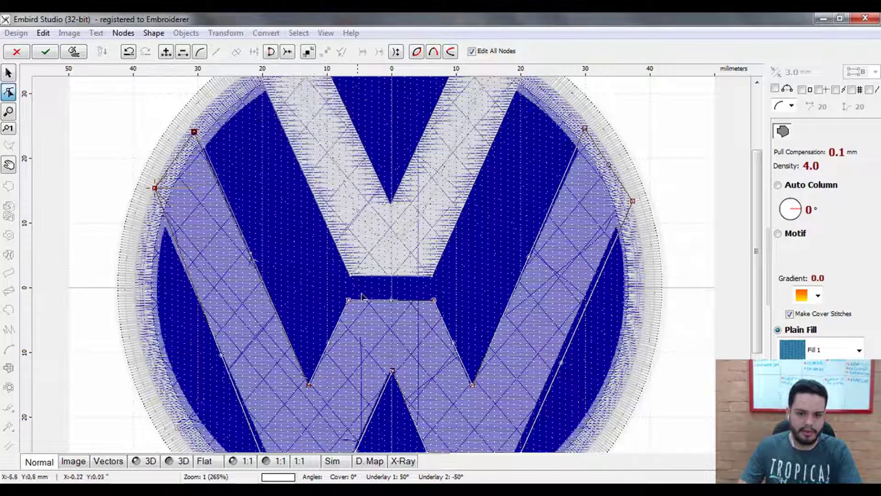
right_click(328, 343)
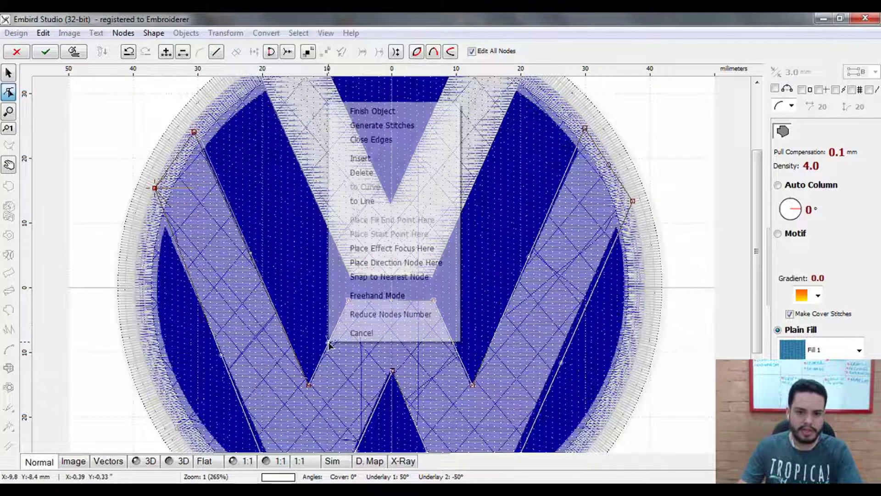
left_click(366, 202)
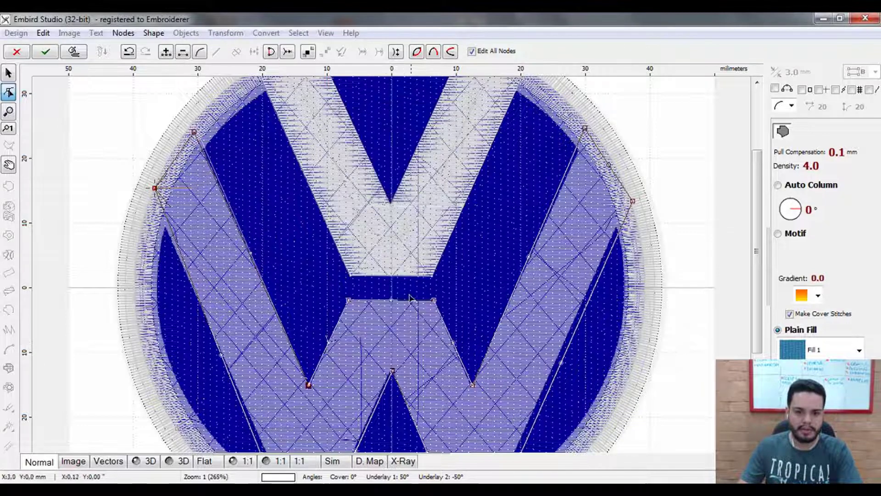
Convert the W's flat peak top, the peak's right slope and the right arm's inner edge to straight lines
right_click(392, 303)
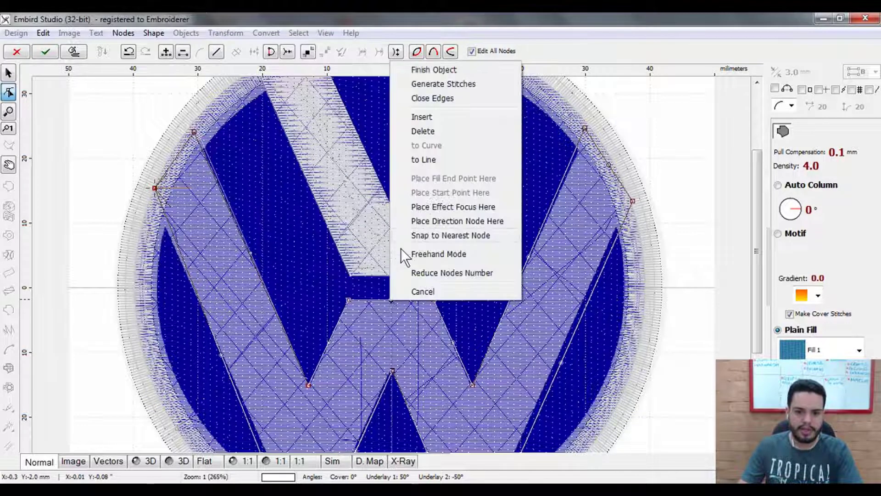
left_click(425, 161)
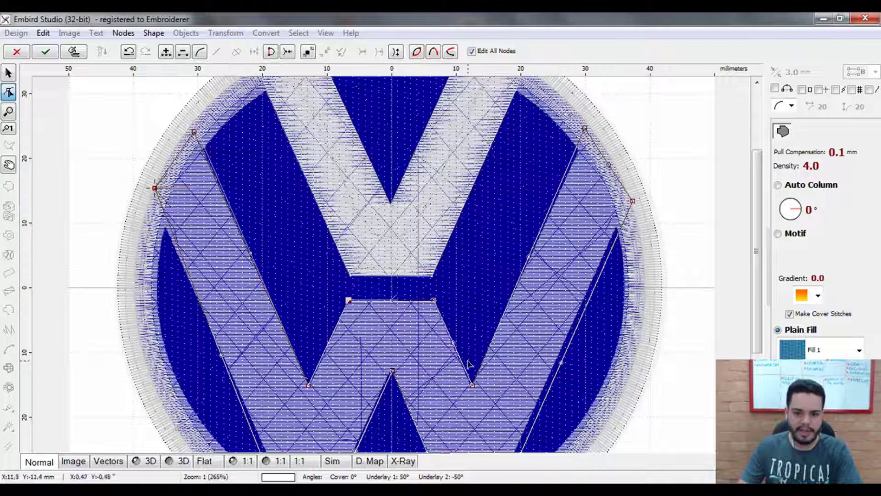
right_click(455, 347)
left_click(496, 206)
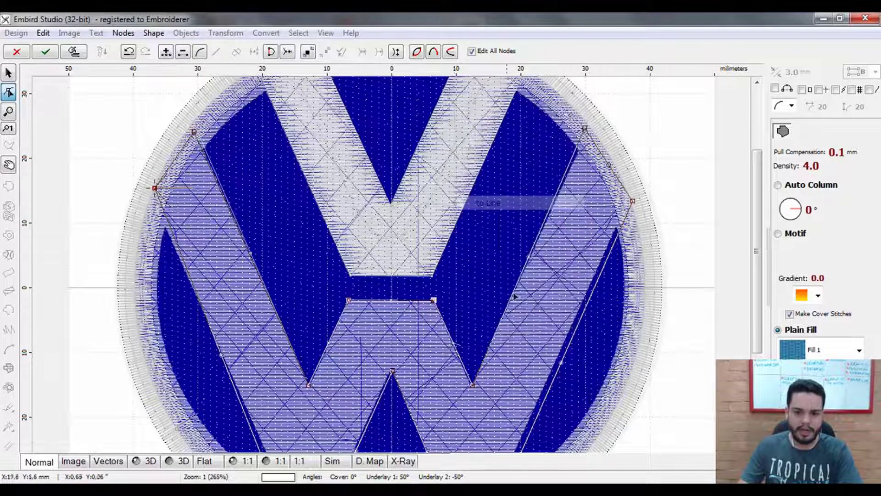
right_click(528, 260)
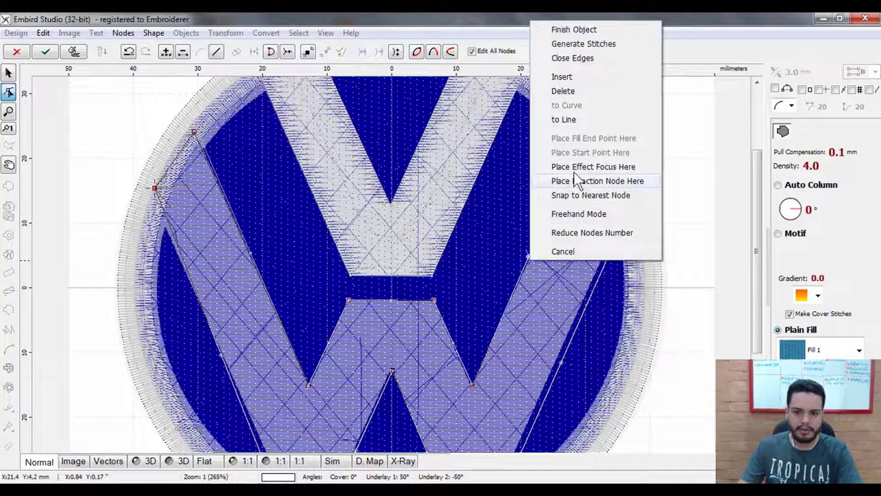
left_click(570, 126)
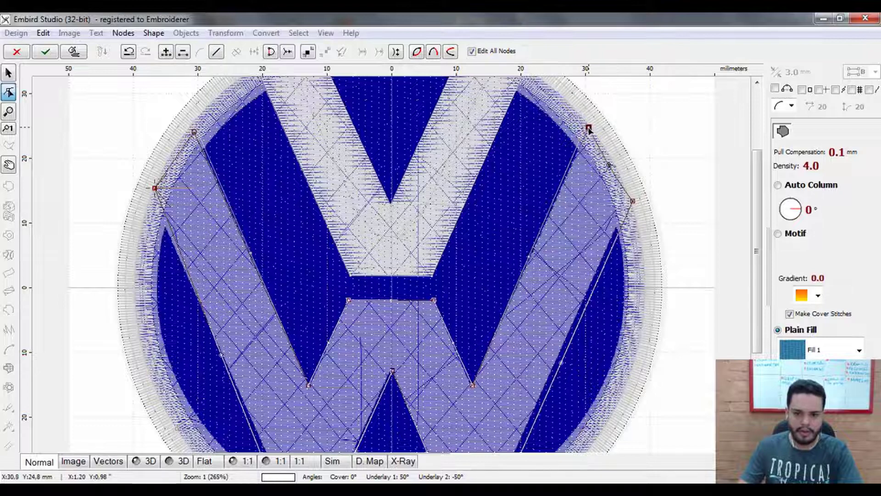
Straighten the W's right outer edge and nudge the right arm's outer corner and the right foot's corners to fit the artwork
left_click_drag(633, 203, 629, 199)
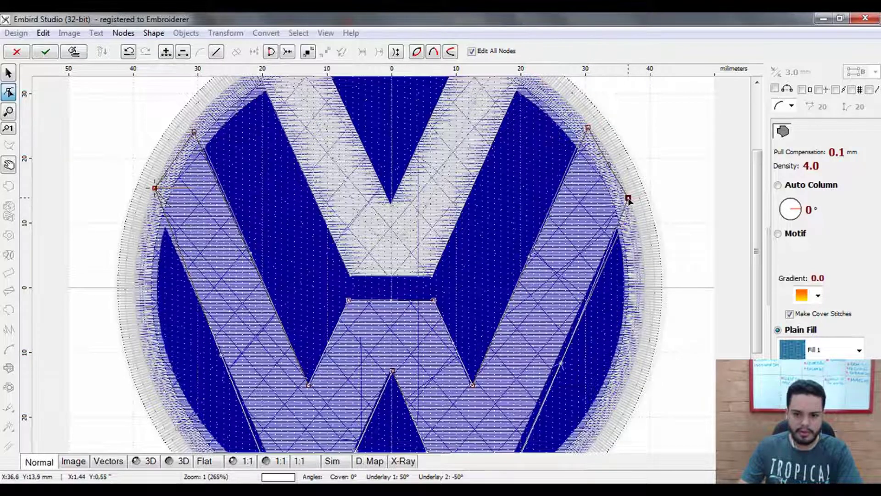
scroll(558, 374, "down", 3)
scroll(522, 246, "up", 3)
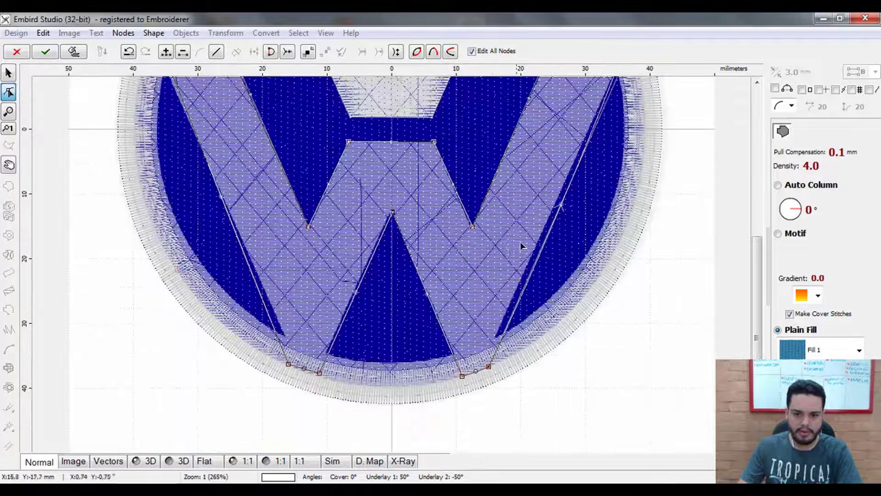
right_click(560, 203)
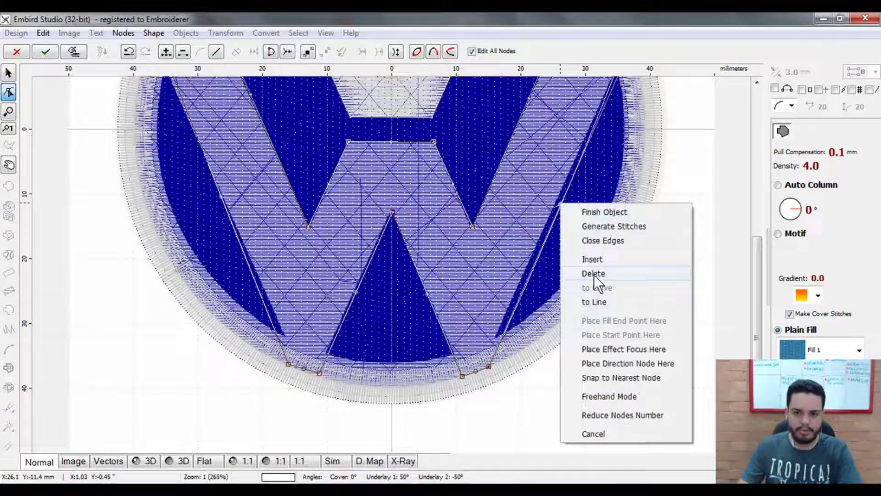
left_click(597, 299)
left_click_drag(489, 370, 484, 370)
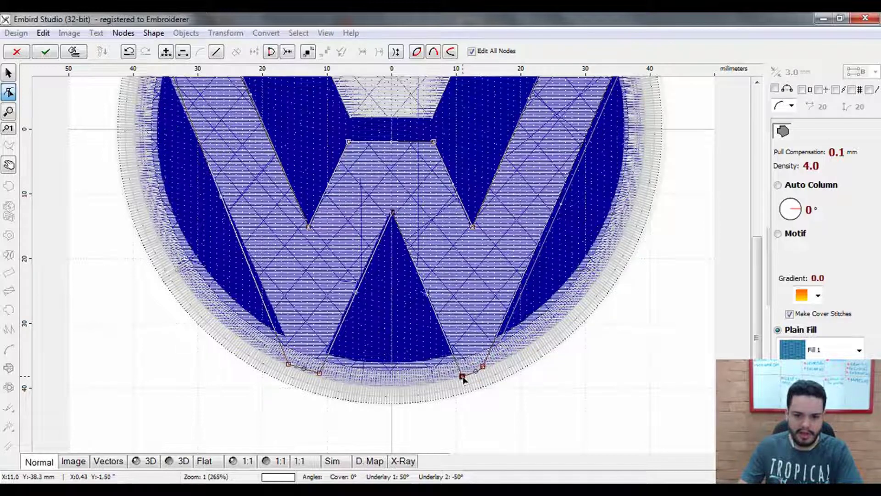
left_click_drag(464, 378, 464, 376)
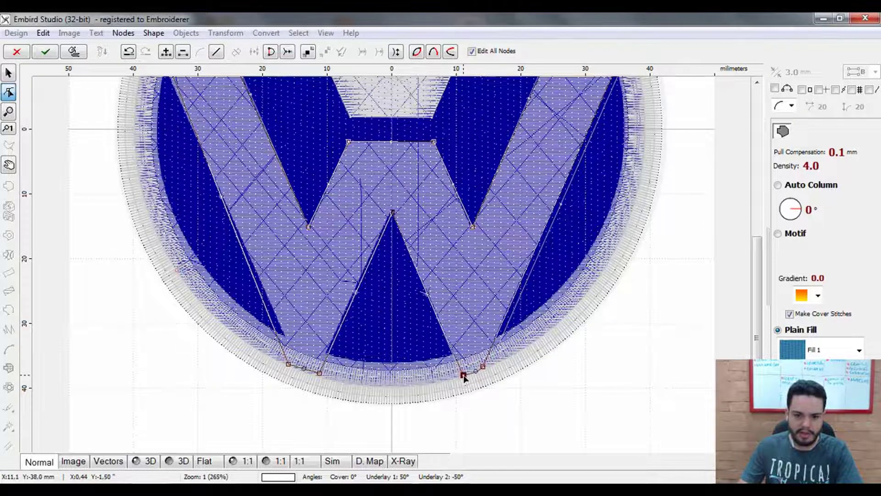
Convert both edges of the W's lower inner notch to straight lines and nudge its apex and the left foot's inner corner slightly left
right_click(427, 297)
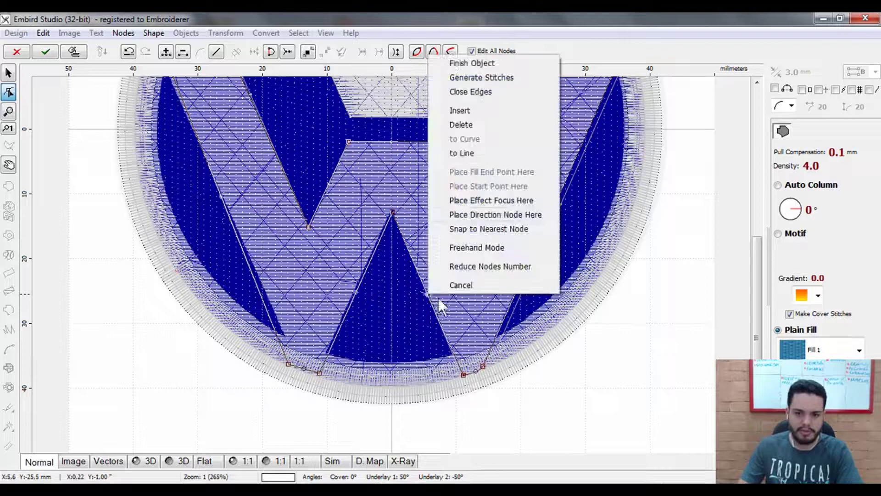
left_click(473, 153)
right_click(357, 293)
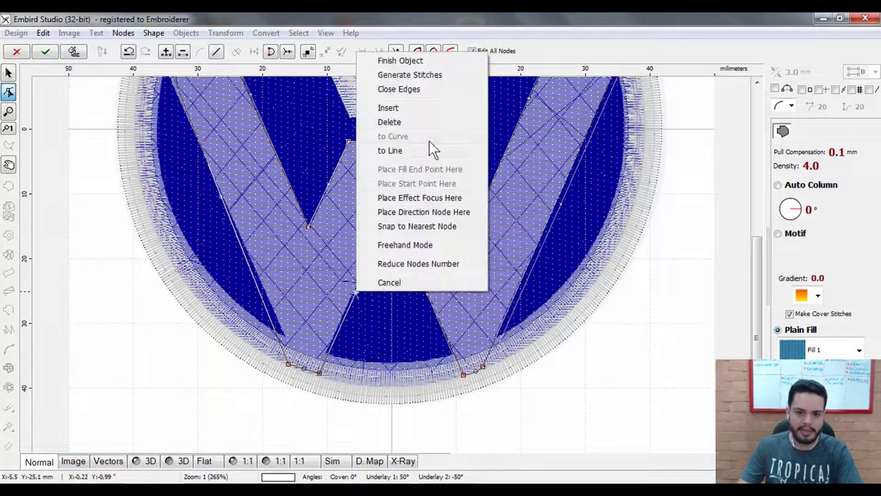
left_click(411, 150)
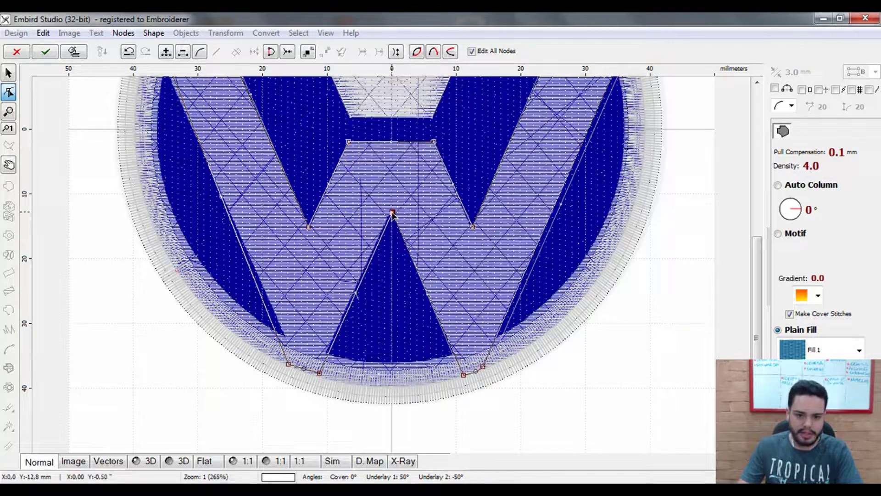
left_click_drag(393, 213, 390, 211)
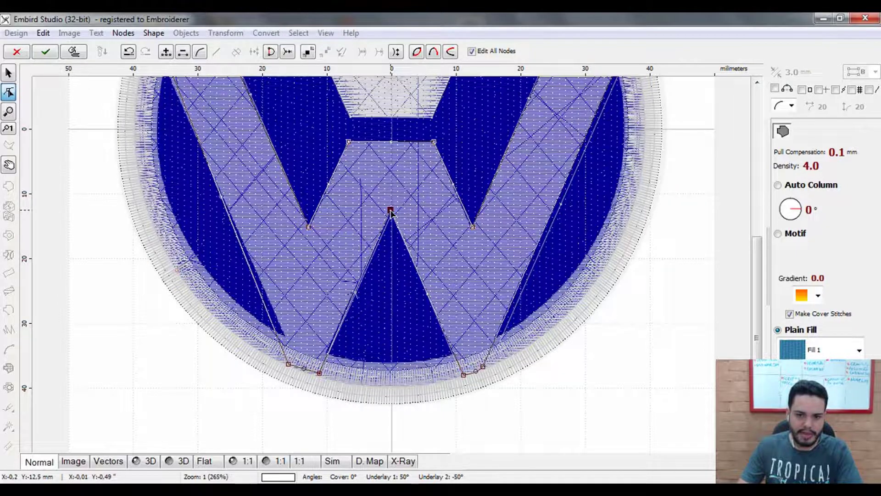
left_click(317, 375)
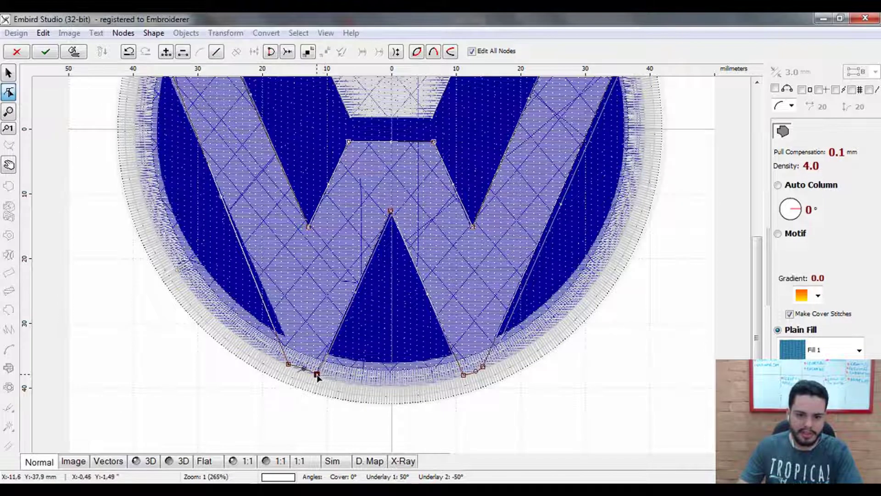
Straighten the W's left outer edge, fit the left foot's outer corner to it inside the ring, and finish the object
left_click_drag(290, 365, 299, 363)
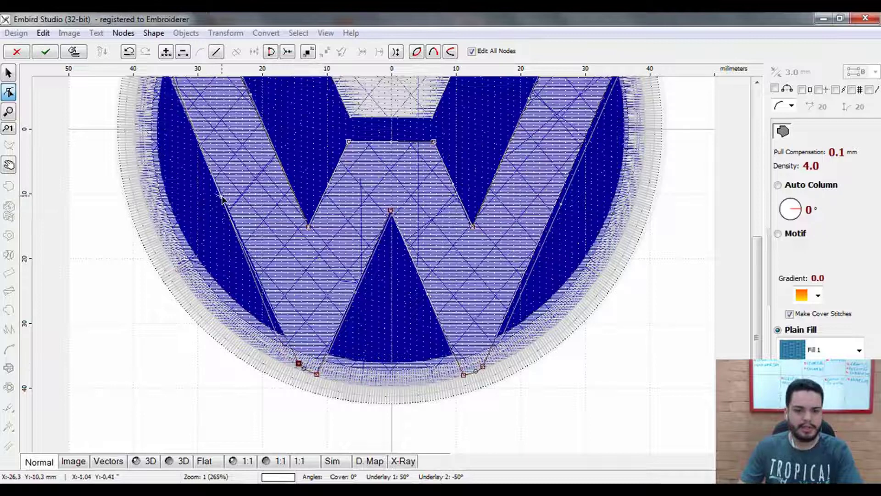
right_click(221, 199)
left_click(270, 288)
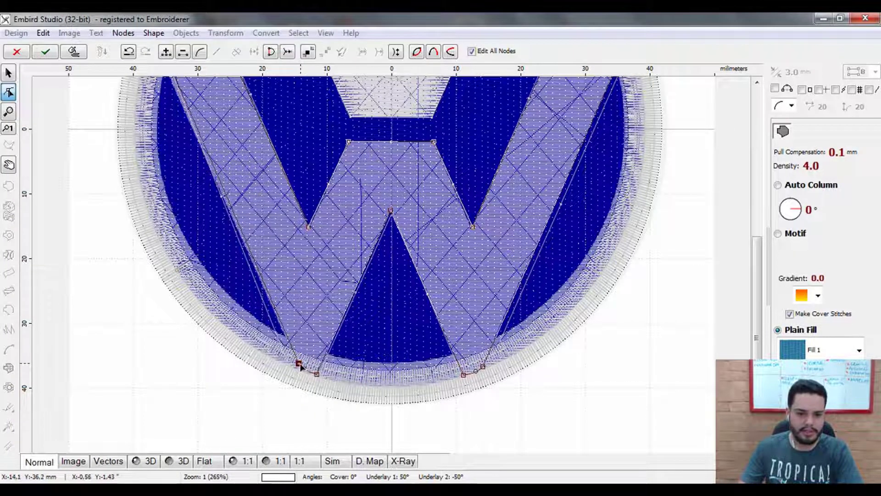
mouse_move(301, 366)
left_mouse_down()
mouse_move(289, 362)
mouse_move(288, 374)
mouse_move(311, 373)
mouse_move(296, 360)
left_mouse_up()
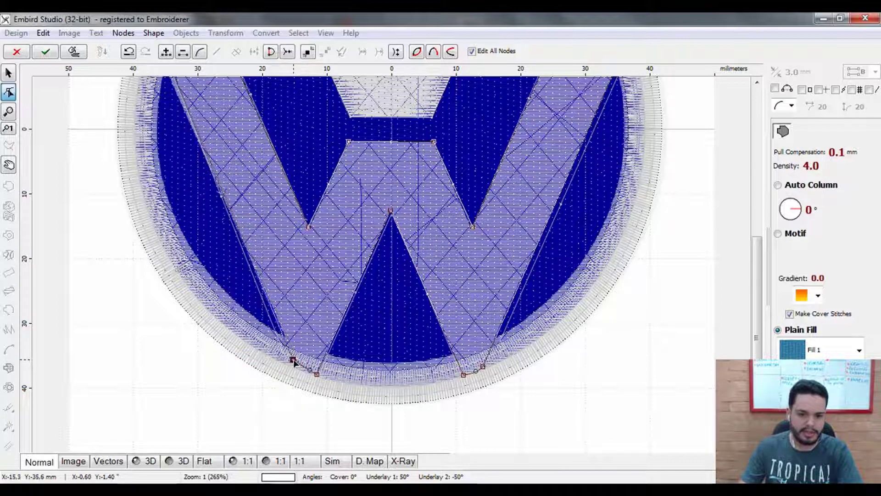
scroll(232, 168, "down", 1)
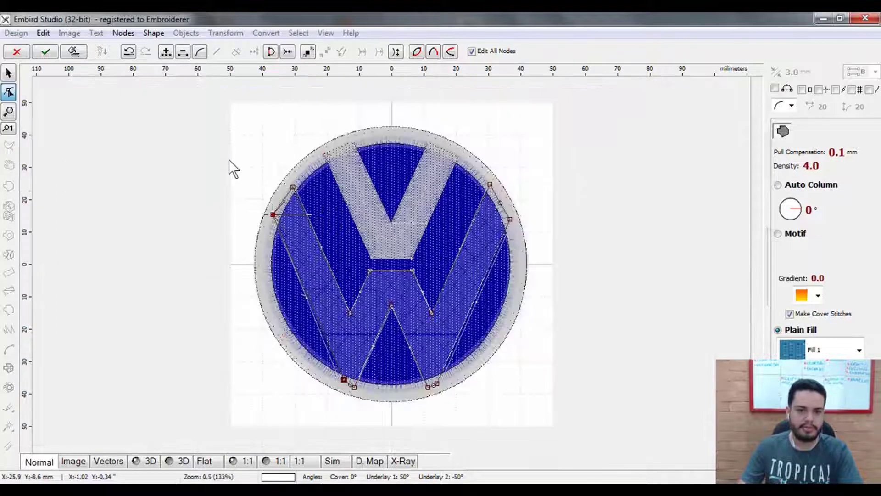
scroll(299, 217, "up", 1)
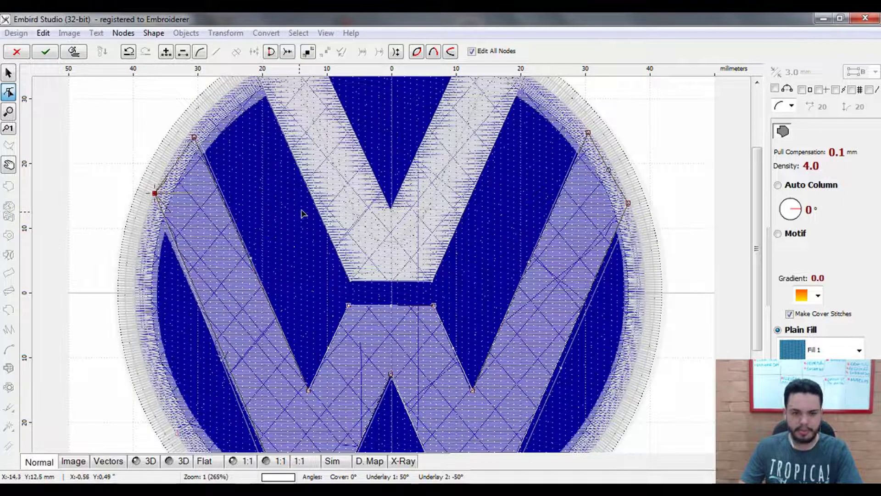
left_click(82, 50)
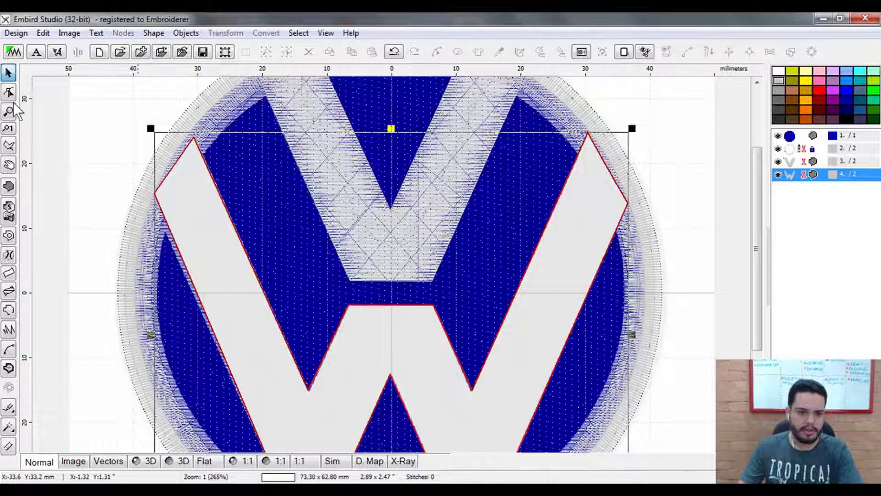
Lower the W's left outer tip slightly along the ring and generate the W's stitches
left_click(8, 94)
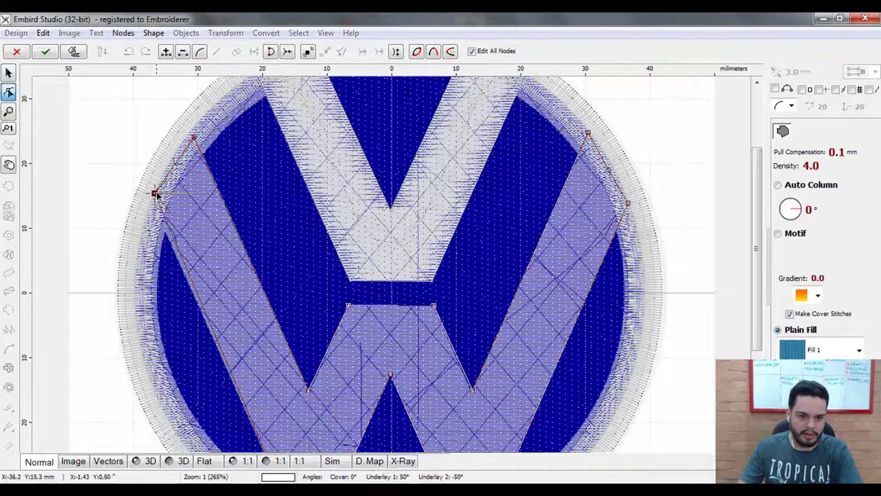
mouse_move(150, 203)
left_mouse_down()
mouse_move(142, 203)
mouse_move(154, 207)
left_mouse_up()
left_click(156, 206)
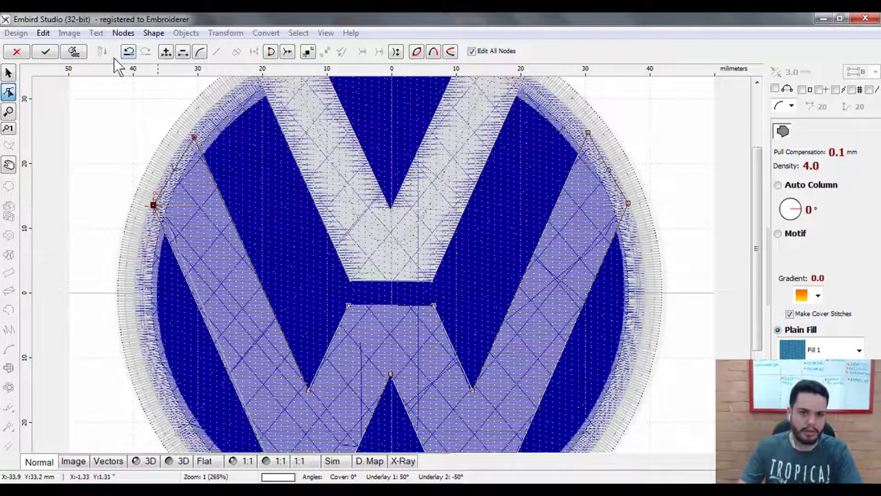
left_click(76, 52)
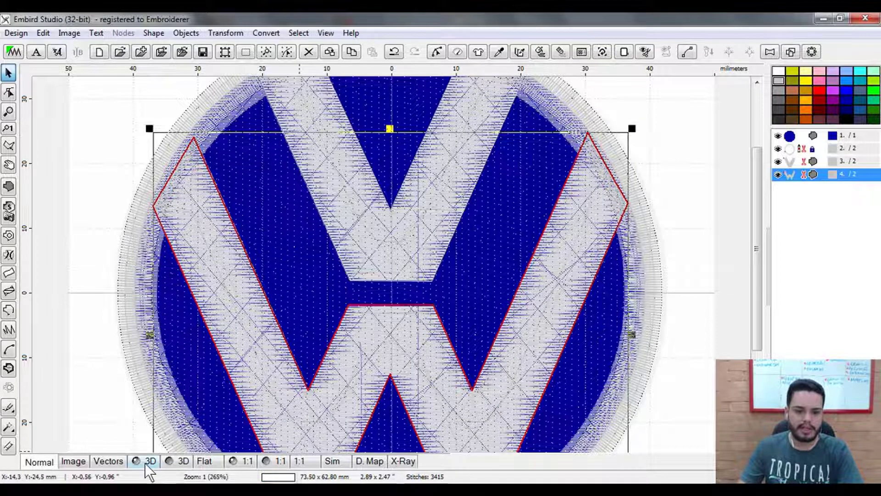
Inspect the whole logo in the 3D stitch views with nothing selected
left_click(146, 463)
left_click(182, 461)
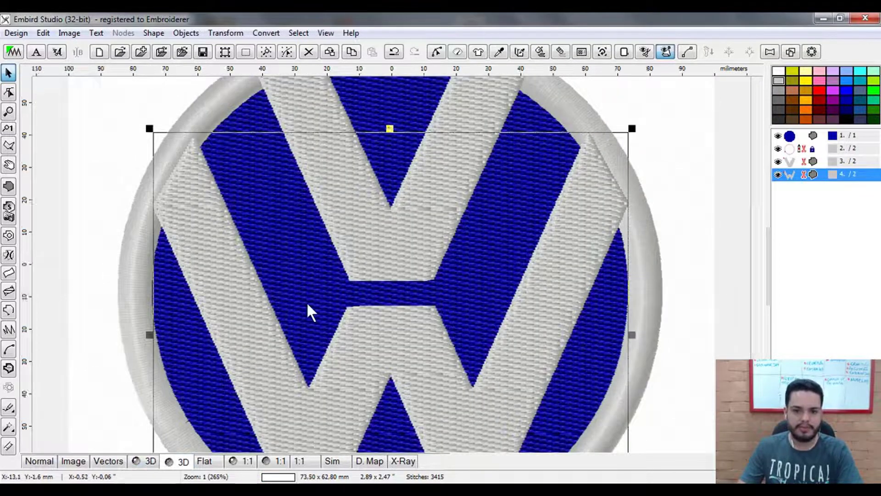
key("minus")
key("minus")
left_click(509, 243)
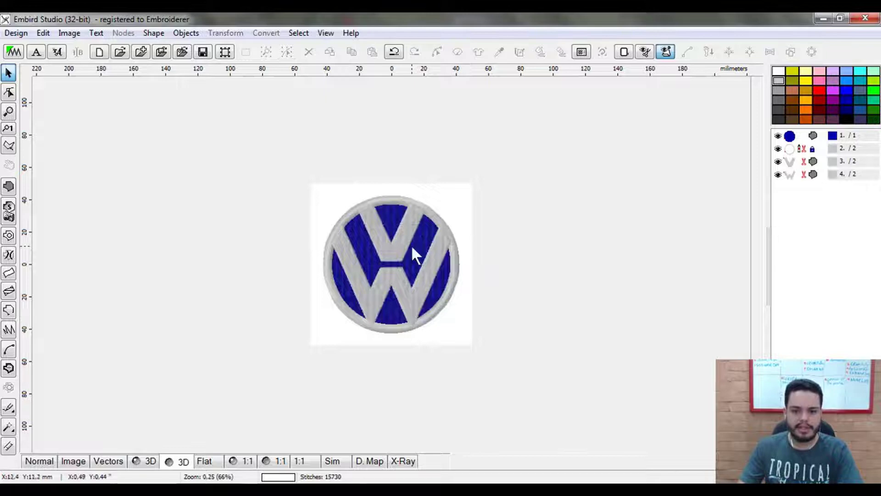
key("plus")
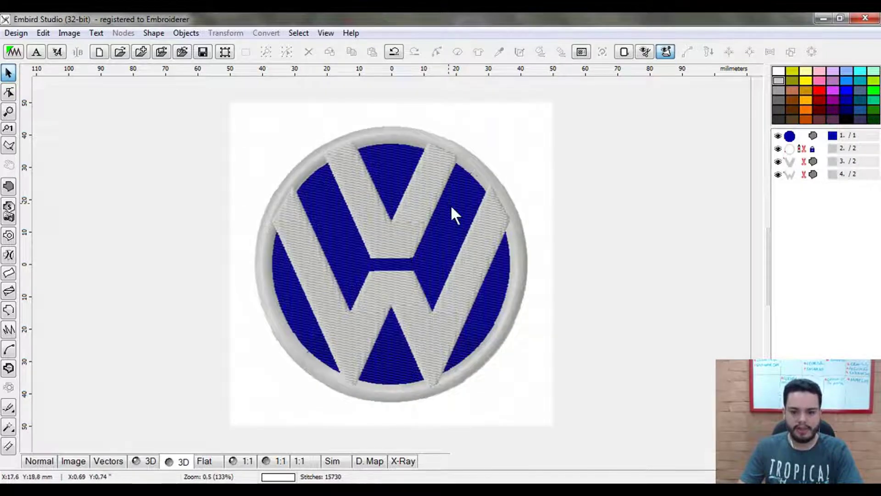
Switch to the Notepad checklist, append "OK" to "2 - REDESENHAR A IMAGEM" and minimize the note
key("alt+Tab")
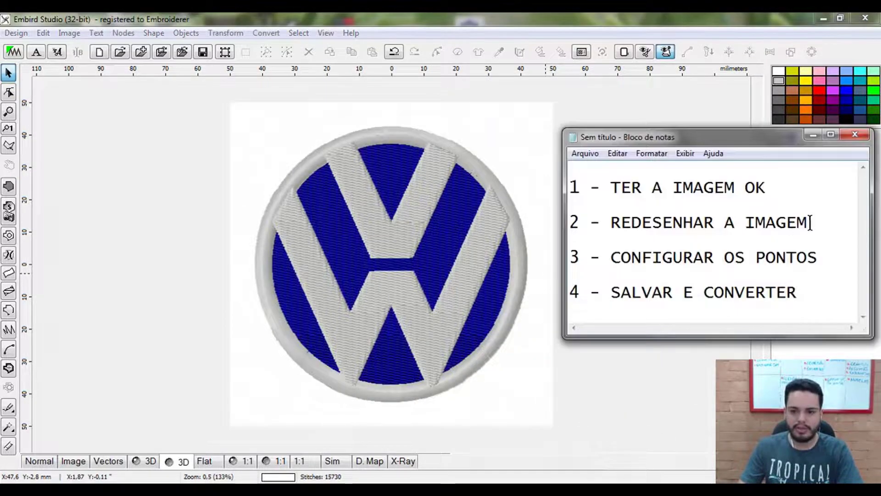
type("OK")
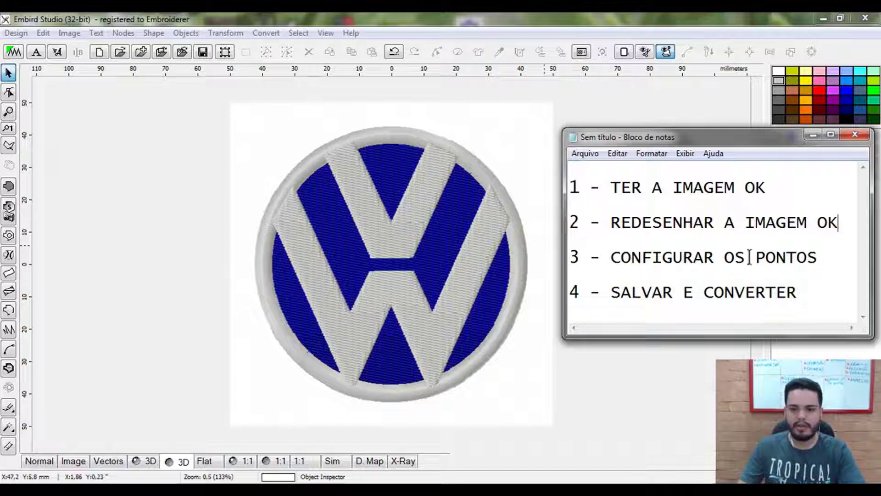
left_click(811, 136)
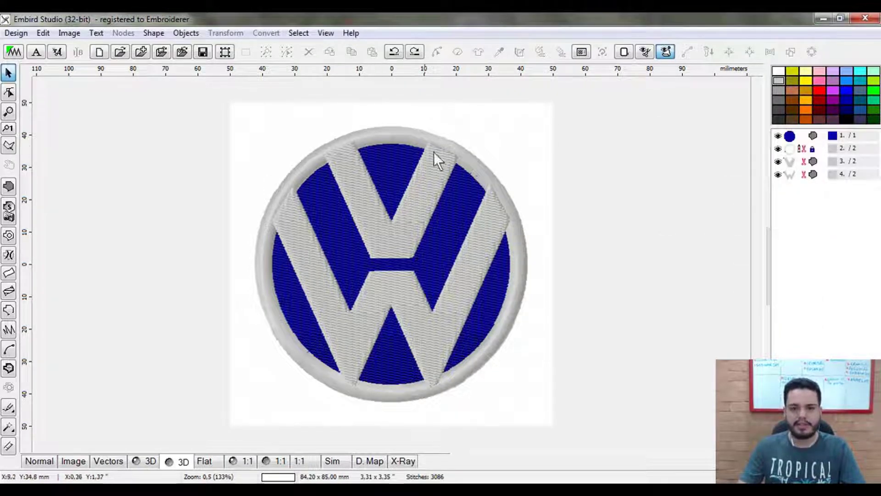
Move the satin ring after the W in the object order so it stitches over the letters' ends
right_click(792, 150)
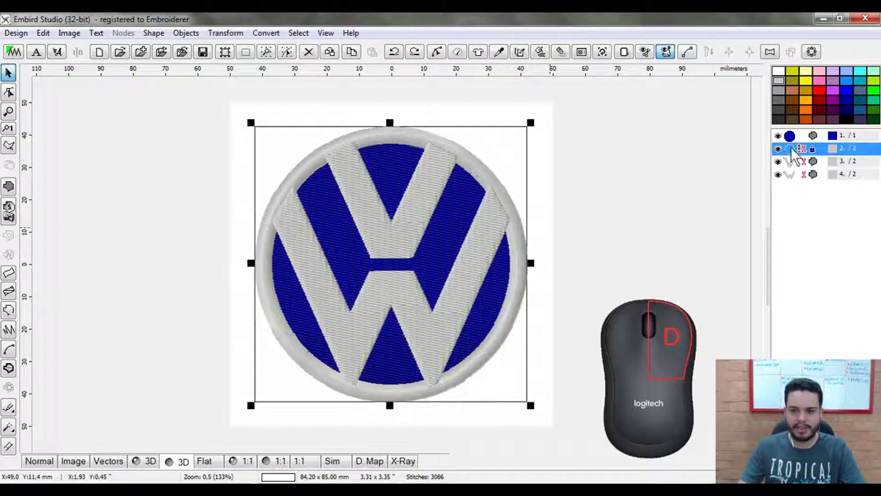
right_click(788, 179)
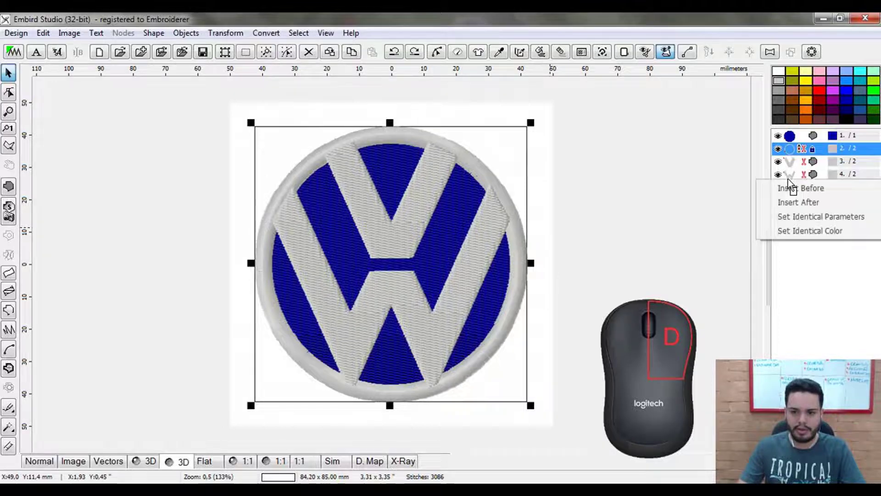
left_click(811, 203)
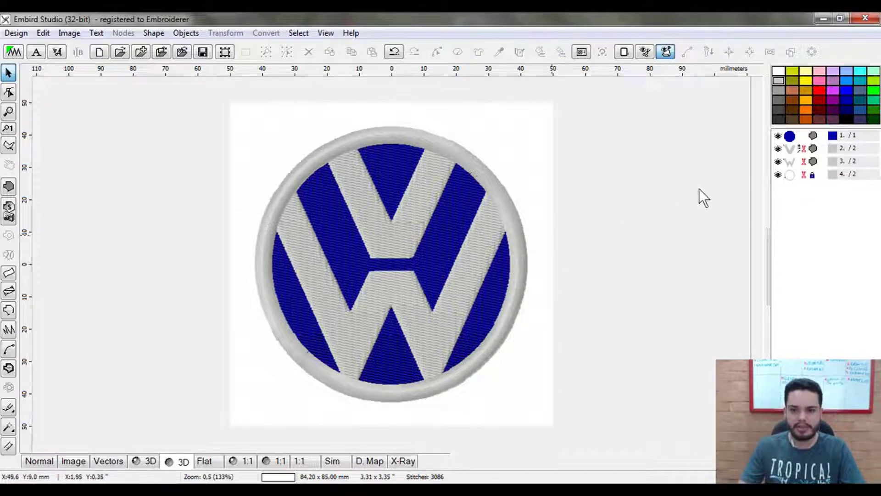
Open the blue circle's parameters and set its pull compensation to 0.4 mm
left_click(791, 136)
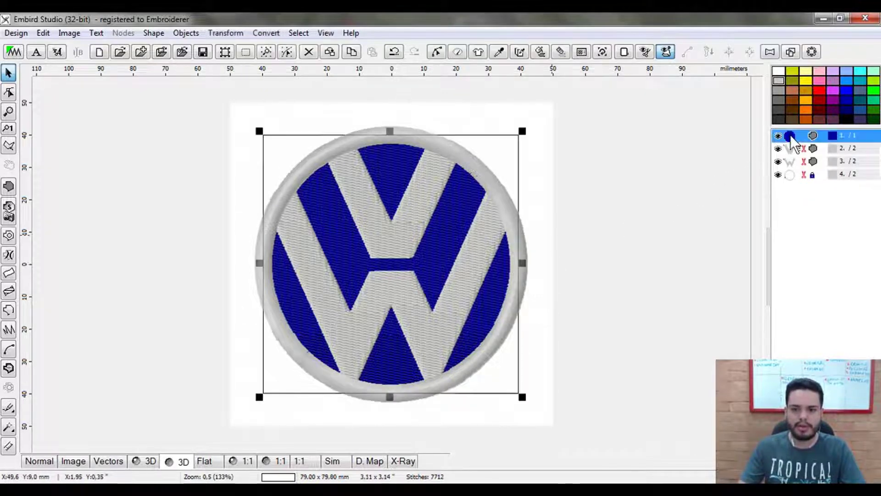
right_click(790, 135)
left_click(788, 142)
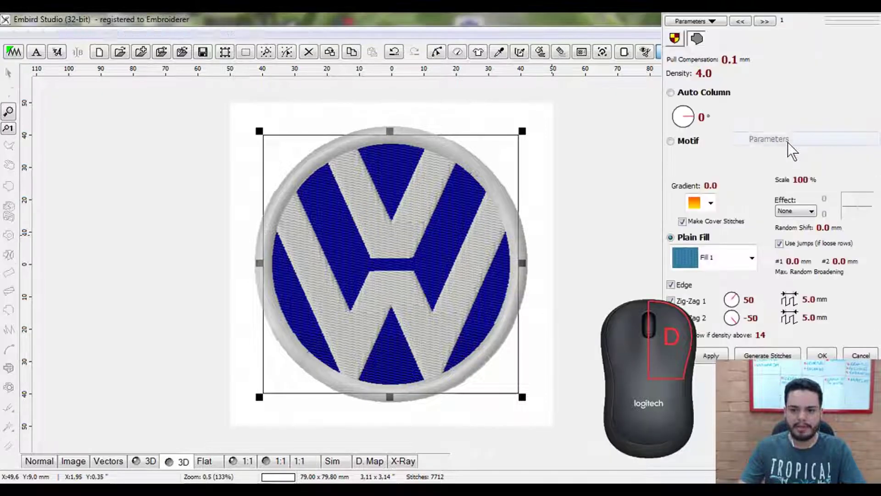
left_click(670, 60)
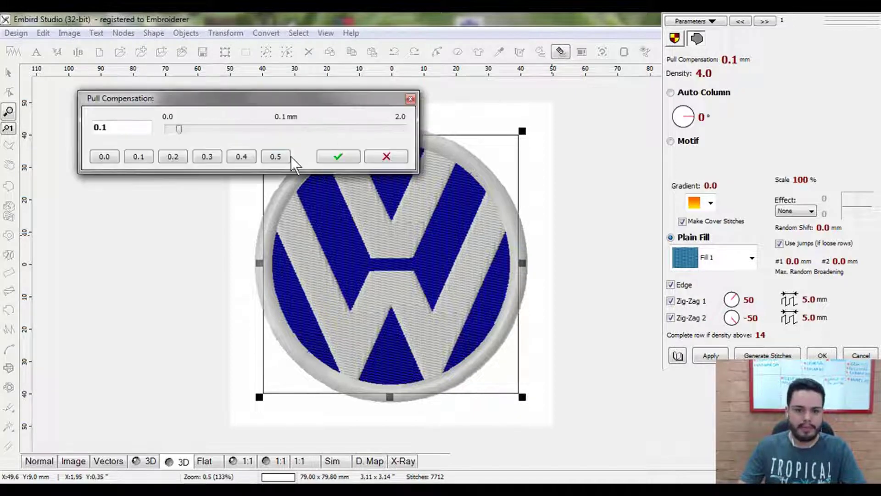
left_click(242, 156)
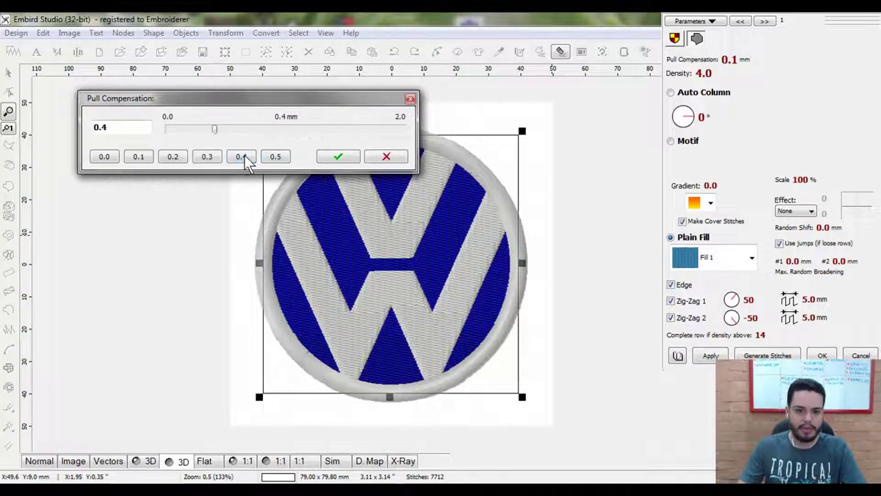
left_click(343, 158)
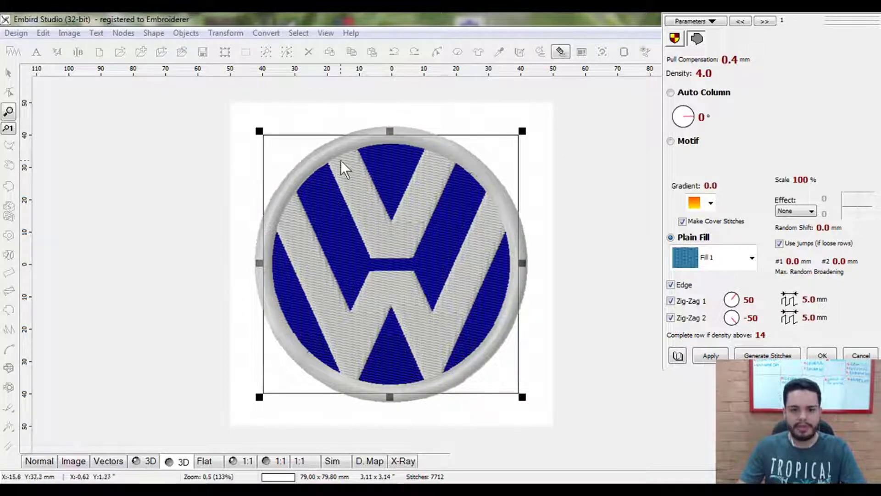
Try a density of 1.0 on the blue circle's fill and apply it to the design
left_click(677, 73)
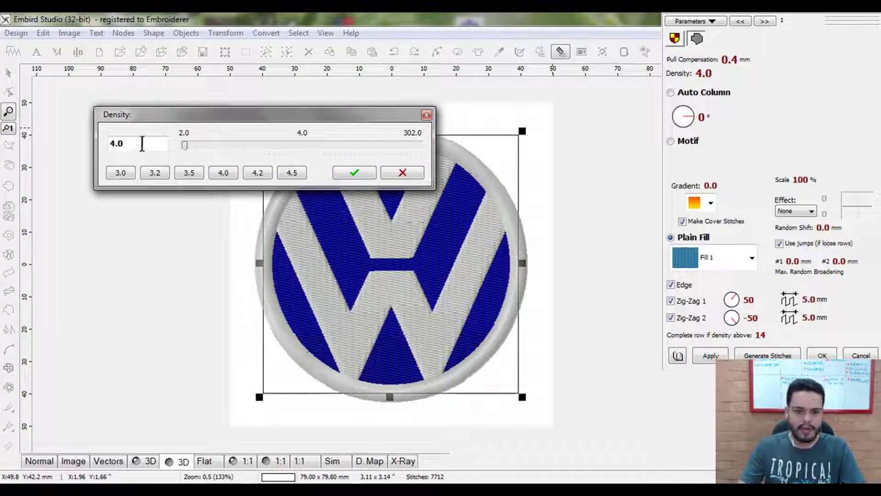
left_click_drag(141, 144, 100, 147)
type("1.0")
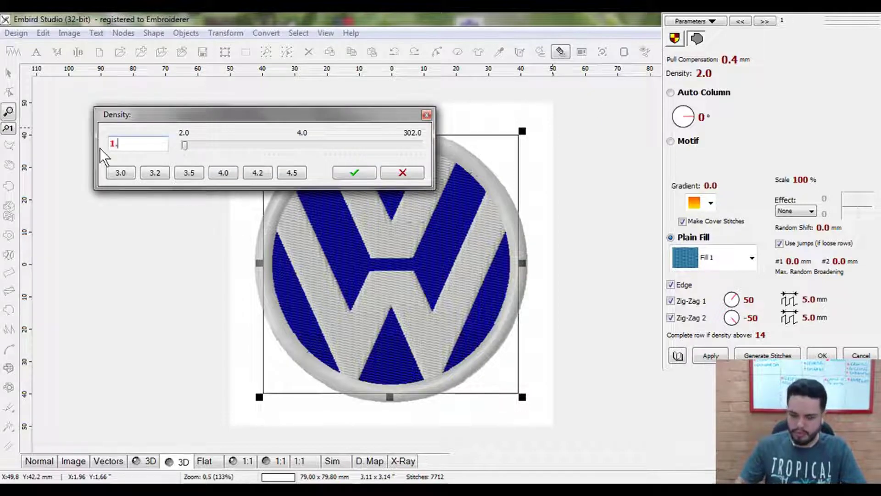
left_click(354, 173)
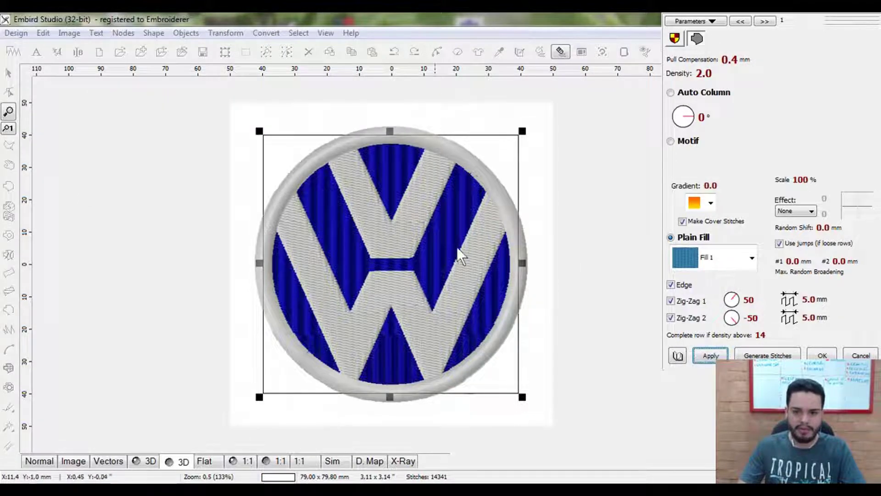
Set the blue circle's fill density to 10.0 and apply it to preview very loose stitching
left_click(675, 75)
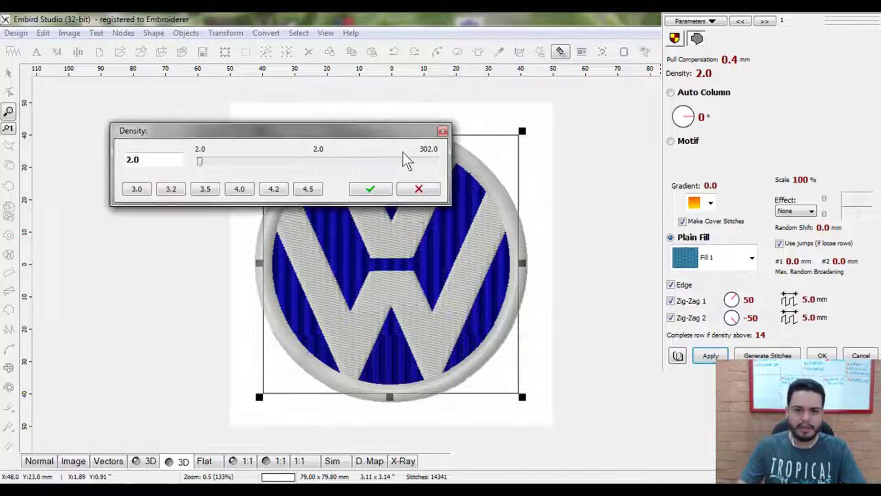
left_click(230, 168)
left_click_drag(230, 168, 273, 170)
left_click_drag(157, 159, 72, 160)
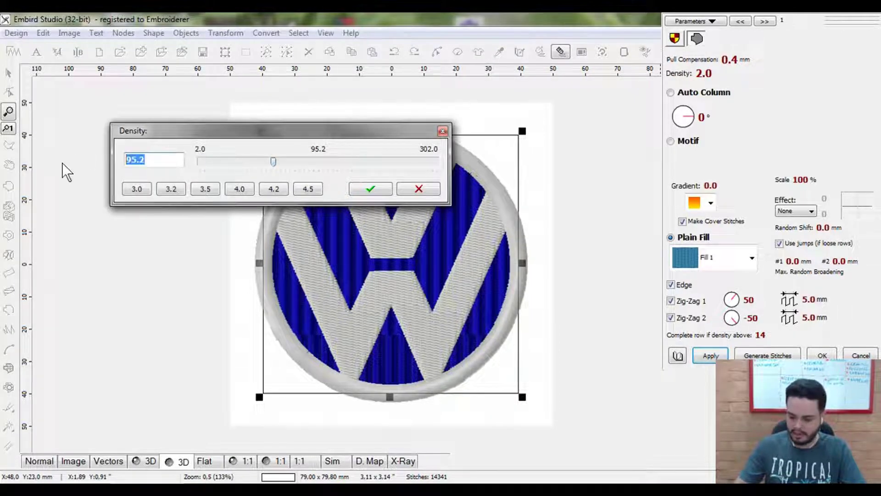
type("10.")
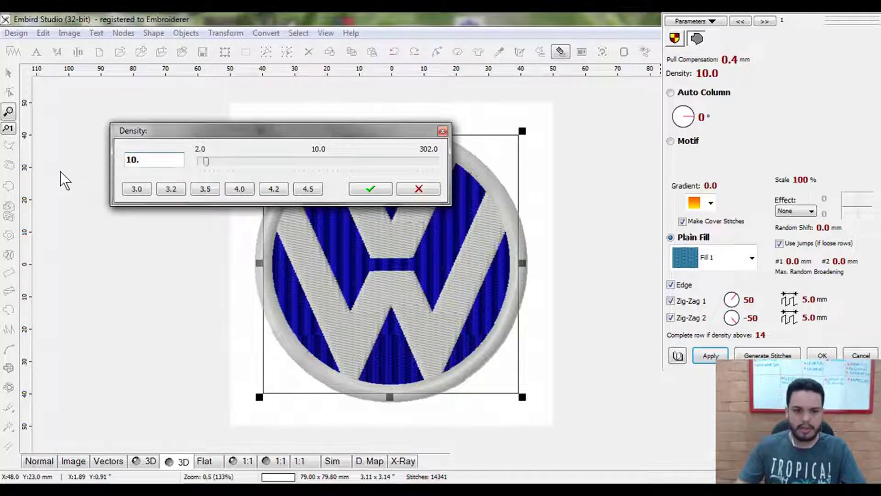
type("0")
left_click(383, 187)
left_click(712, 355)
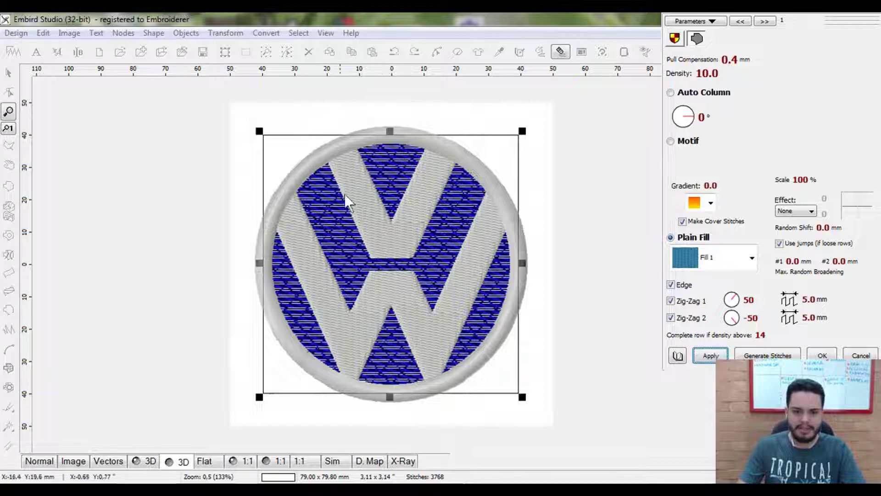
Return the blue circle's fill density to 4.0 and apply it
left_click(680, 75)
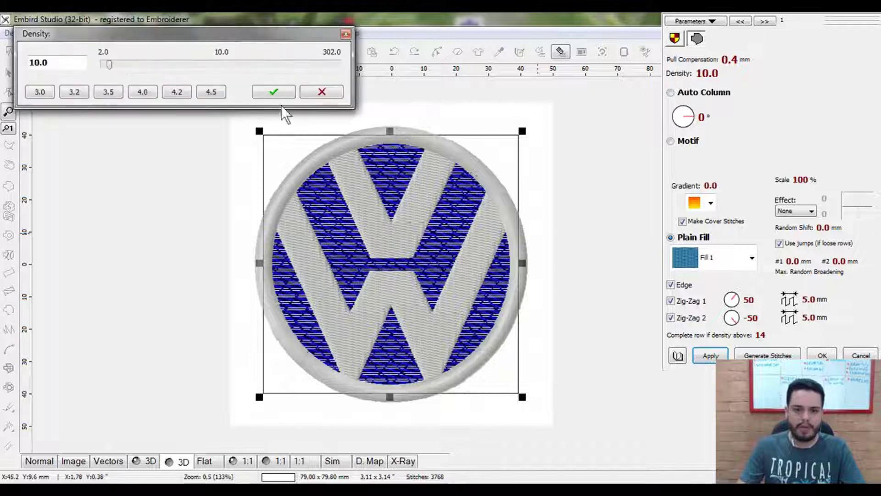
left_click(149, 92)
left_click(277, 95)
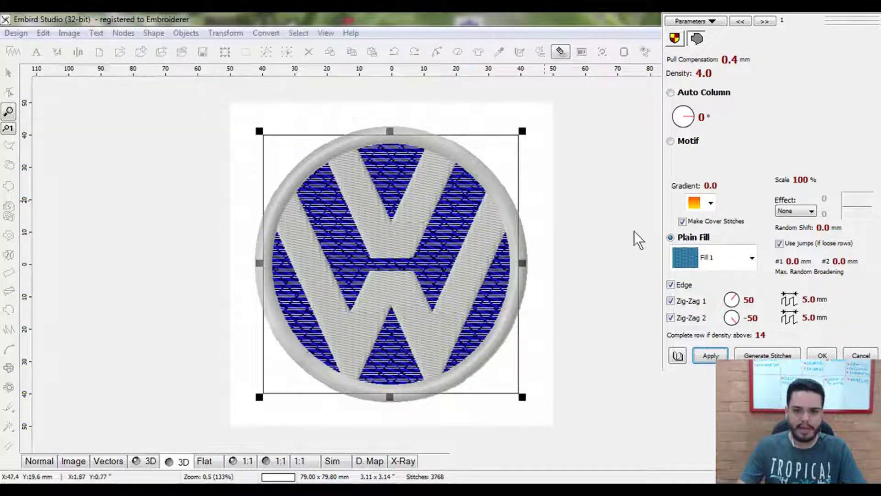
left_click(710, 356)
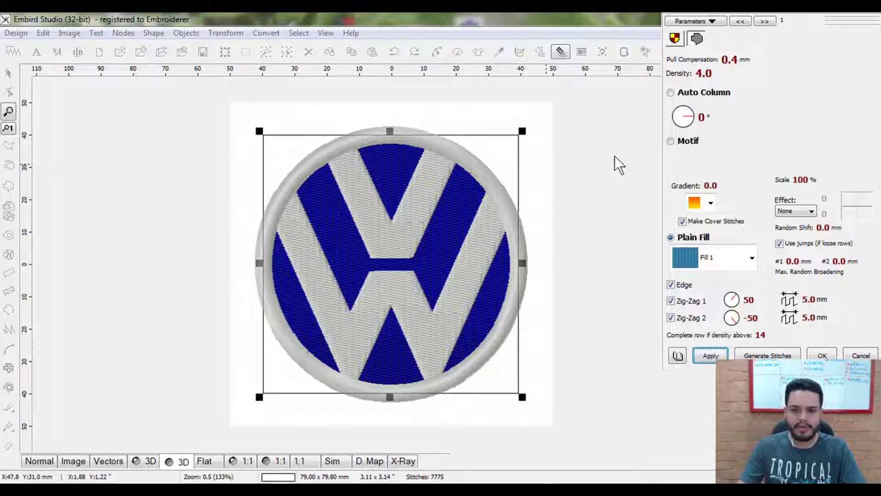
Set the blue circle's stitch angle to 90° with both Zig-Zag underlays enabled, then apply and accept the parameters
mouse_move(688, 117)
left_mouse_down()
mouse_move(680, 105)
mouse_move(678, 116)
mouse_move(687, 111)
left_mouse_up()
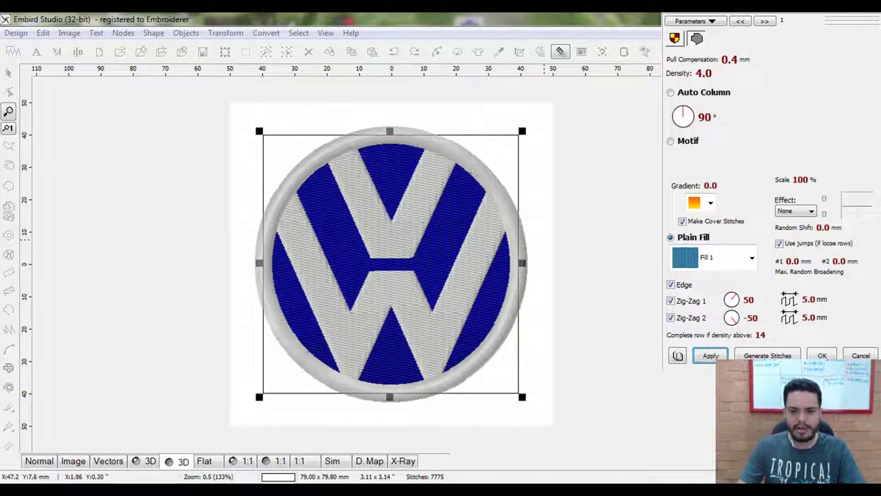
left_click(719, 352)
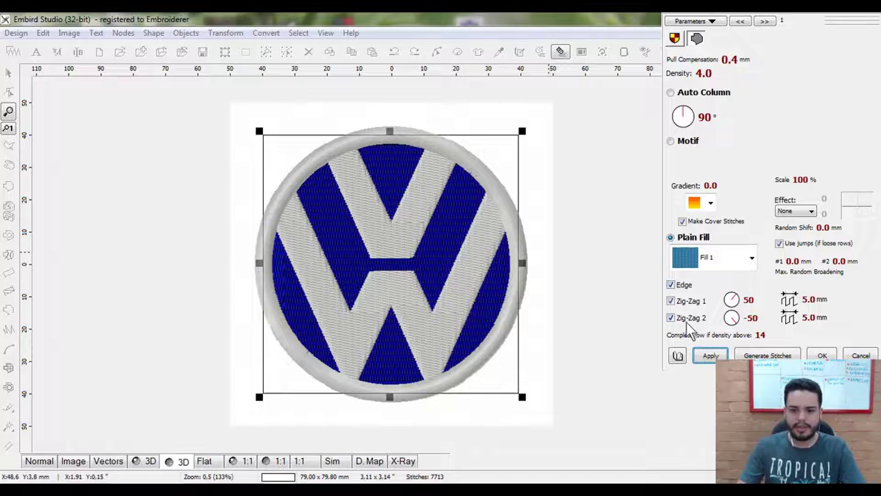
left_click(671, 300)
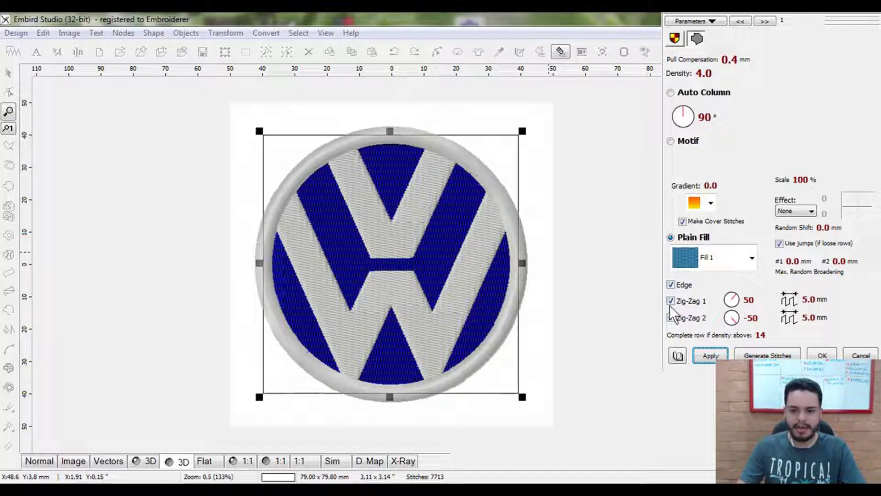
left_click(673, 301)
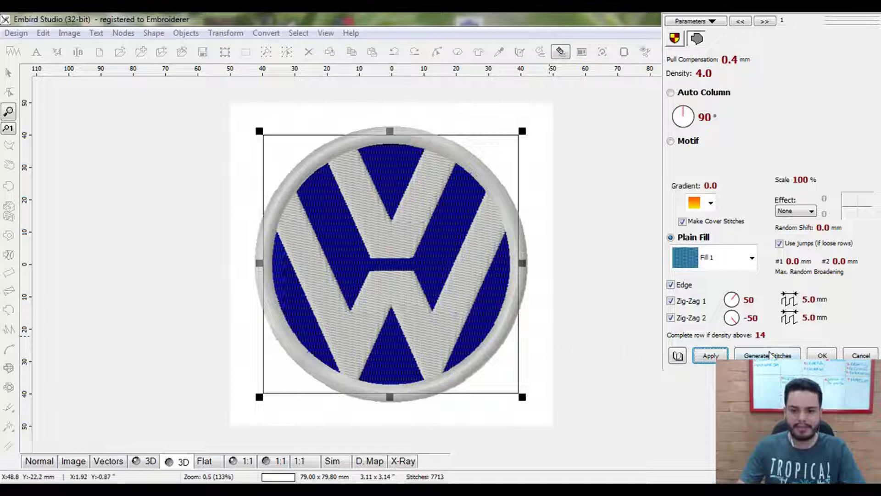
left_click(712, 356)
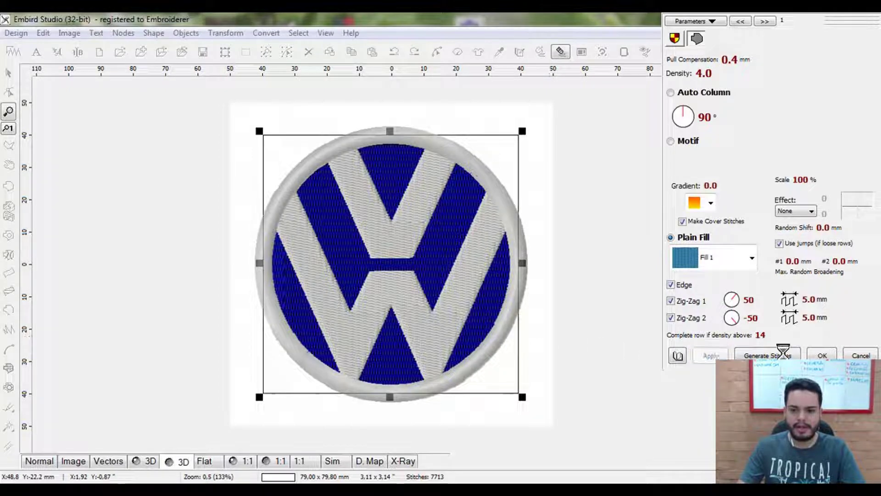
left_click(825, 354)
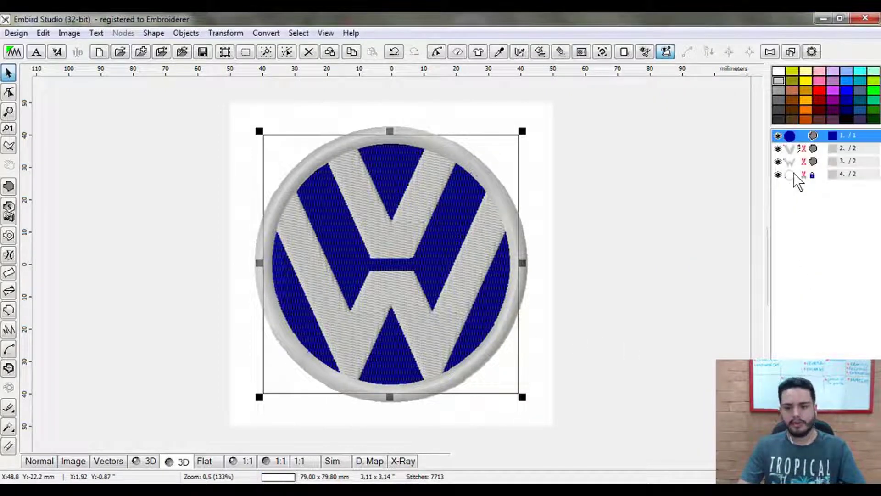
Set the density of the V and W together to 3.5, then apply and accept the parameters
left_click(792, 148)
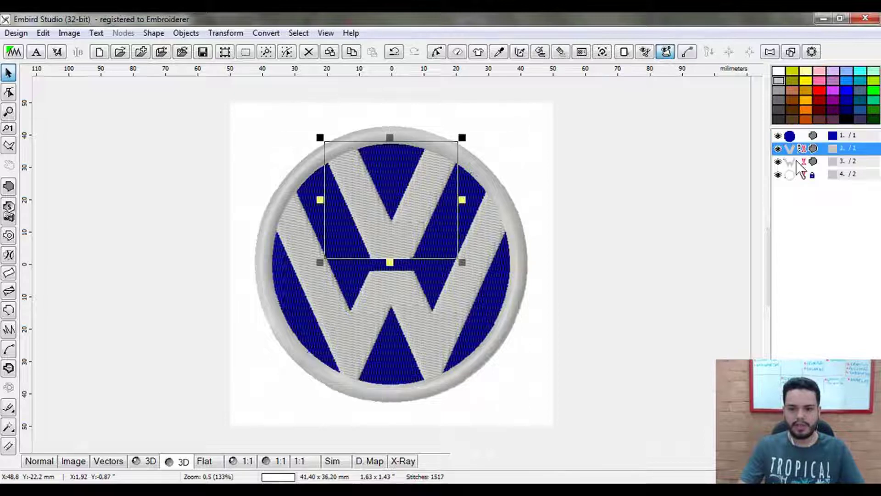
left_click(791, 160, "shift")
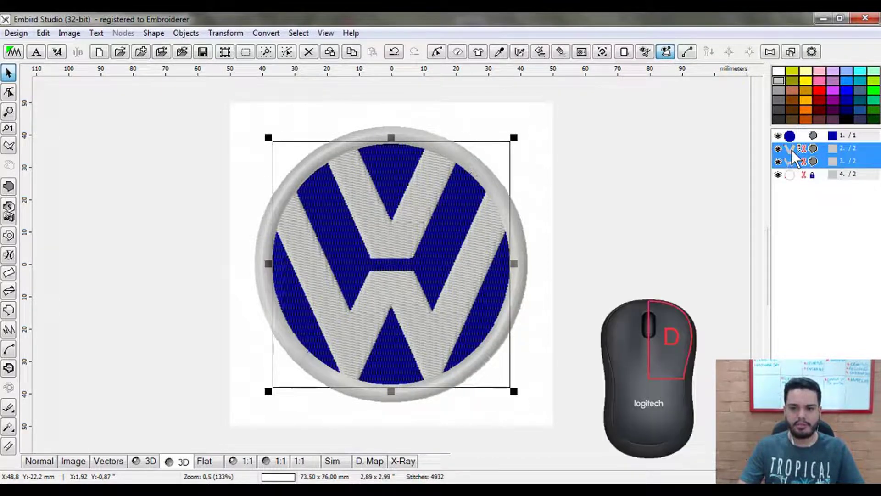
right_click(791, 150)
left_click(792, 143)
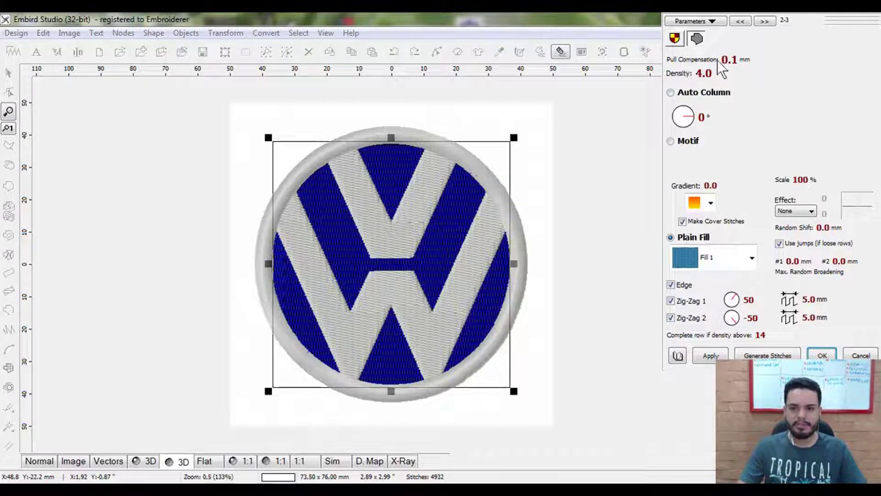
left_click(675, 75)
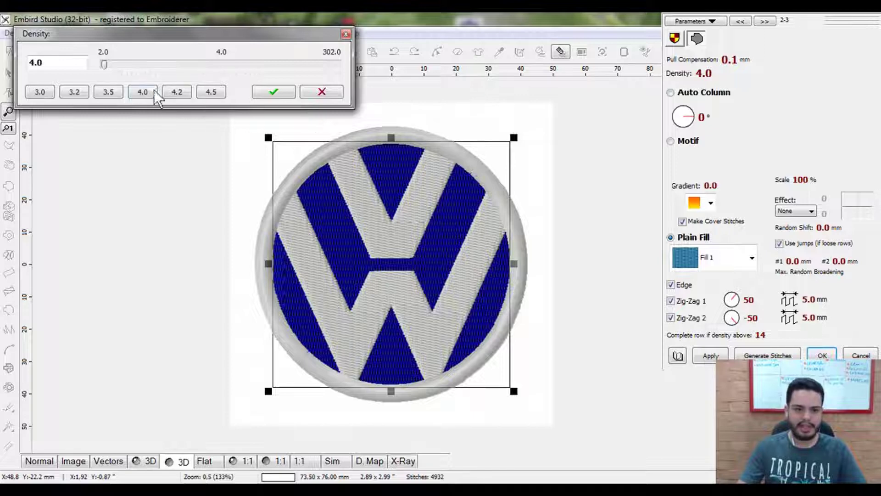
left_click(109, 94)
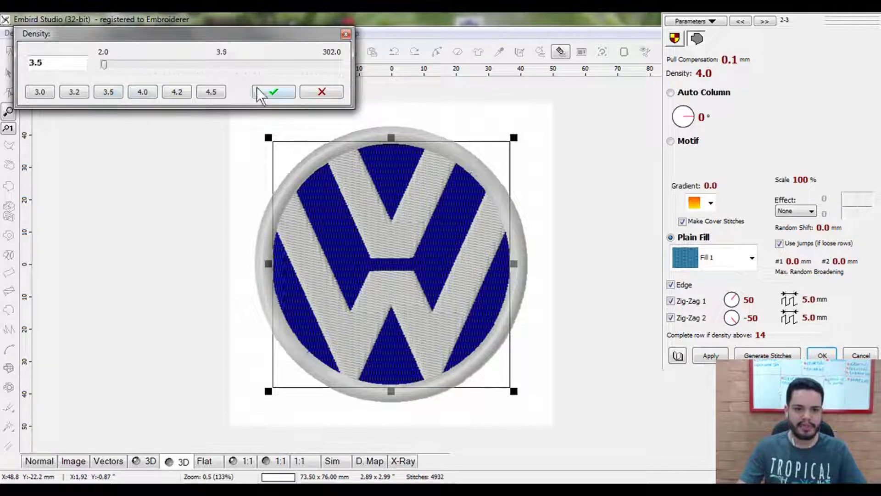
left_click(272, 92)
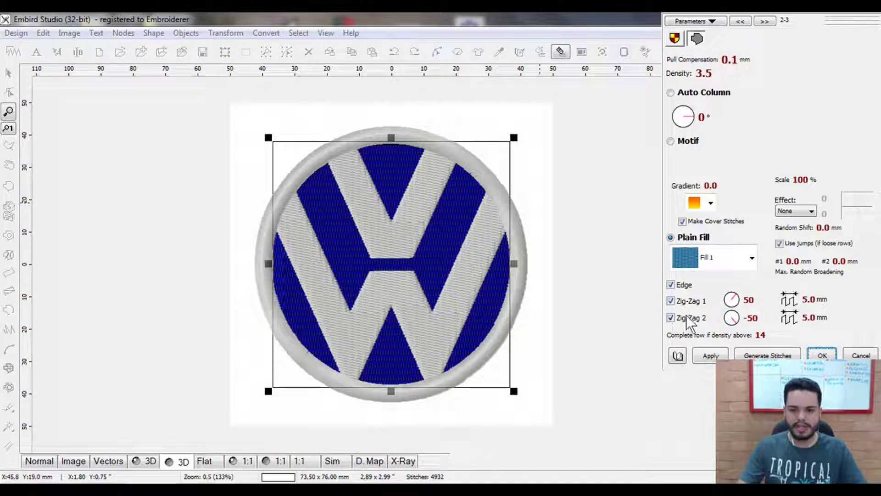
left_click(712, 354)
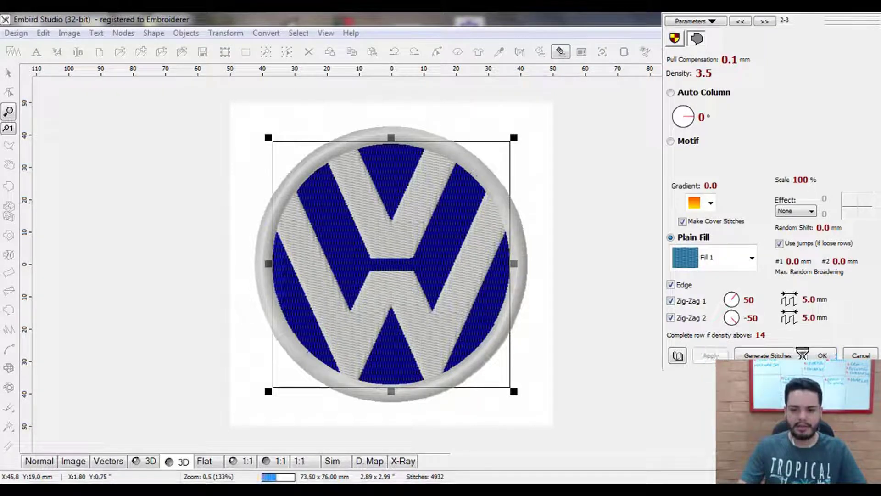
left_click(822, 355)
Set the satin stitch density of the outer ring, the fourth object, to 3.5
left_click(787, 175)
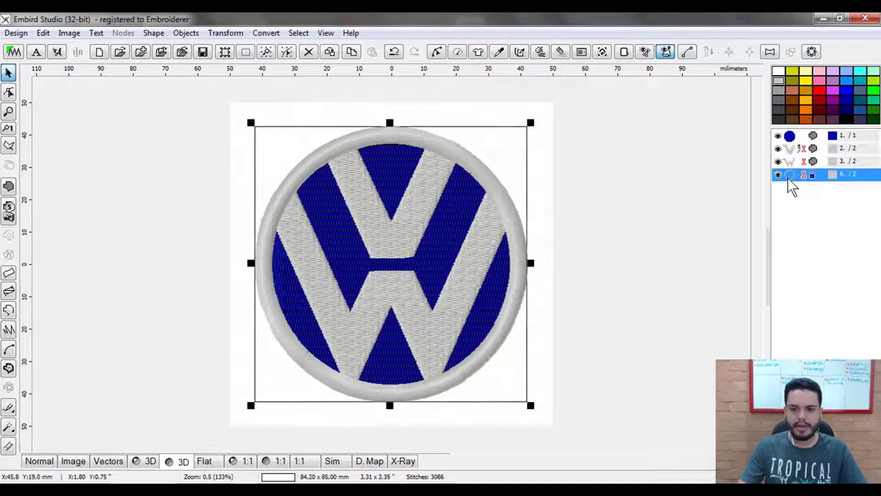
right_click(788, 178)
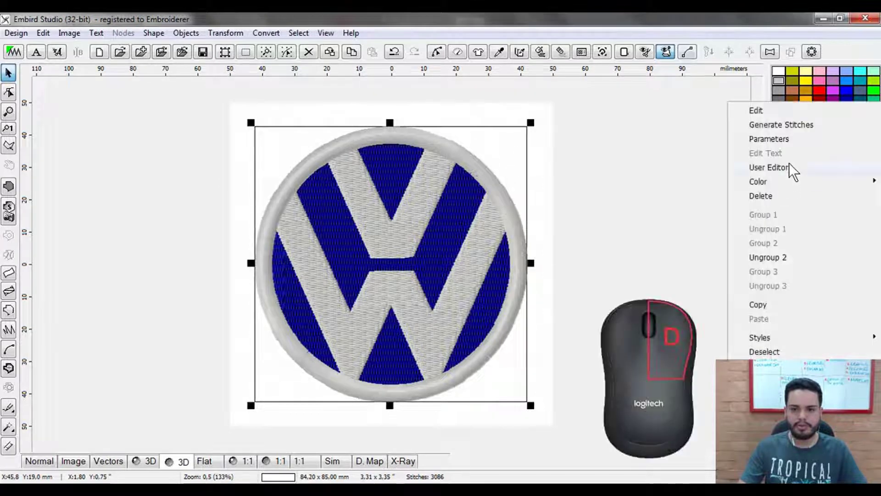
left_click(783, 138)
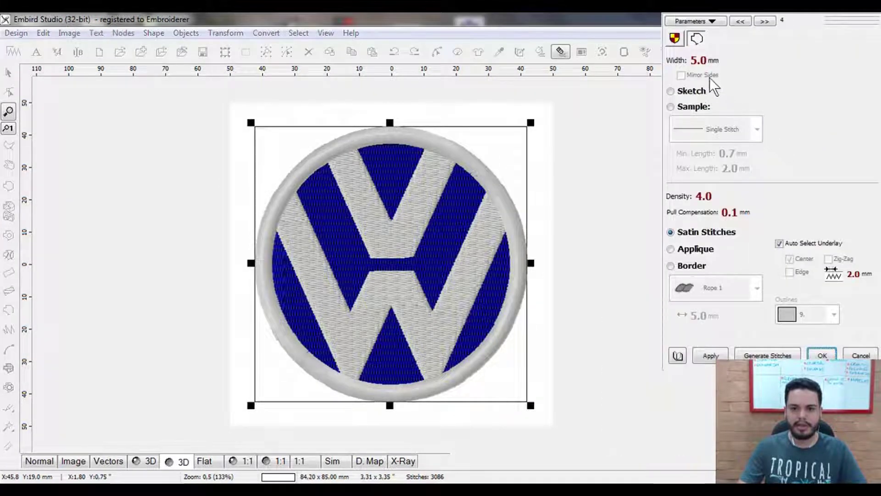
left_click(682, 196)
left_click(130, 109)
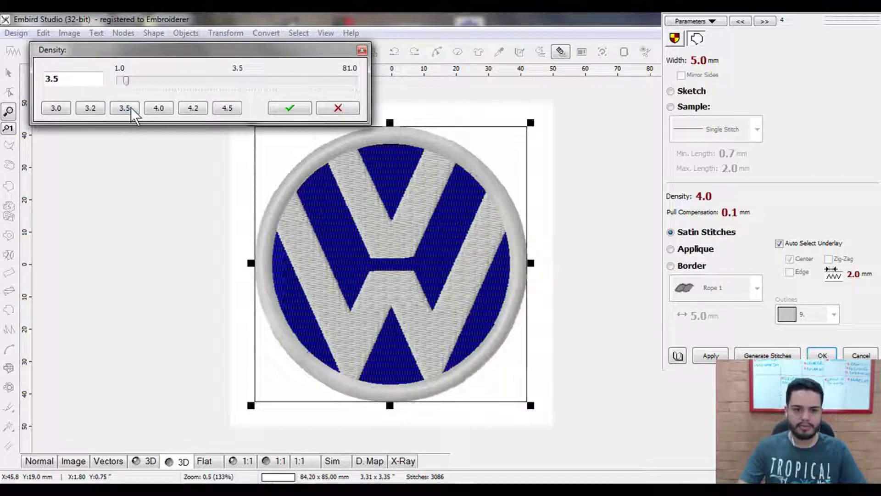
left_click(290, 110)
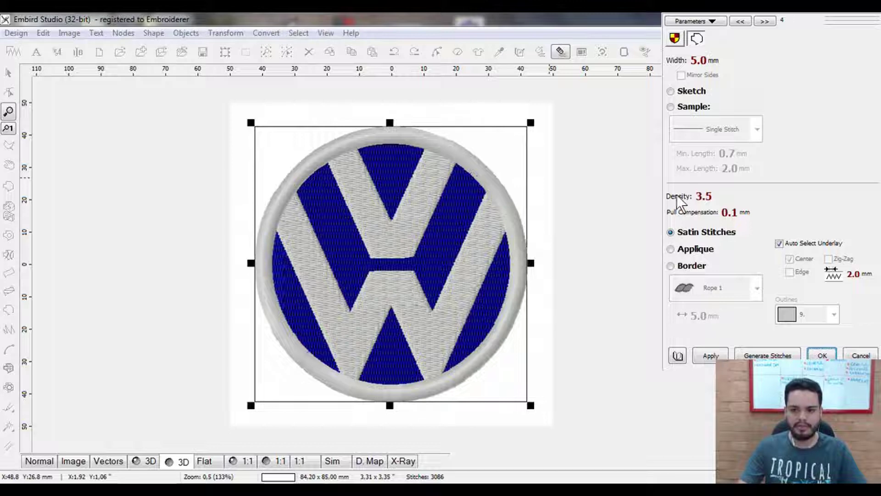
Turn off automatic underlay for the outer ring, leave only Zig-Zag underlay enabled, and apply and accept the parameters
left_click(780, 243)
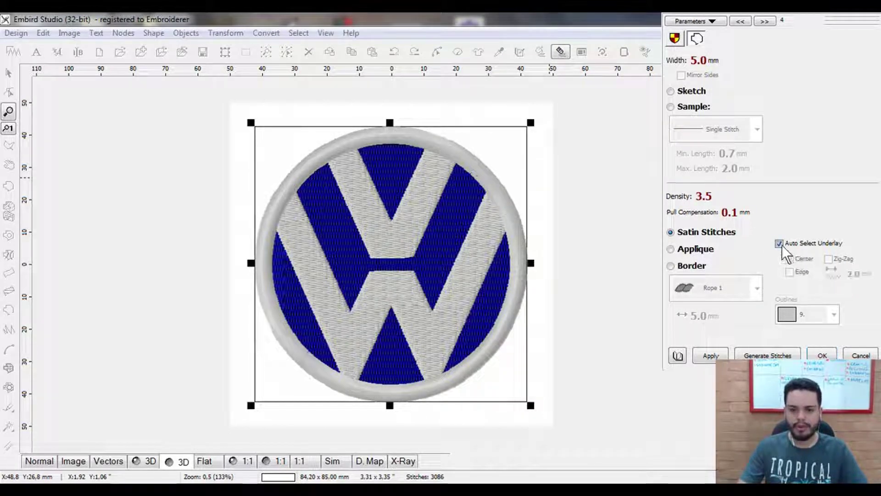
left_click(828, 259)
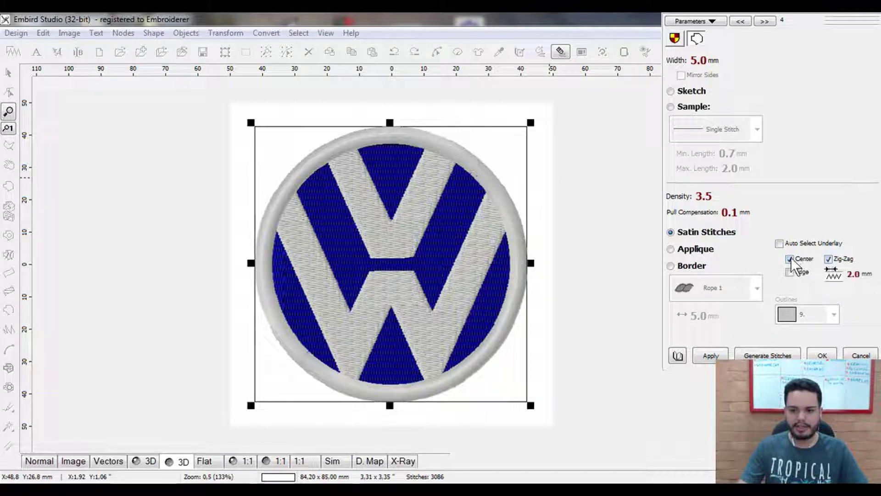
left_click(721, 357)
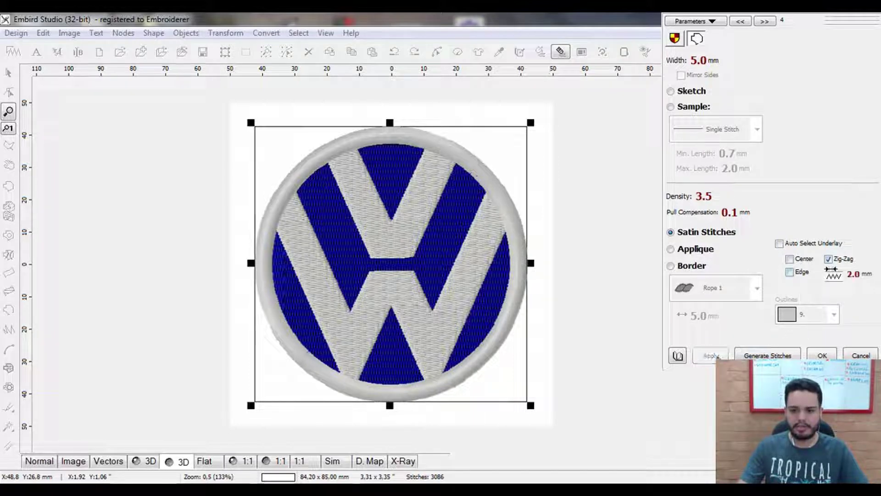
left_click(822, 357)
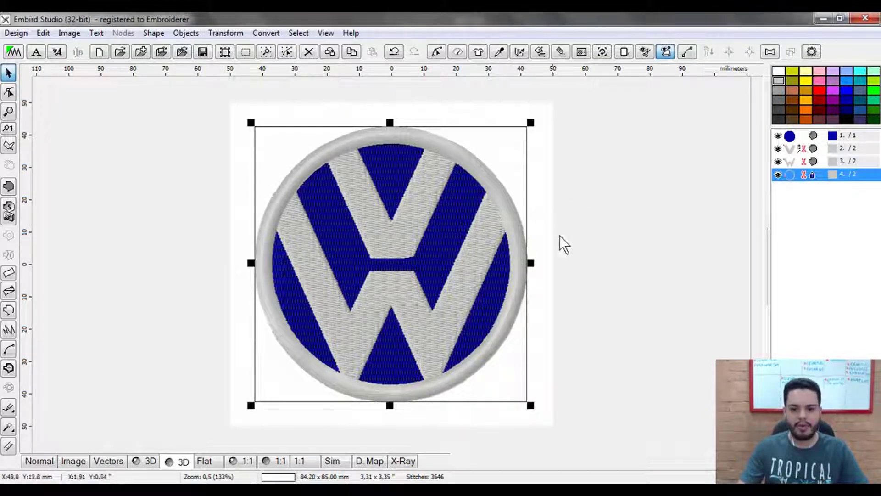
Switch to the Notepad checklist, add OK after "3 - CONFIGURAR OS PONTOS", and return to Embird Studio
key("alt+Tab")
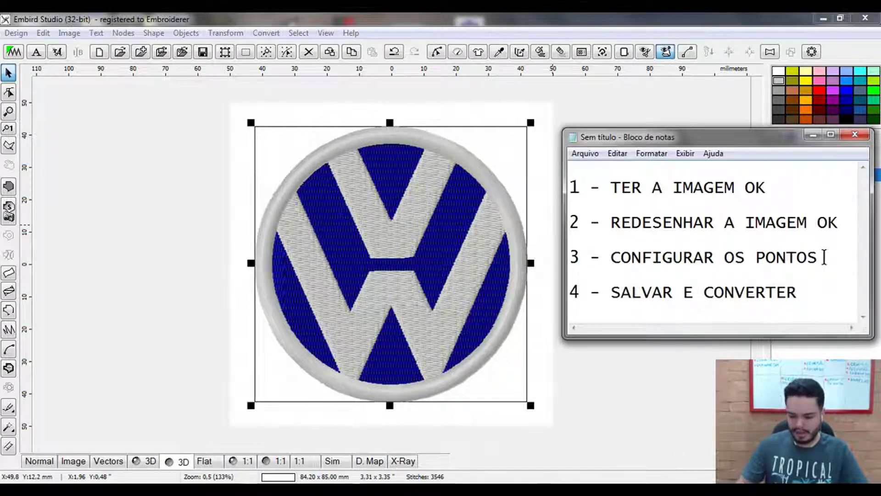
type("OK")
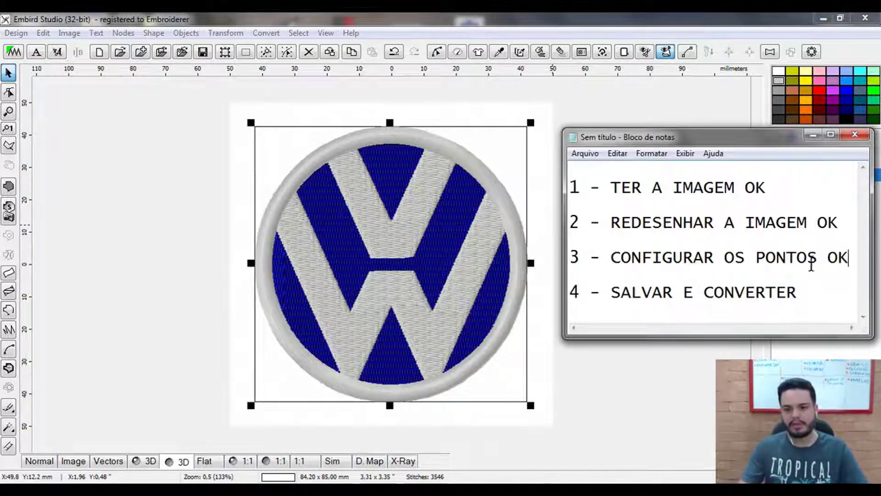
key("alt+Tab")
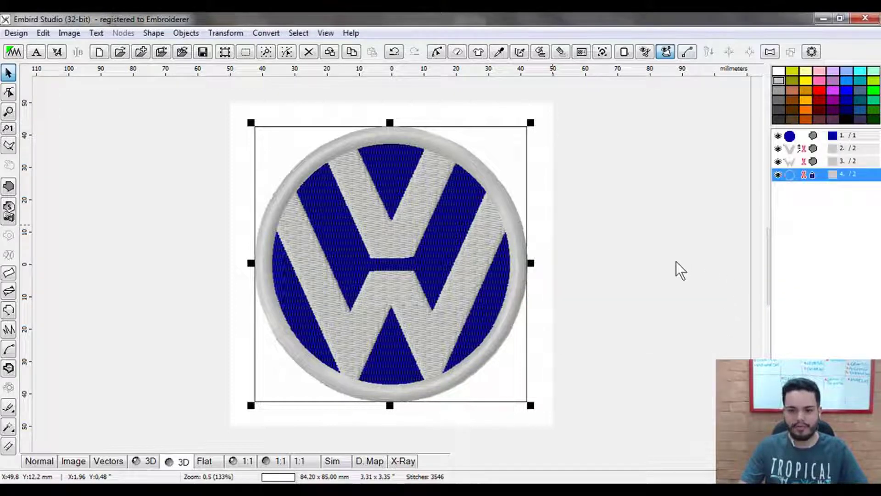
left_click(266, 172)
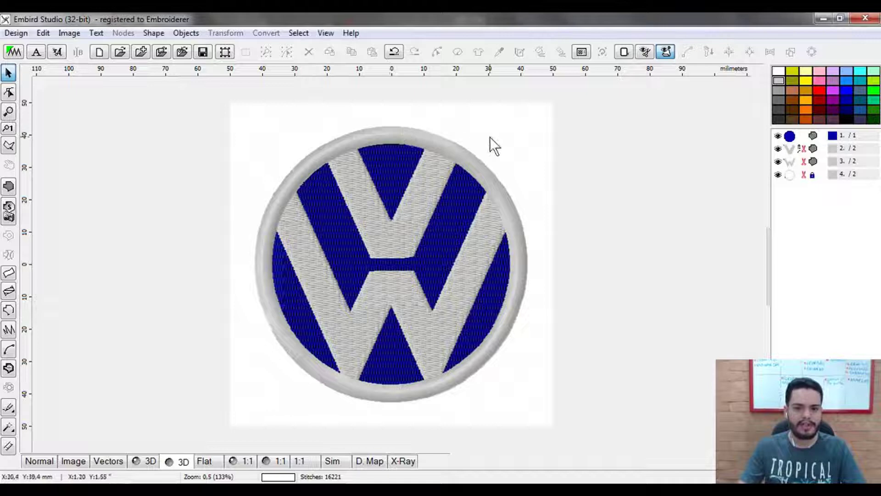
scroll(297, 191, "up", 1)
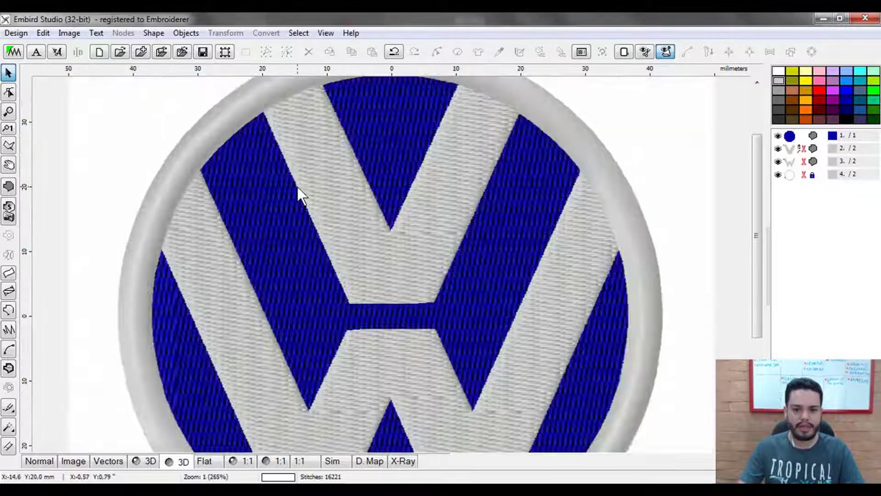
scroll(299, 193, "down", 1)
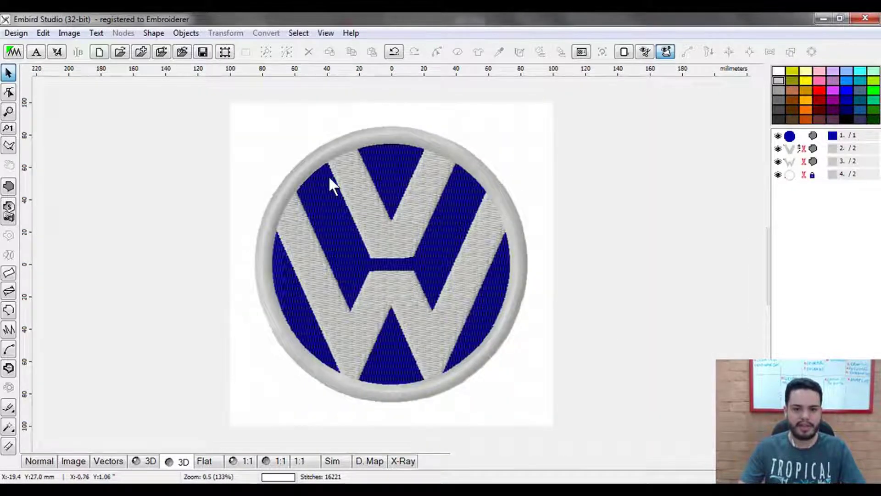
scroll(330, 180, "down", 1)
scroll(389, 257, "up", 1)
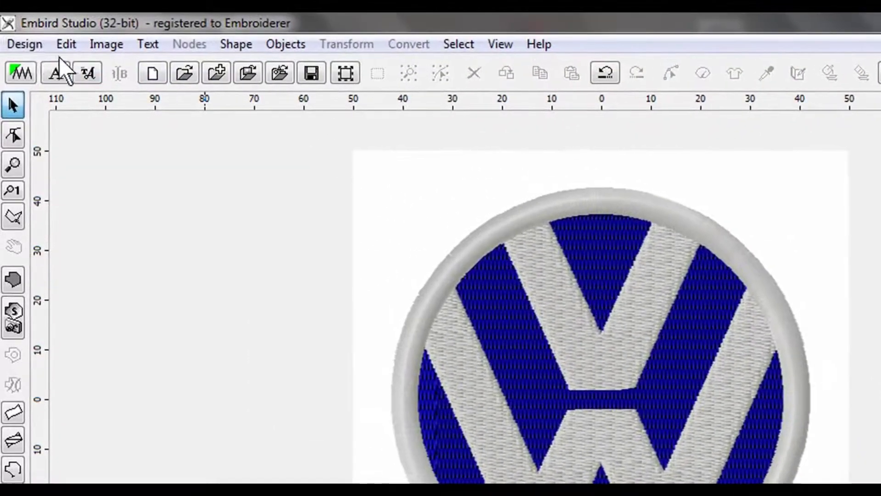
Save the design as VW on the desktop in Embird Outline Format (*.eof)
left_click(26, 45)
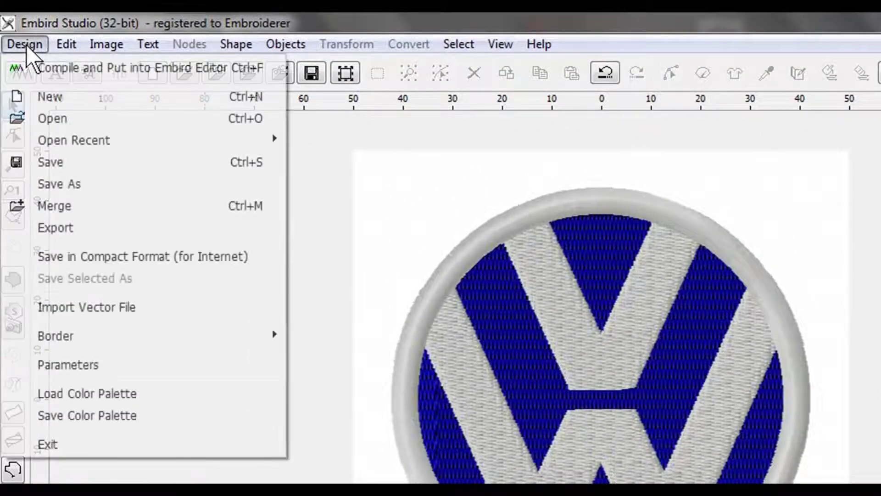
left_click(89, 186)
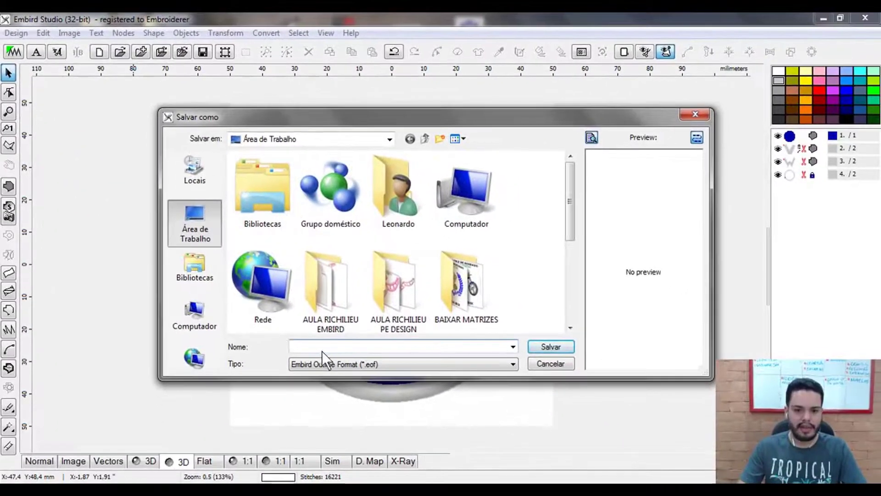
type("V")
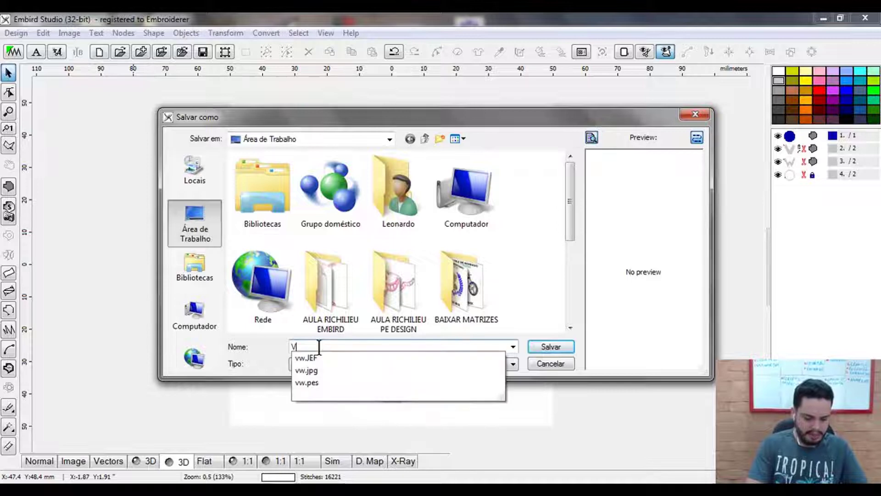
type("W")
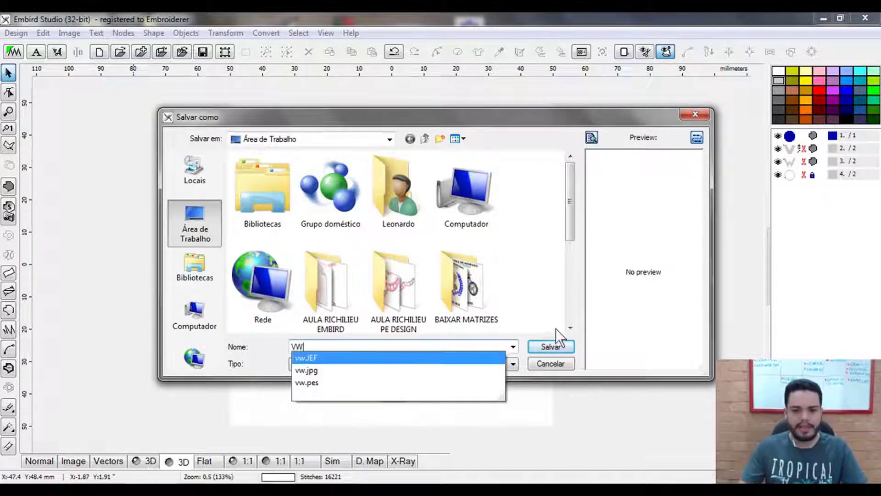
left_click(541, 310)
left_click(336, 367)
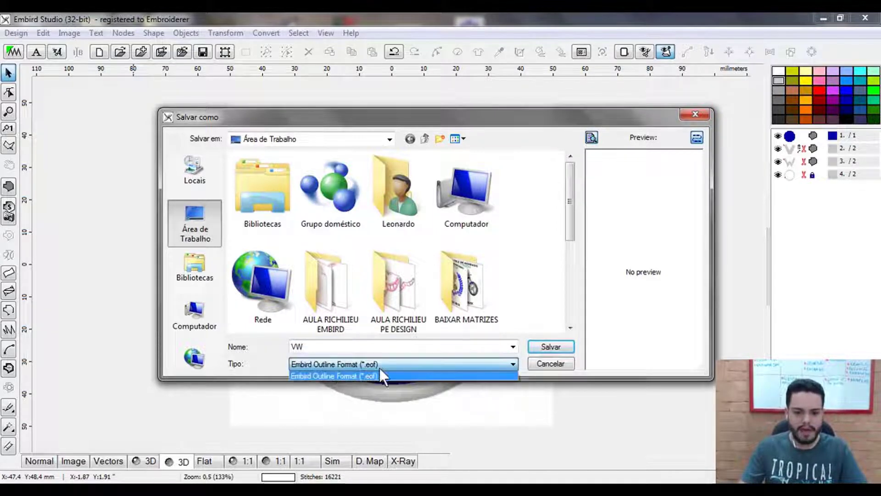
left_click(555, 345)
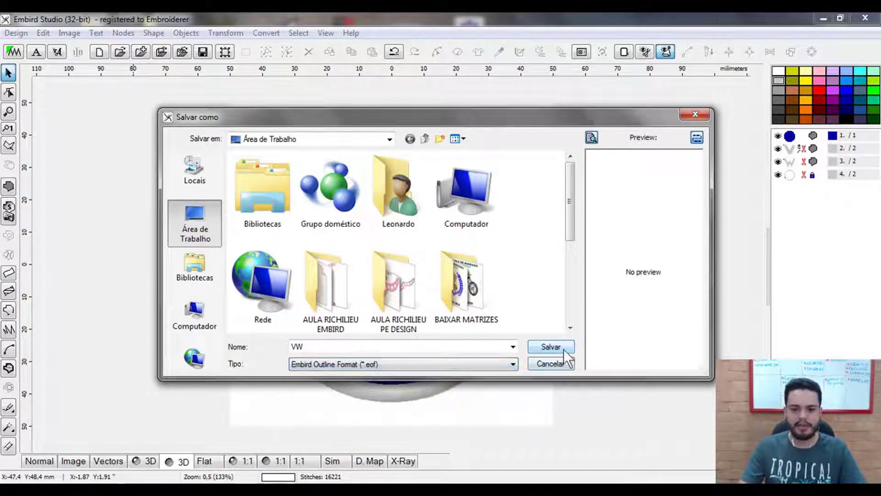
left_click(563, 348)
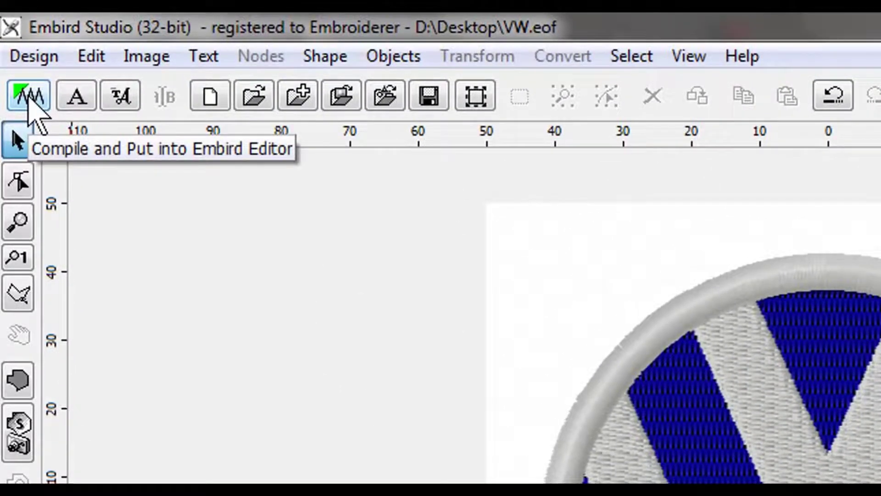
Compile the design and put it into Embird Editor, dismissing the File Conversion dialog without converting
left_click(29, 96)
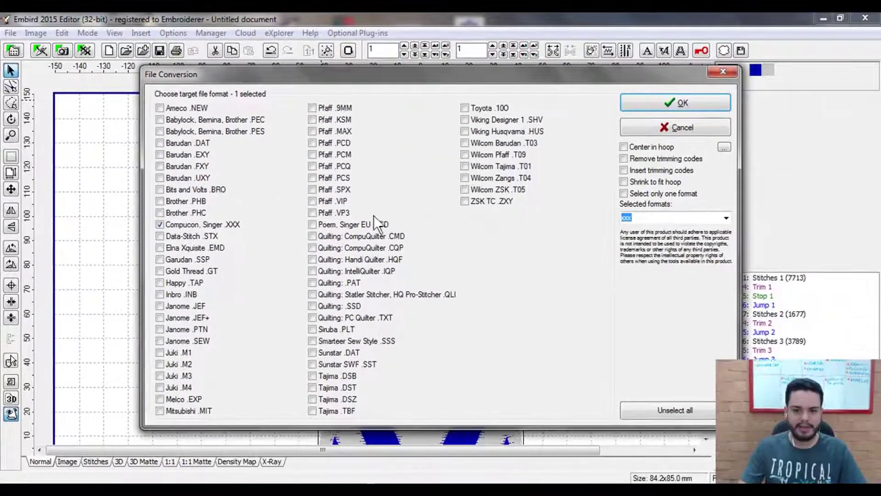
left_click(724, 72)
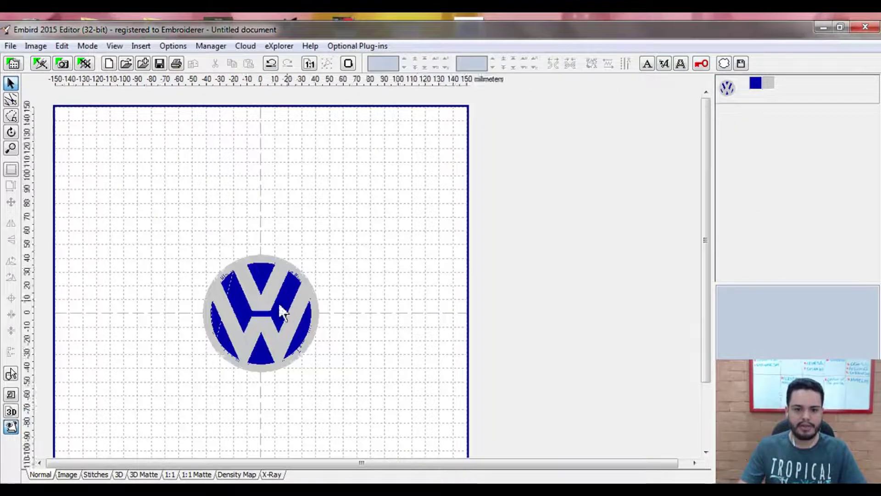
scroll(277, 301, "down", 2)
scroll(167, 250, "up", 2)
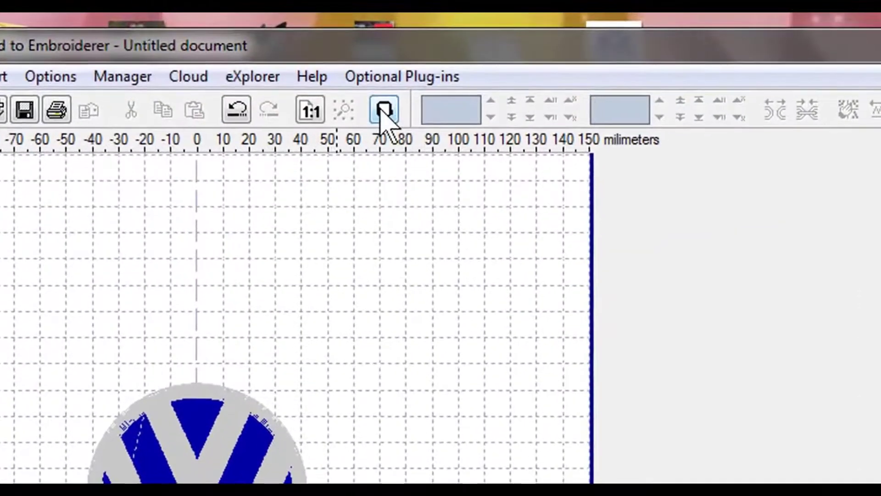
Change the hoop to a custom size of 100 x 100 mm
left_click(382, 109)
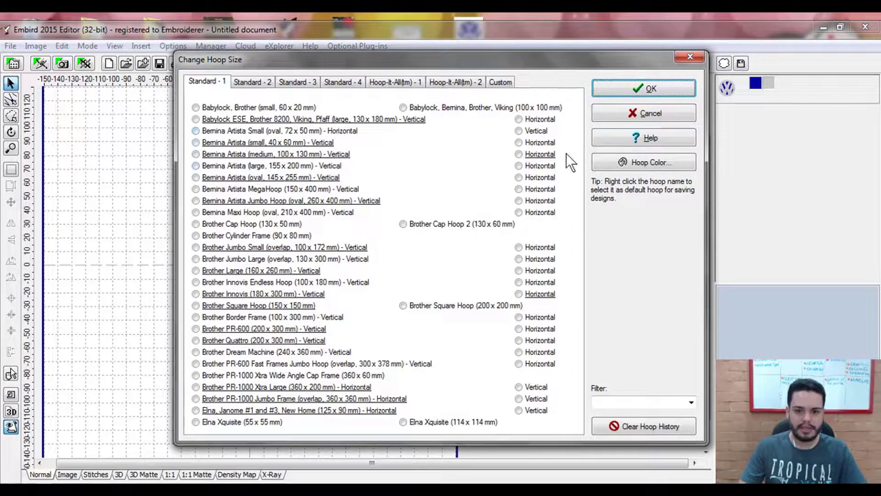
left_click(252, 82)
left_click(296, 81)
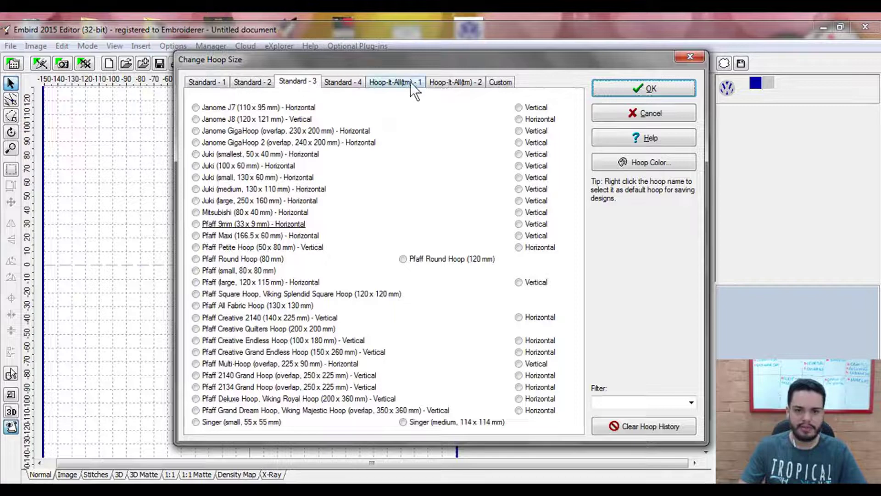
left_click(499, 82)
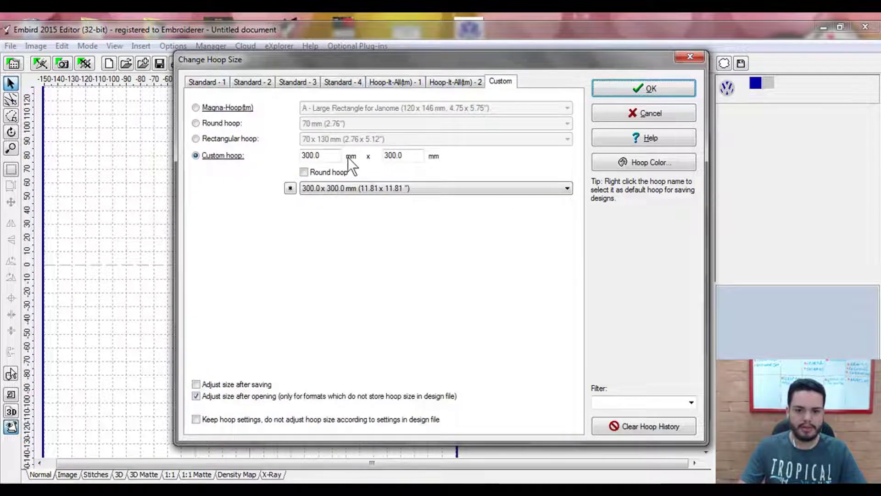
double_click(327, 153)
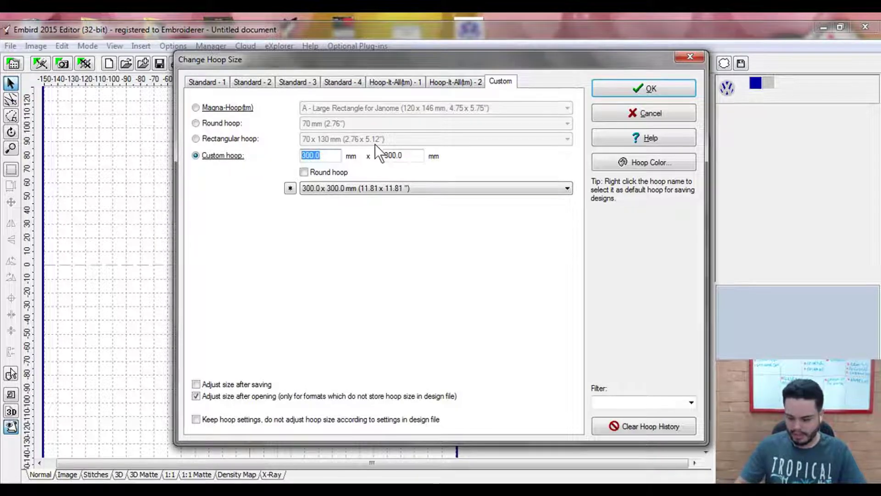
type("100")
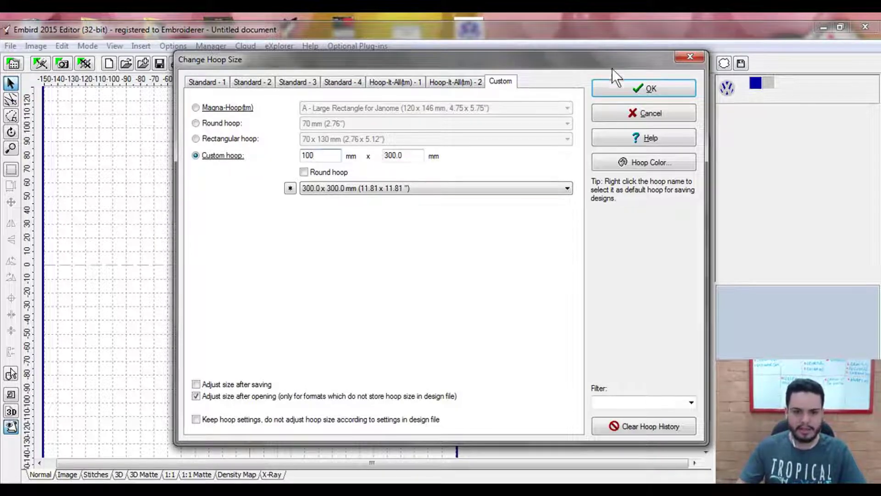
left_click_drag(402, 156, 367, 155)
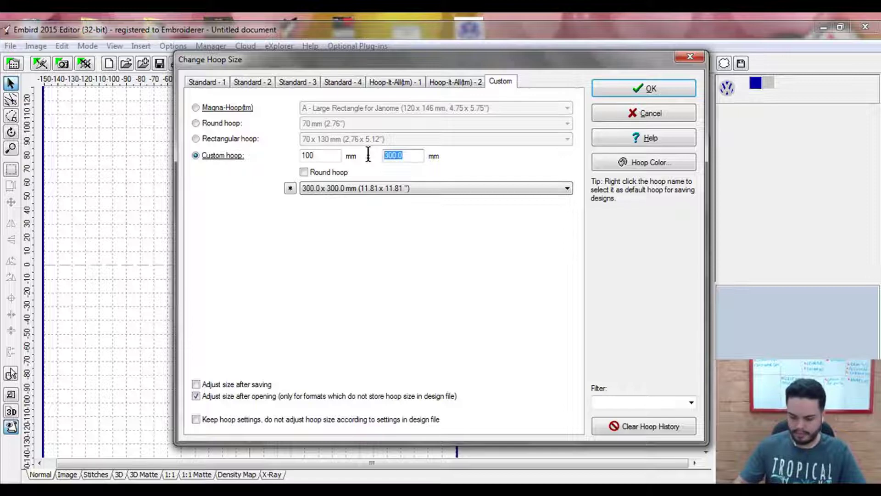
type("100")
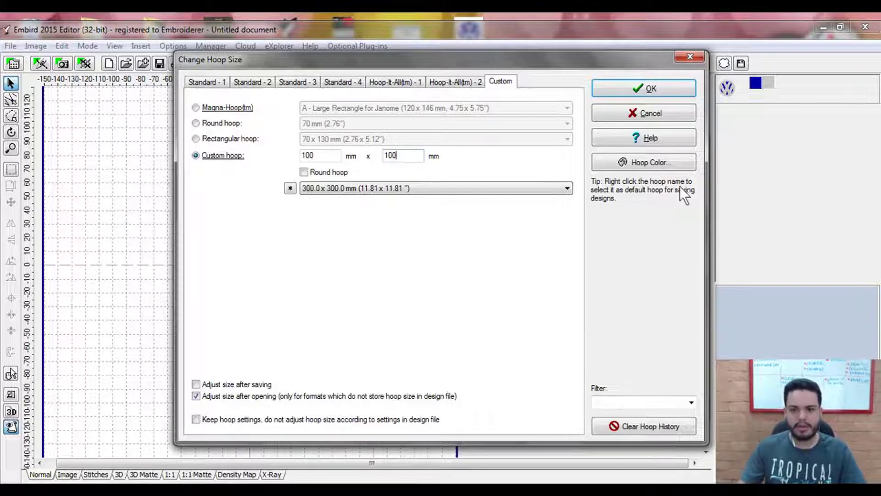
left_click(652, 88)
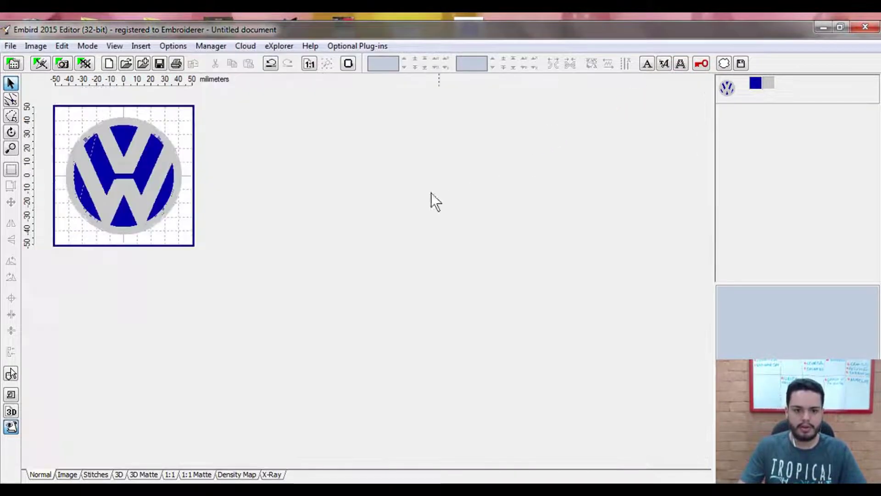
scroll(56, 166, "up", 2)
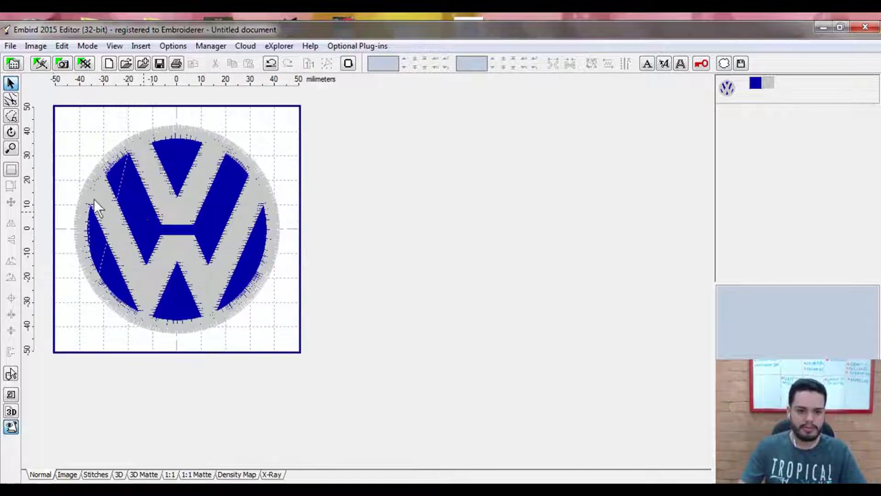
Review the Standard - 1 hoop presets in the Change Hoop Size dialog and close it without choosing one
scroll(114, 202, "up", 1)
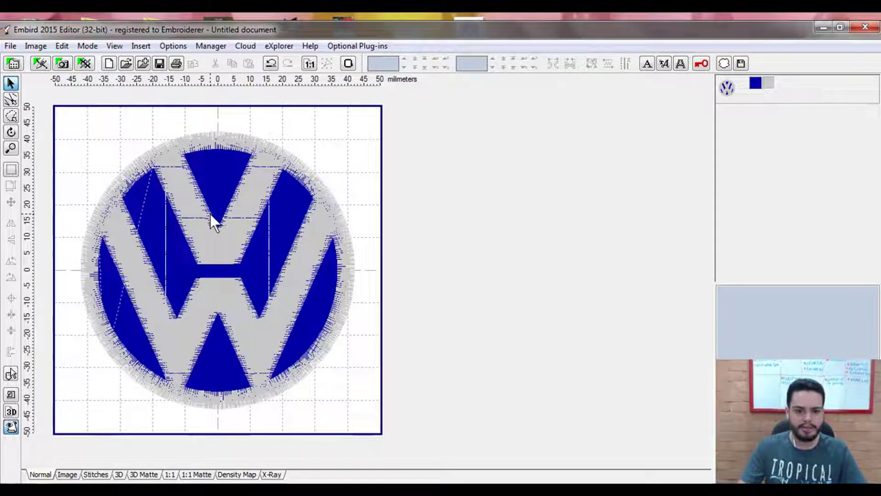
left_click(349, 64)
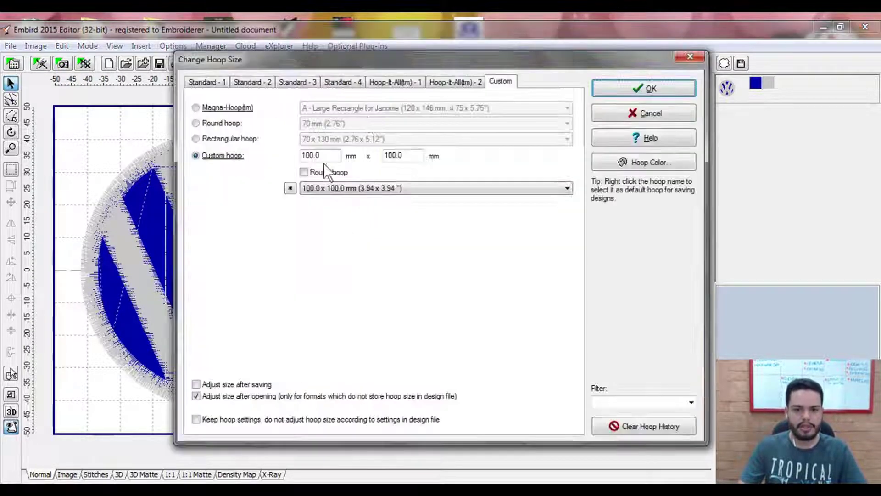
left_click(207, 80)
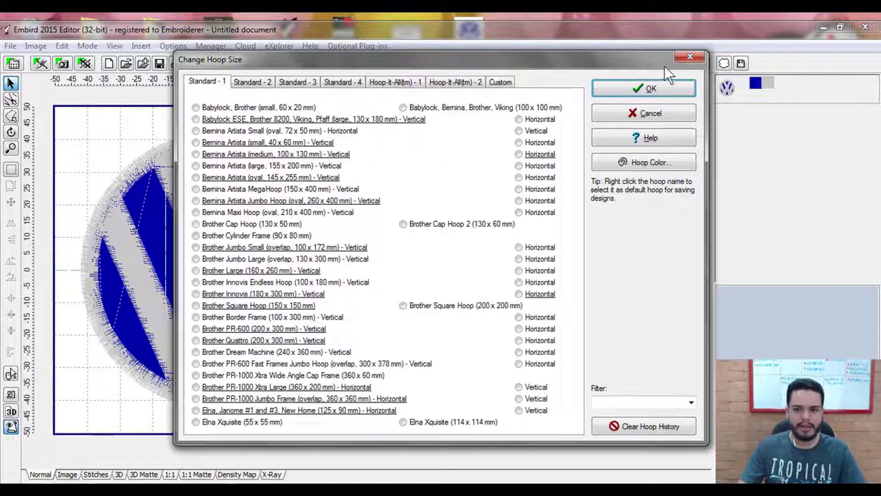
left_click(688, 58)
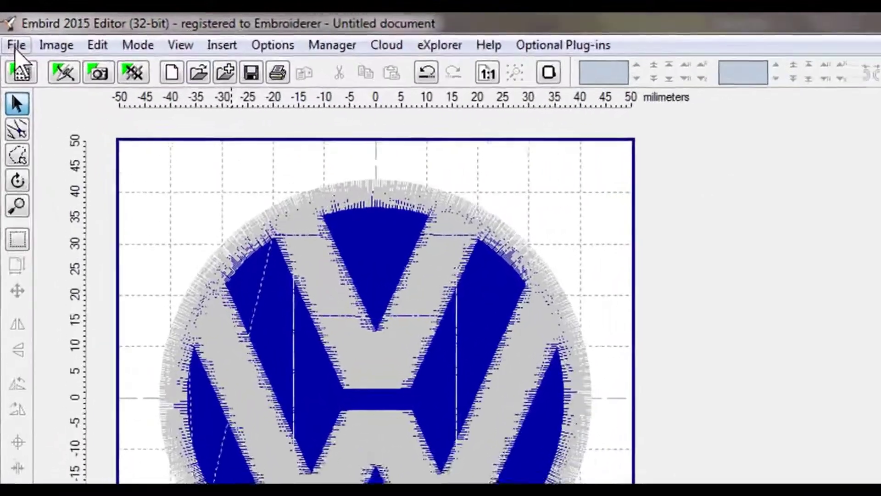
Start a Save As of the design with Compucon, Singer .XXX and Janome .JEF as the target formats
left_click(10, 34)
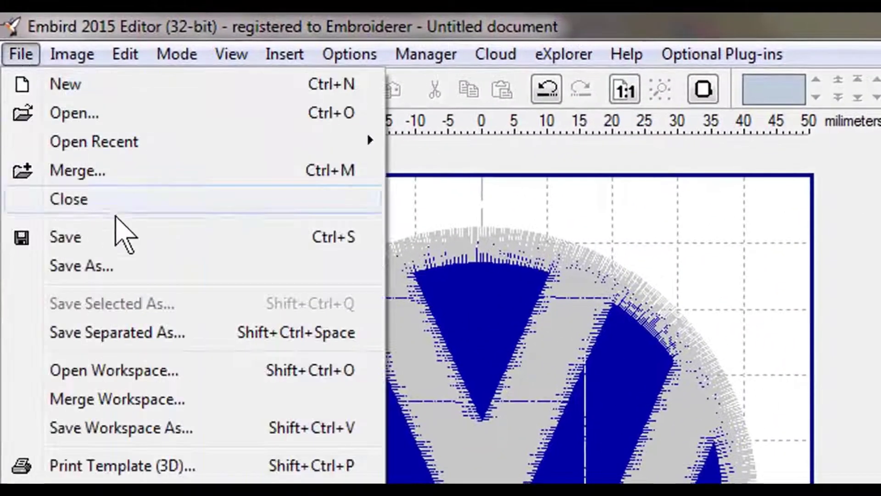
left_click(125, 268)
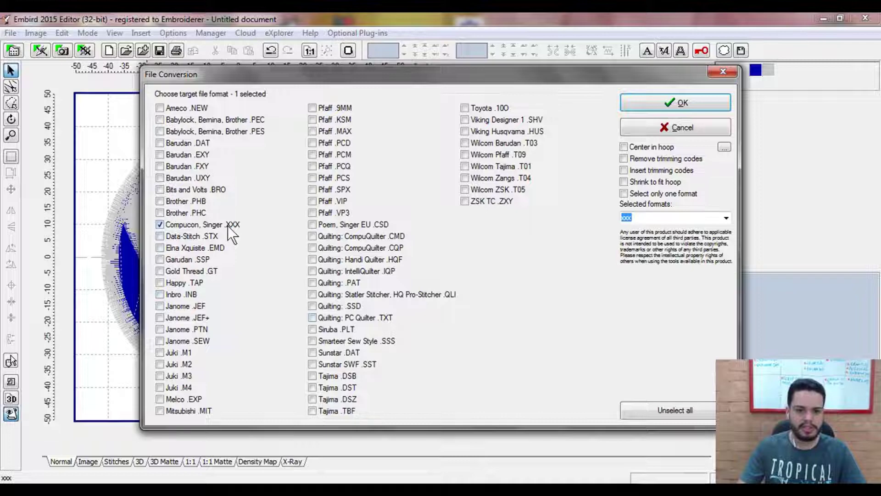
left_click(159, 306)
left_click(701, 103)
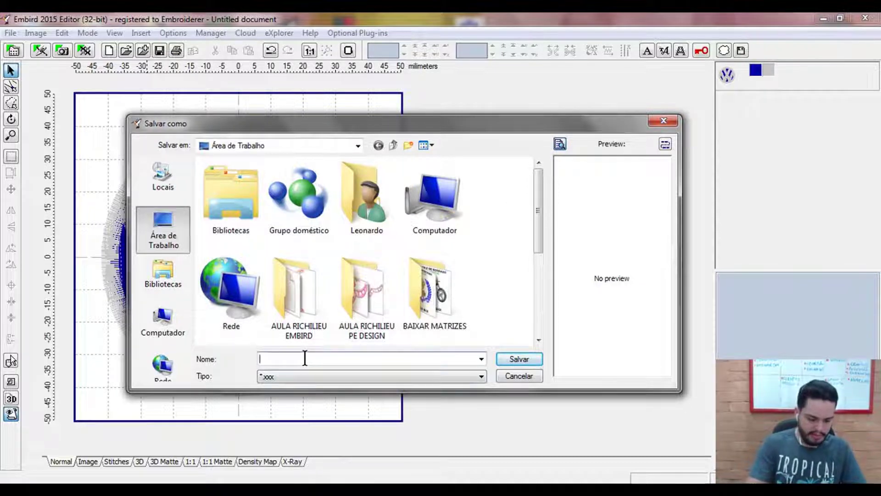
Save the design as VW on the desktop, using the same name for all formats and replacing the existing JEF file
type("VW")
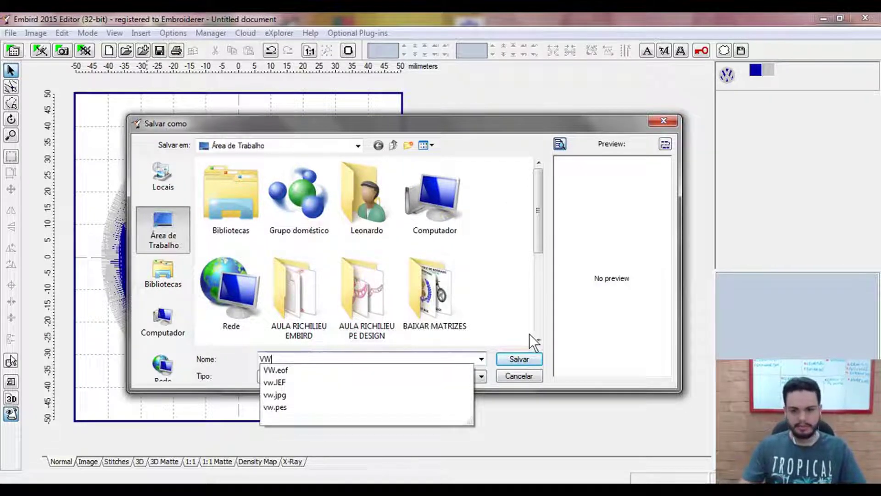
left_click(519, 310)
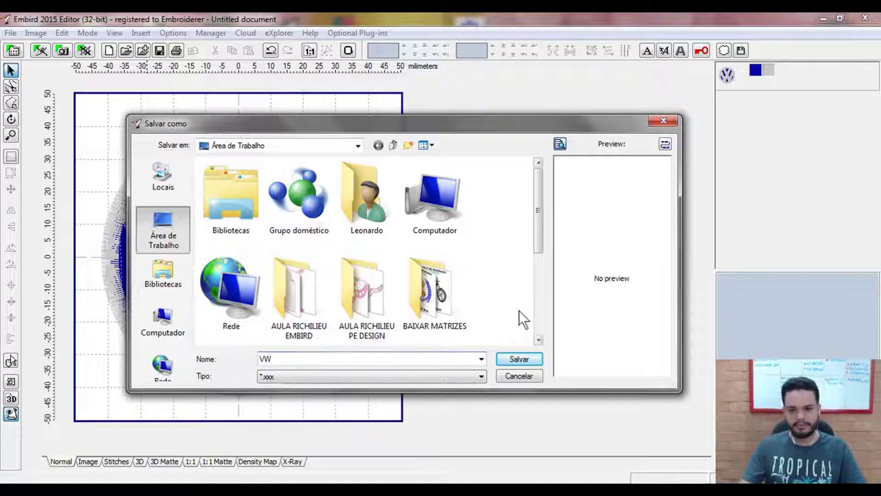
left_click(515, 362)
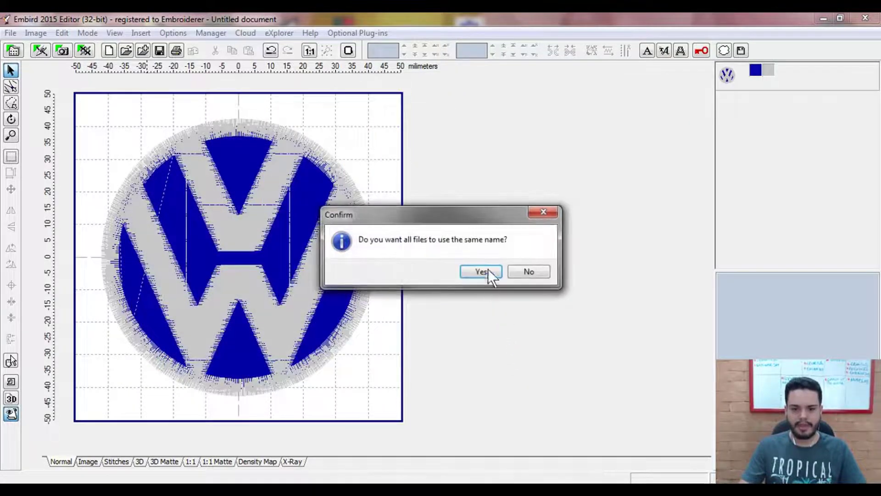
left_click(489, 269)
left_click(517, 359)
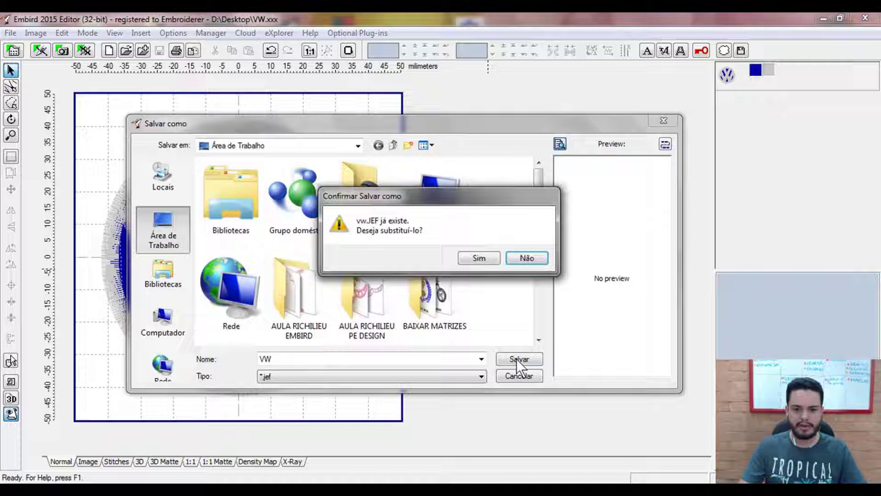
left_click(486, 264)
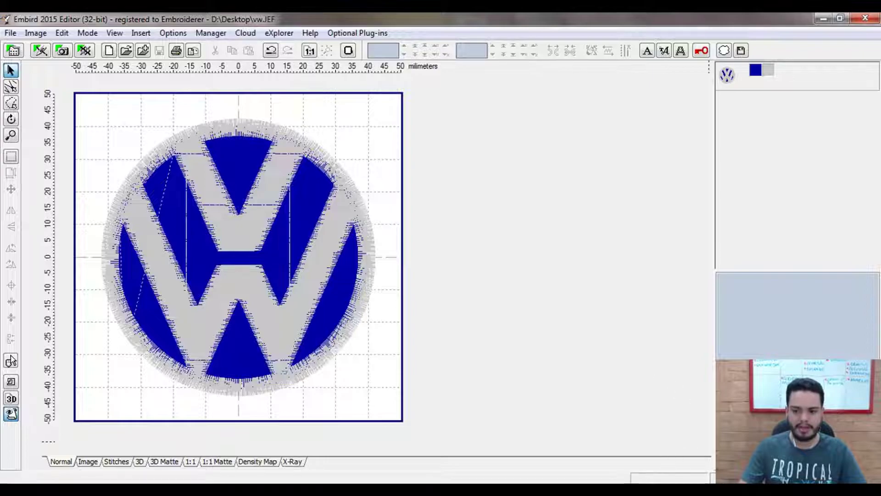
Show the design in 3D view, mark "4 - SALVAR E CONVERTER" as OK in the Notepad checklist, and return to Embird Editor
key("alt+F4")
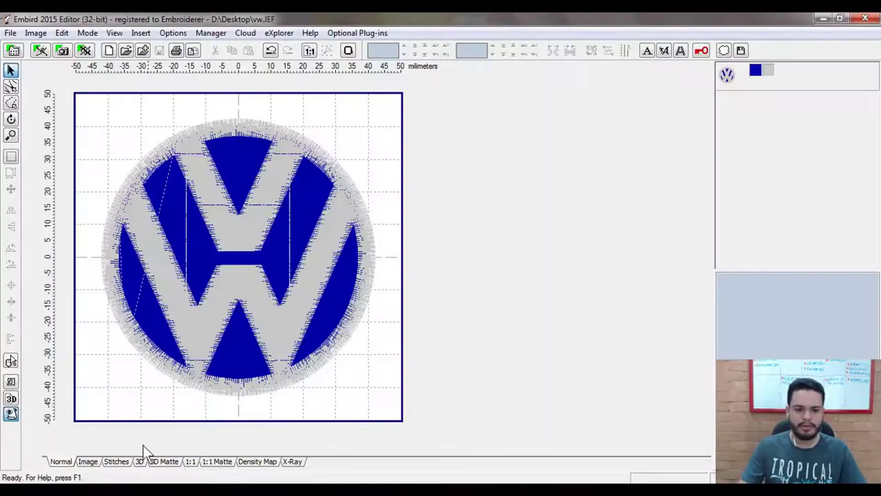
left_click(139, 461)
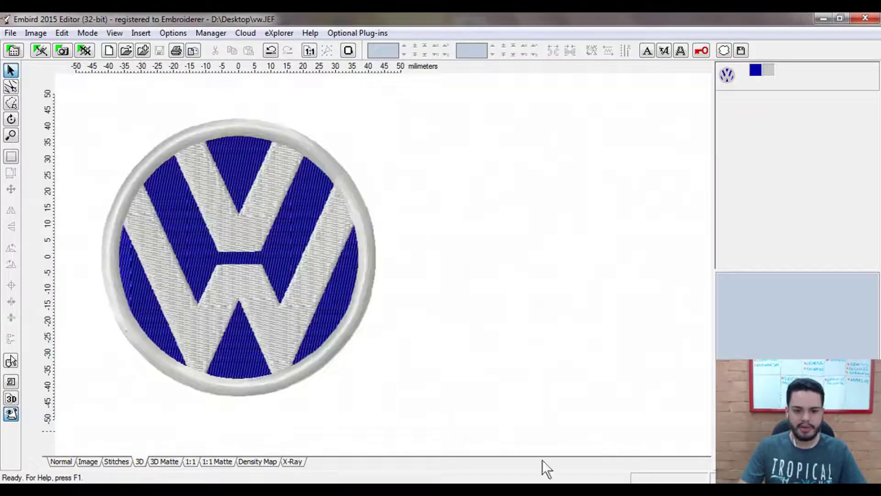
key("alt+Tab")
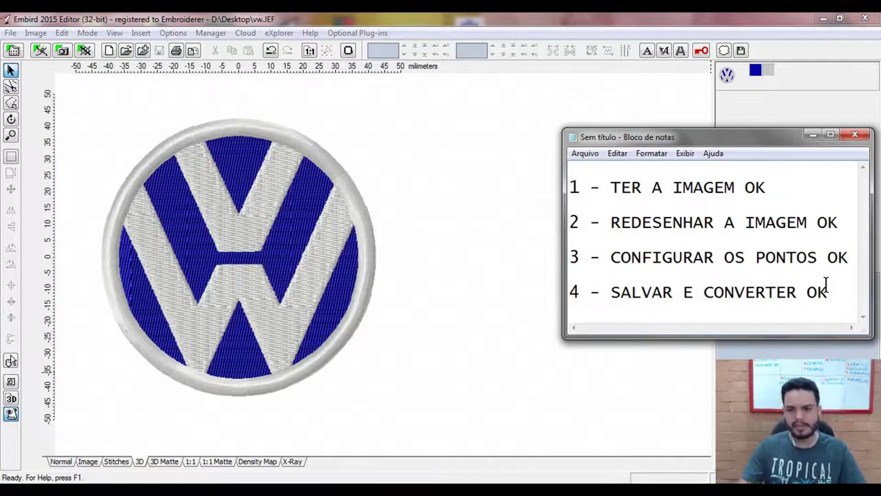
left_click(812, 138)
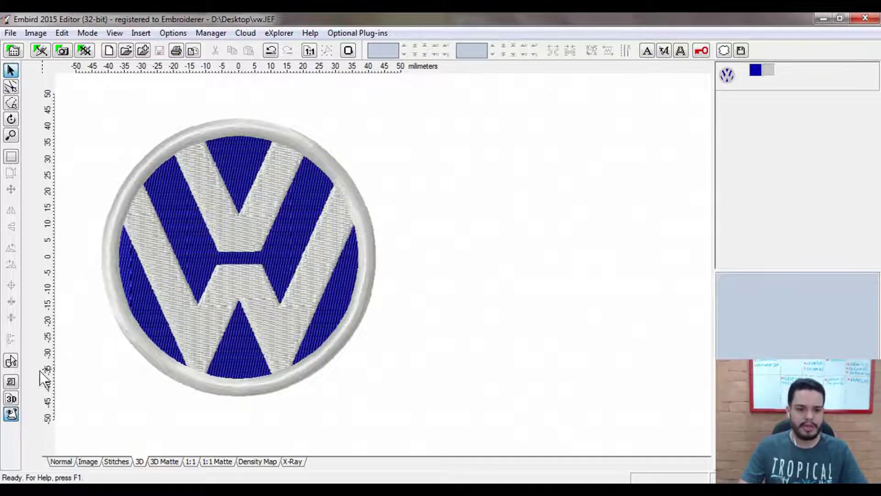
Run the Sew Simulator on the design, setting its speed to 100 and then 250 stitches per second
left_click(12, 384)
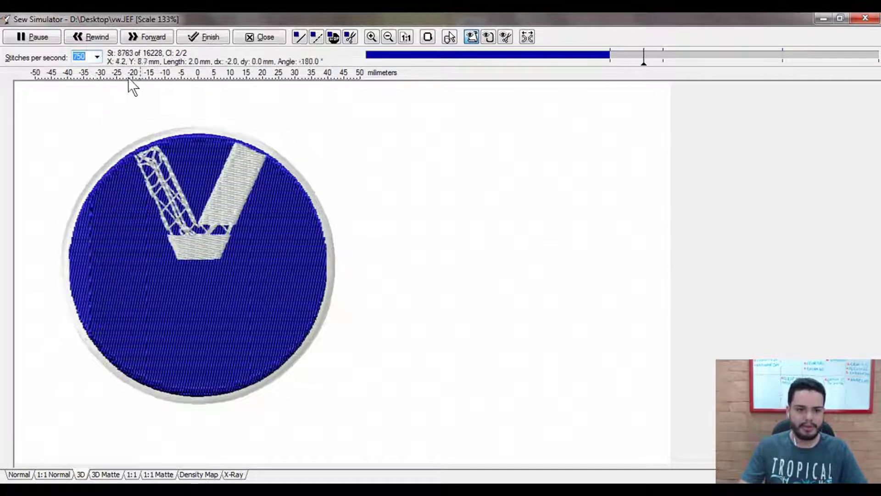
left_click(97, 57)
left_click(79, 102)
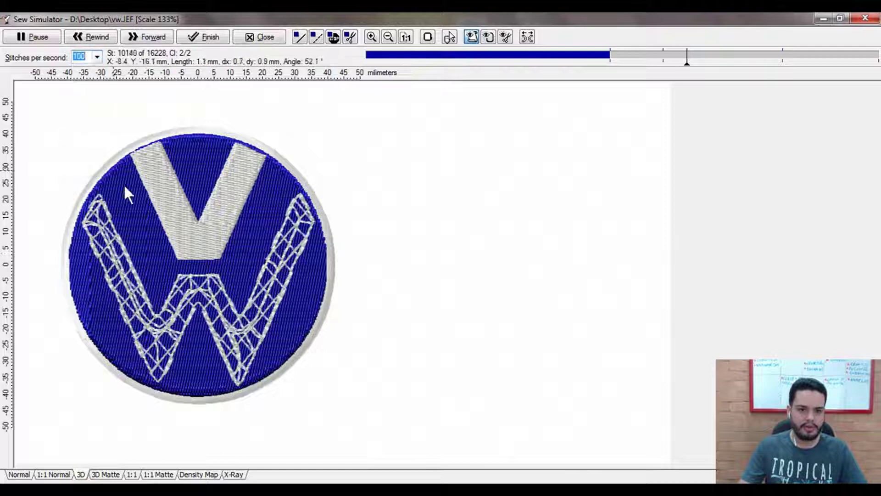
left_click(98, 57)
left_click(79, 110)
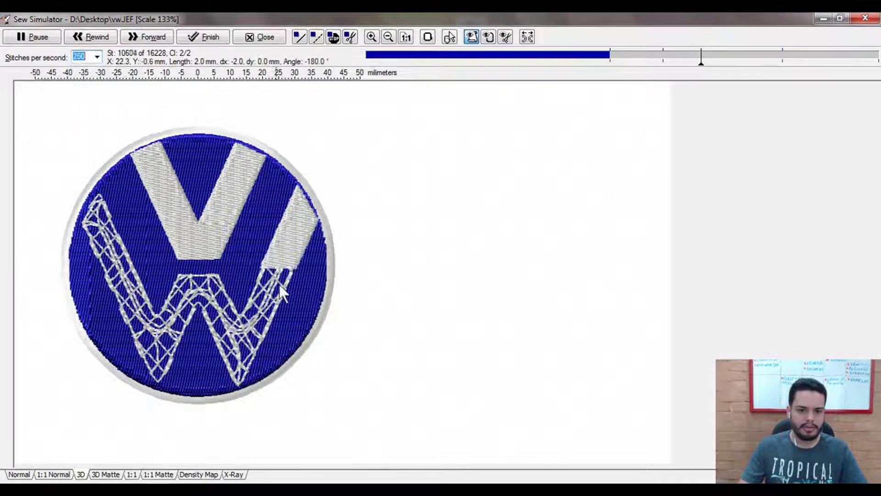